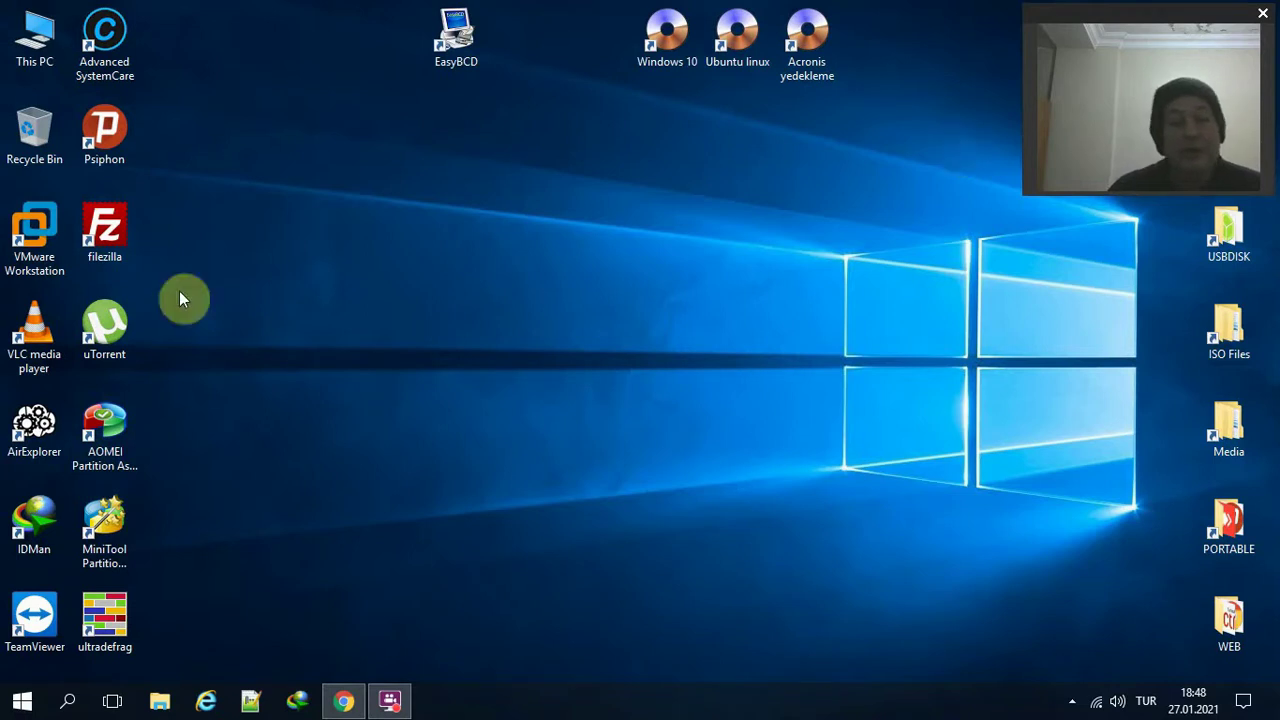
Switch to Chrome and view the neosmart.net home page to locate the EasyBCD download link.
click(343, 700)
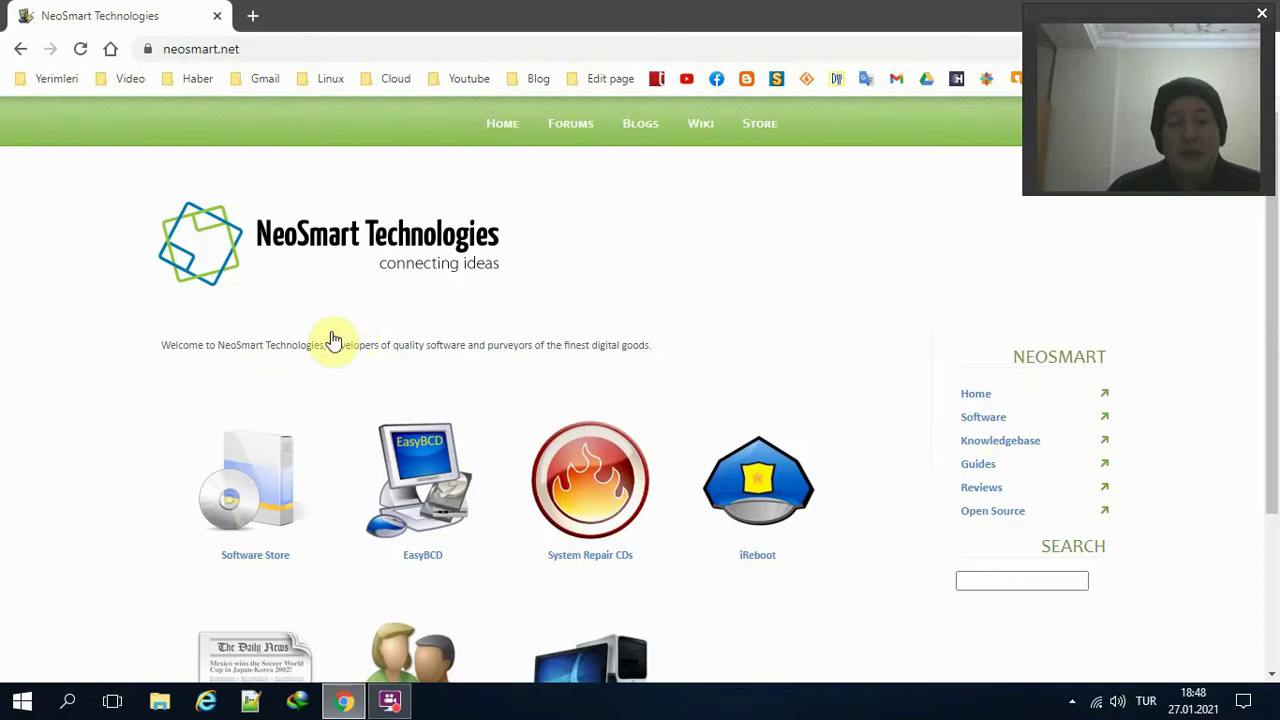
click(279, 46)
drag(329, 45, 8, 45)
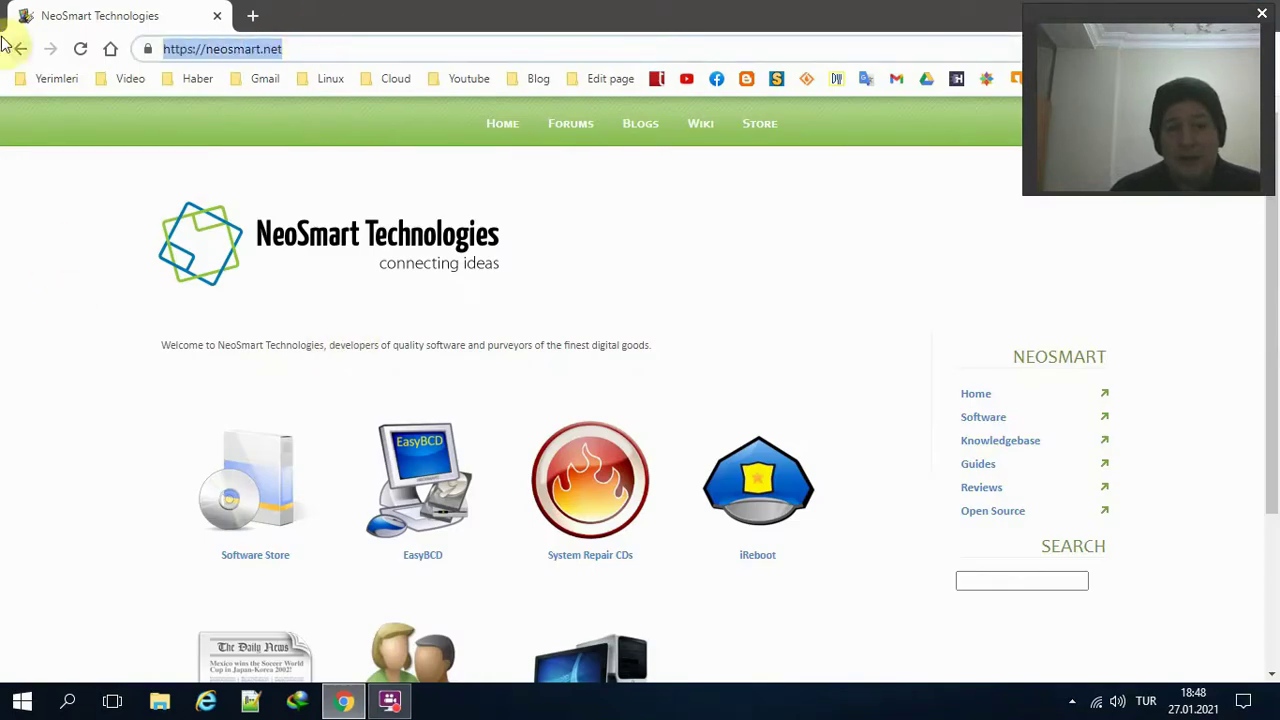
scroll(20, 315, down, 2)
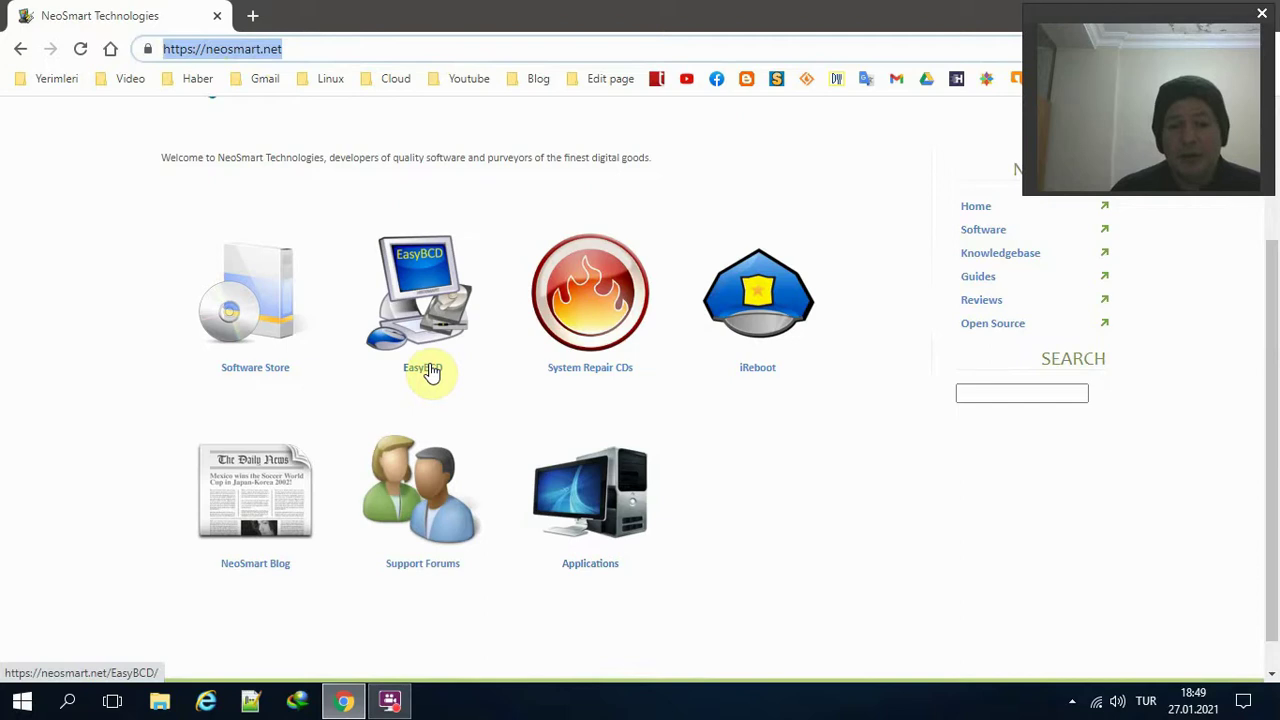
Look up EasyBCD 2.4 in the NeoSmart Technologies folder of the installed programs.
click(22, 700)
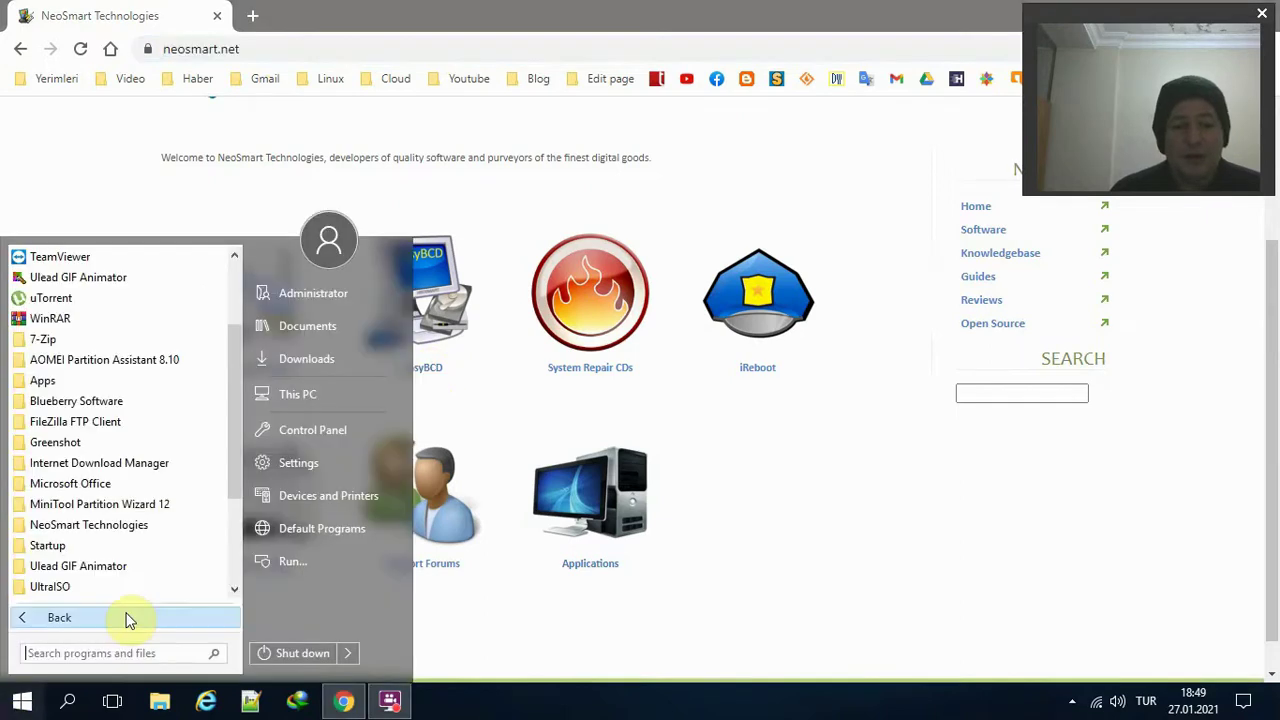
click(115, 530)
scroll(130, 500, down, 2)
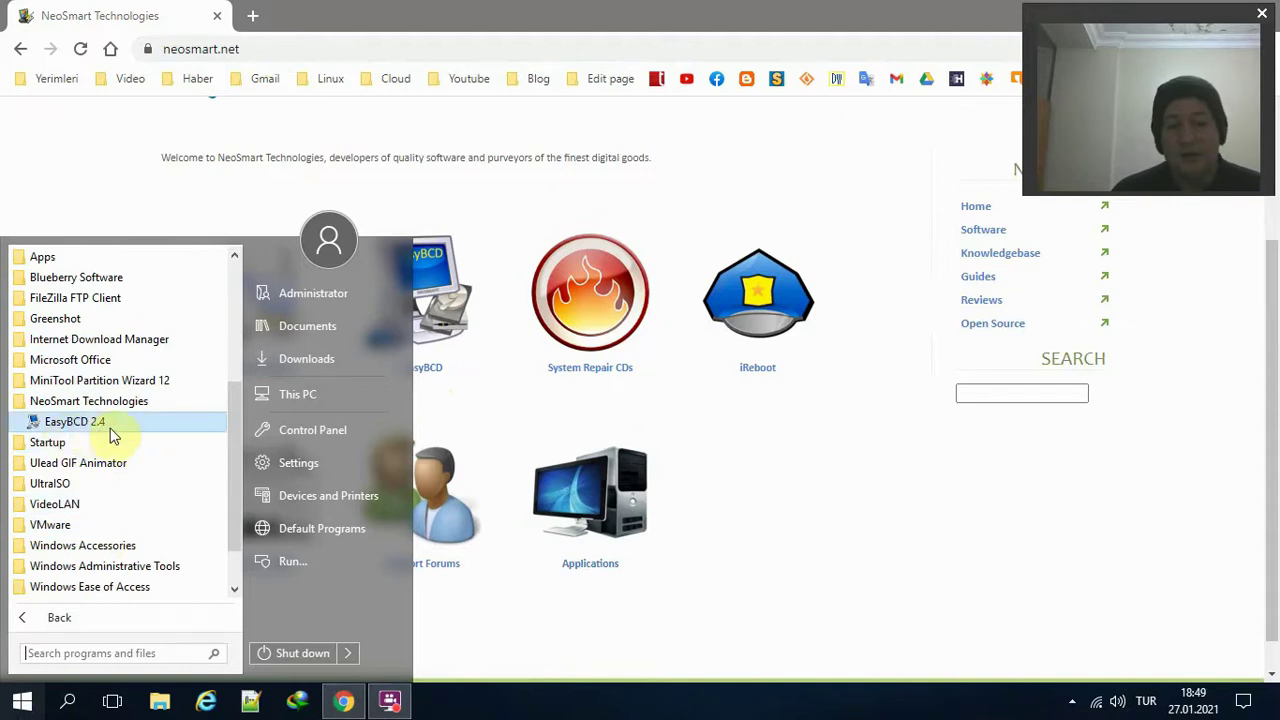
click(702, 25)
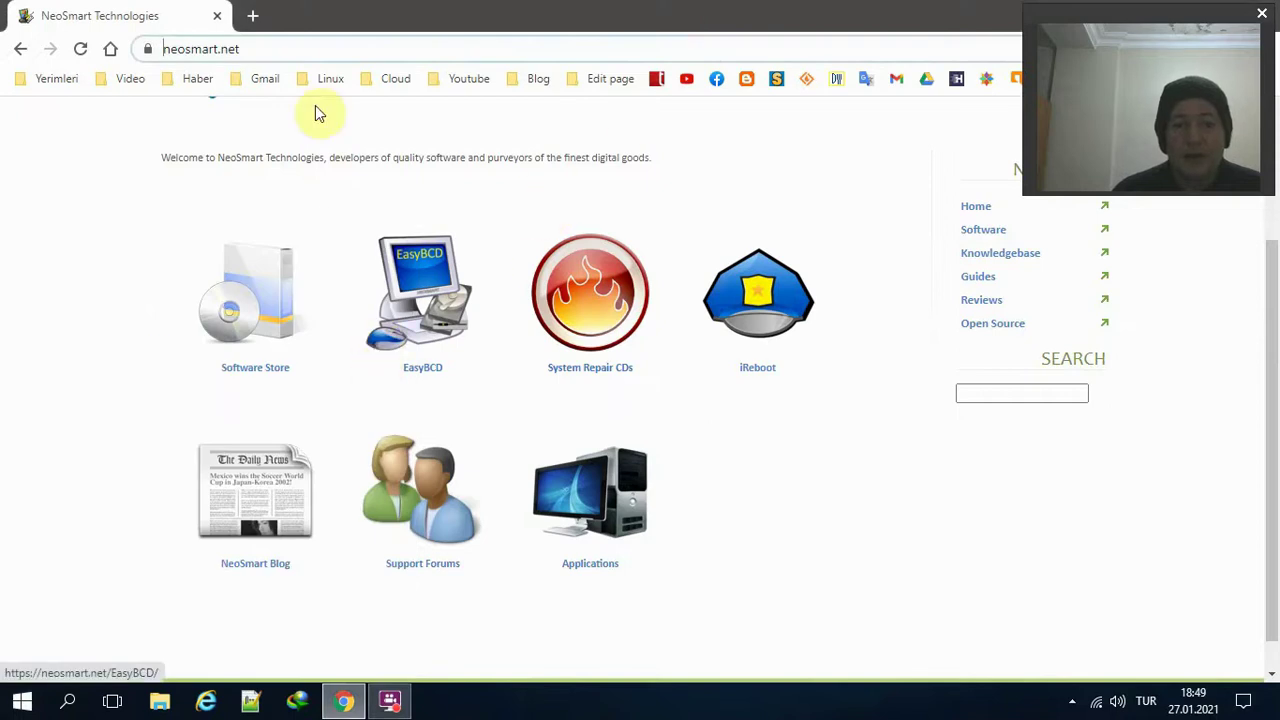
Minimize the browser and launch EasyBCD to show the current bootloader settings.
drag(289, 49, 86, 40)
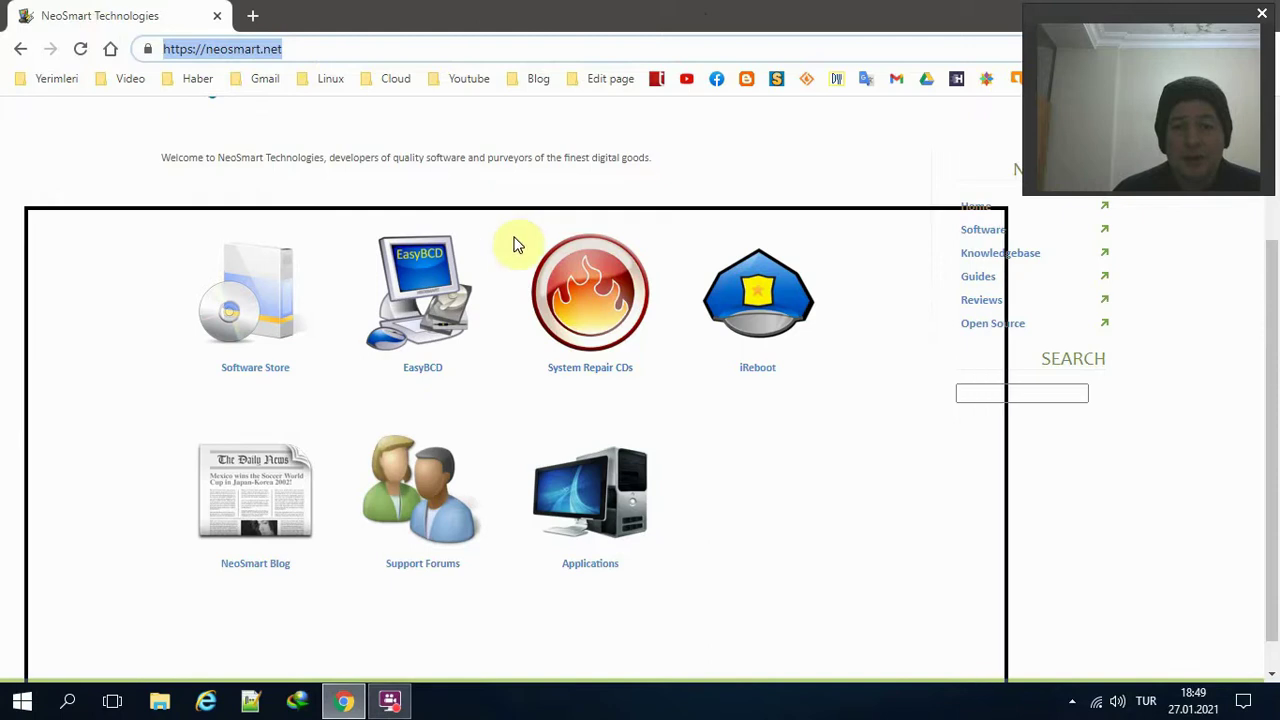
key(super+Down)
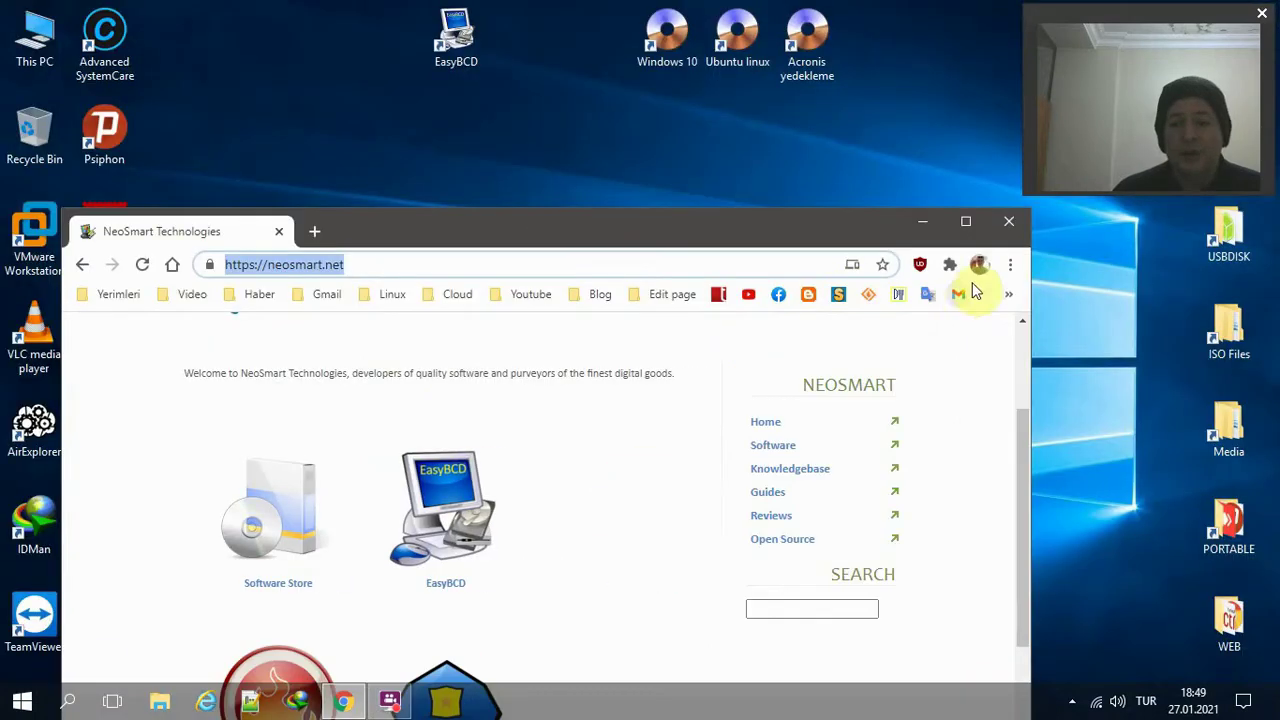
click(922, 224)
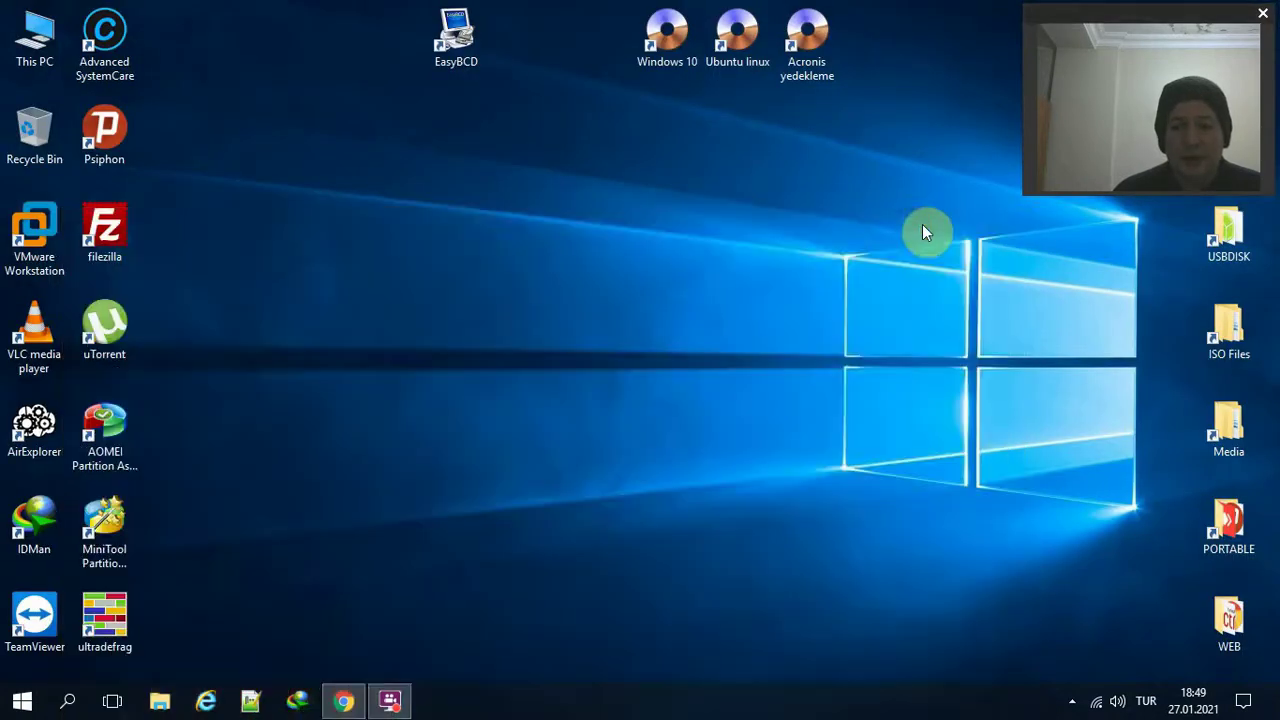
double_click(455, 35)
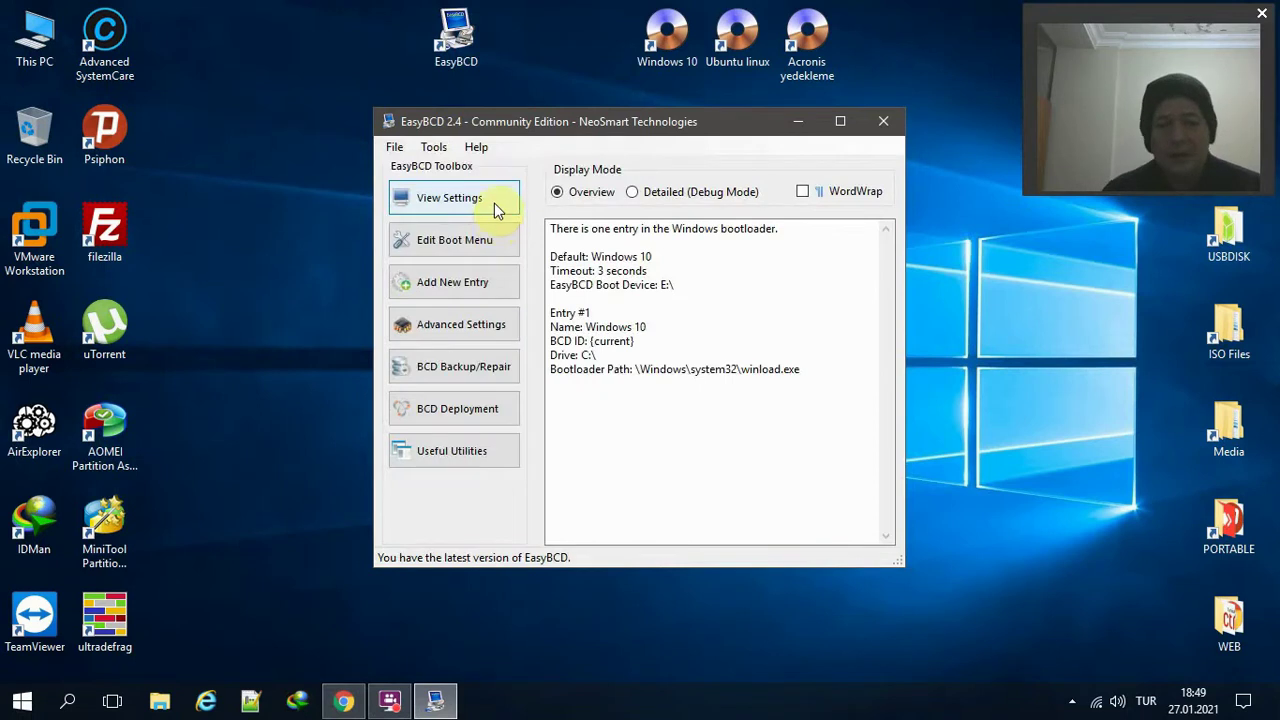
click(494, 203)
drag(608, 133, 559, 127)
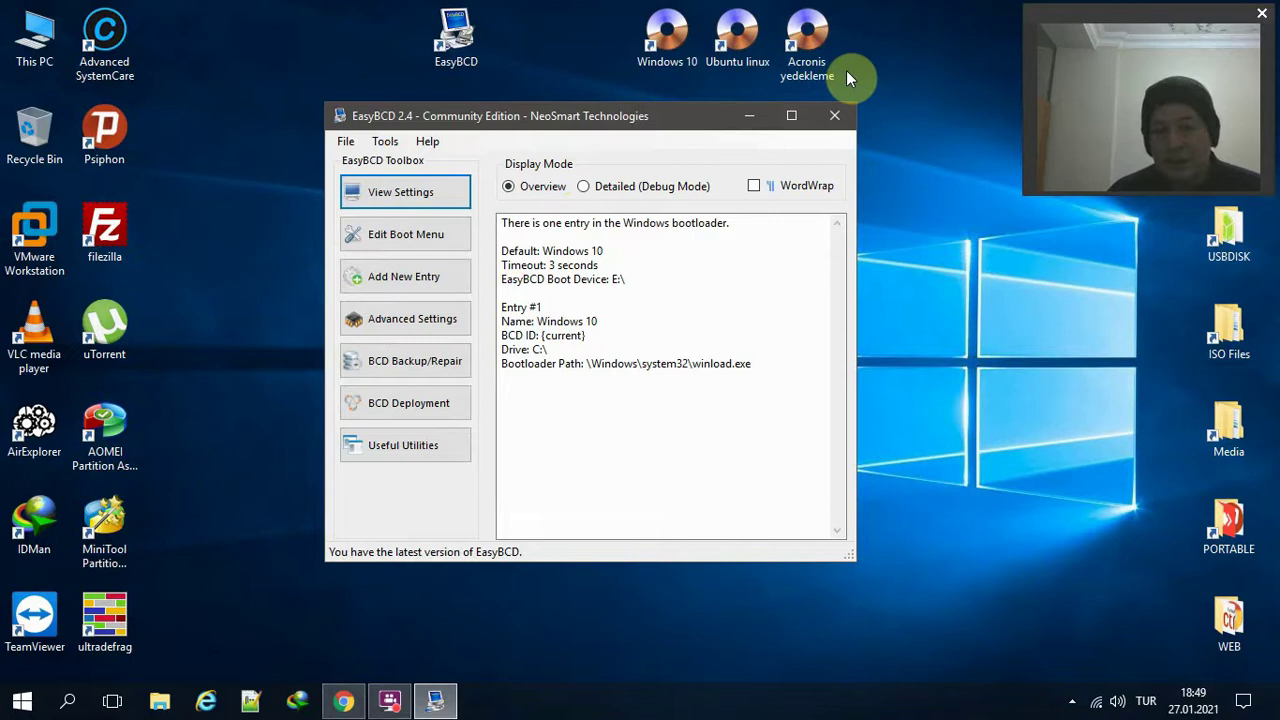
drag(862, 56, 556, 54)
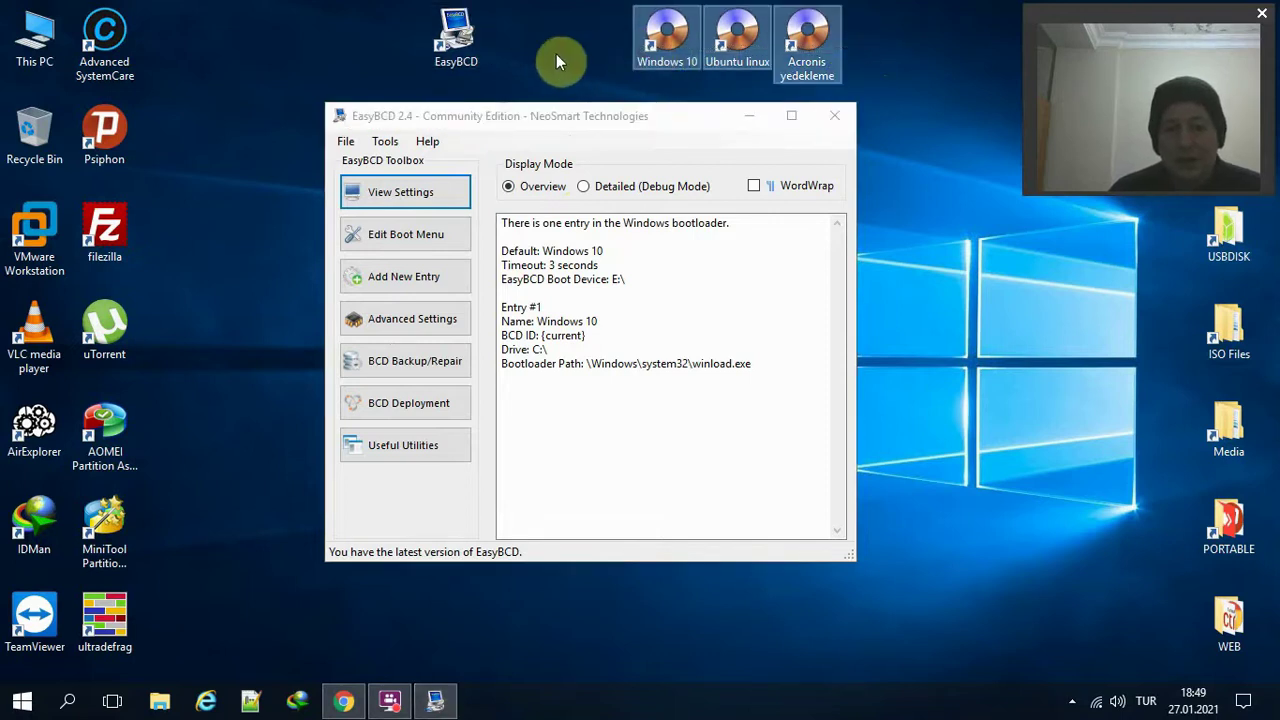
click(556, 54)
click(462, 58)
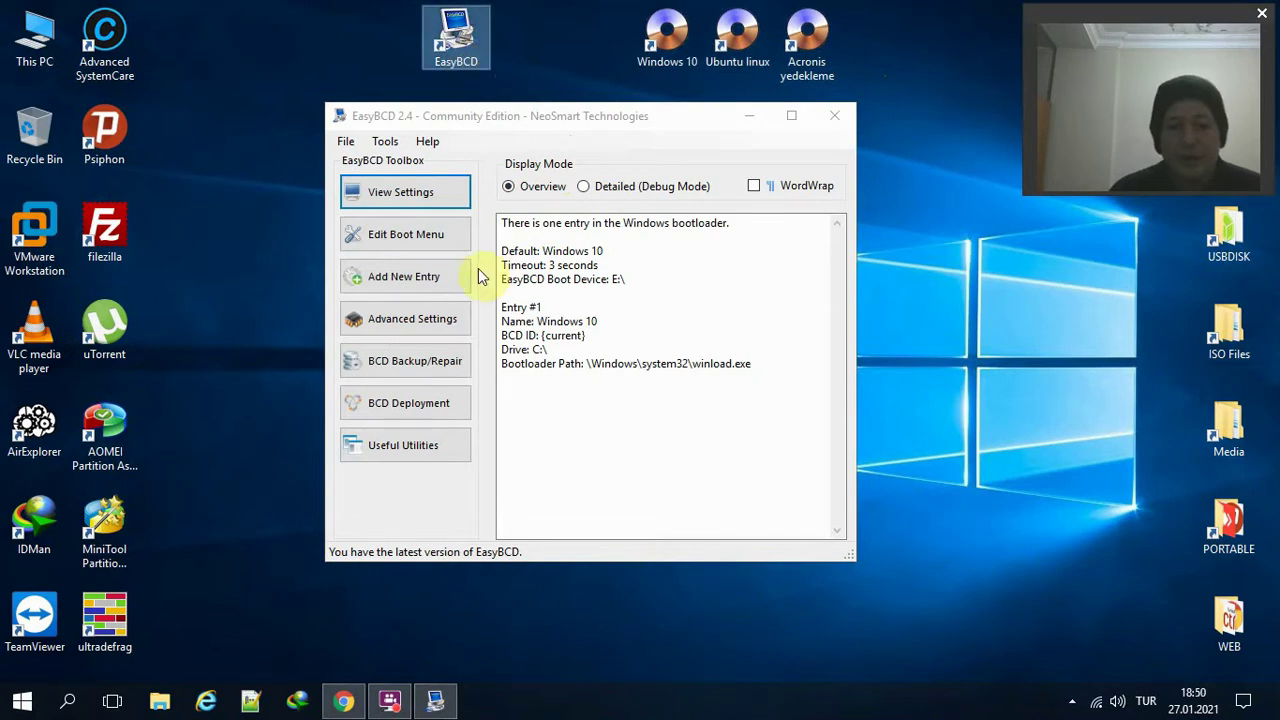
Review the existing boot menu entries in EasyBCD and bring up the ISO options for adding a new entry.
click(404, 246)
click(538, 238)
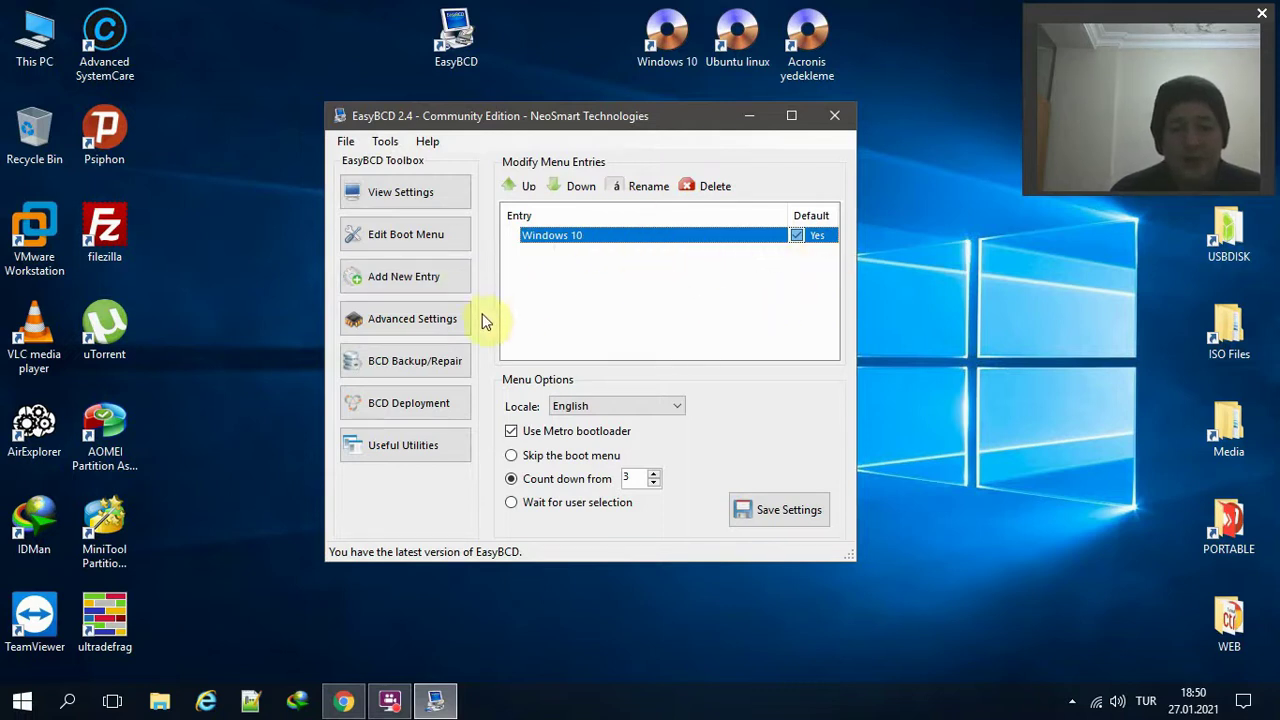
click(424, 284)
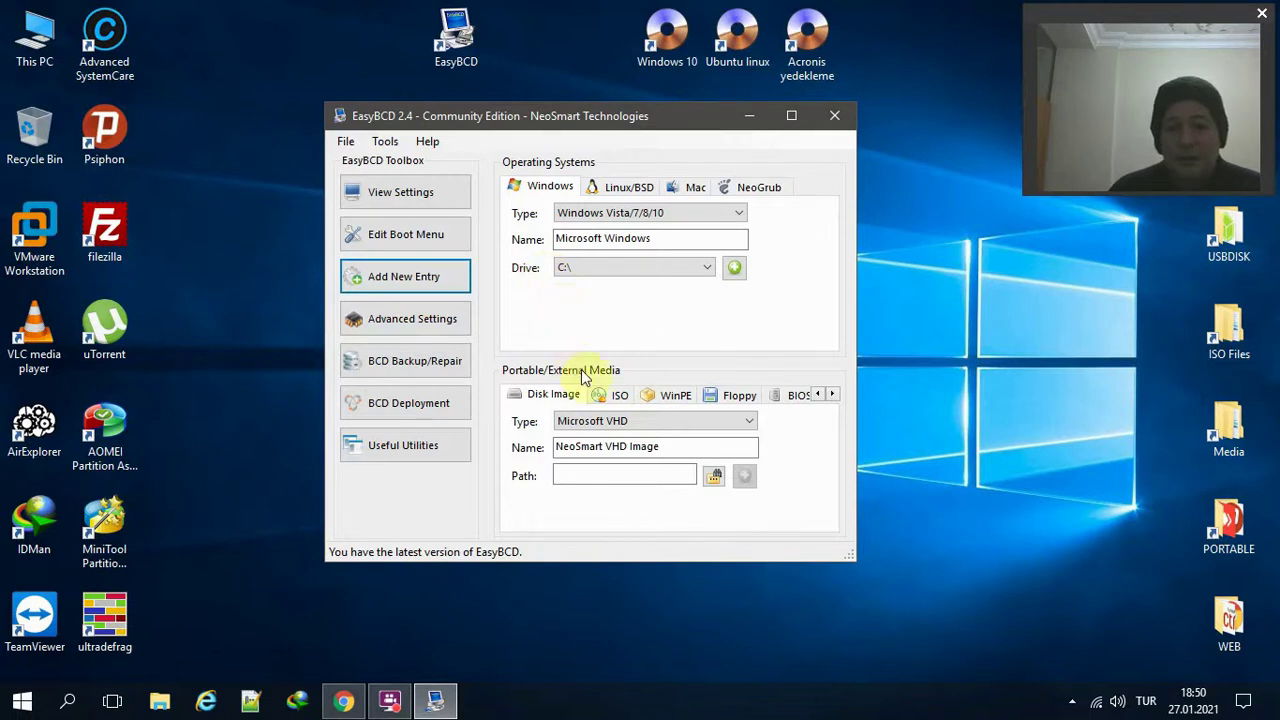
click(610, 398)
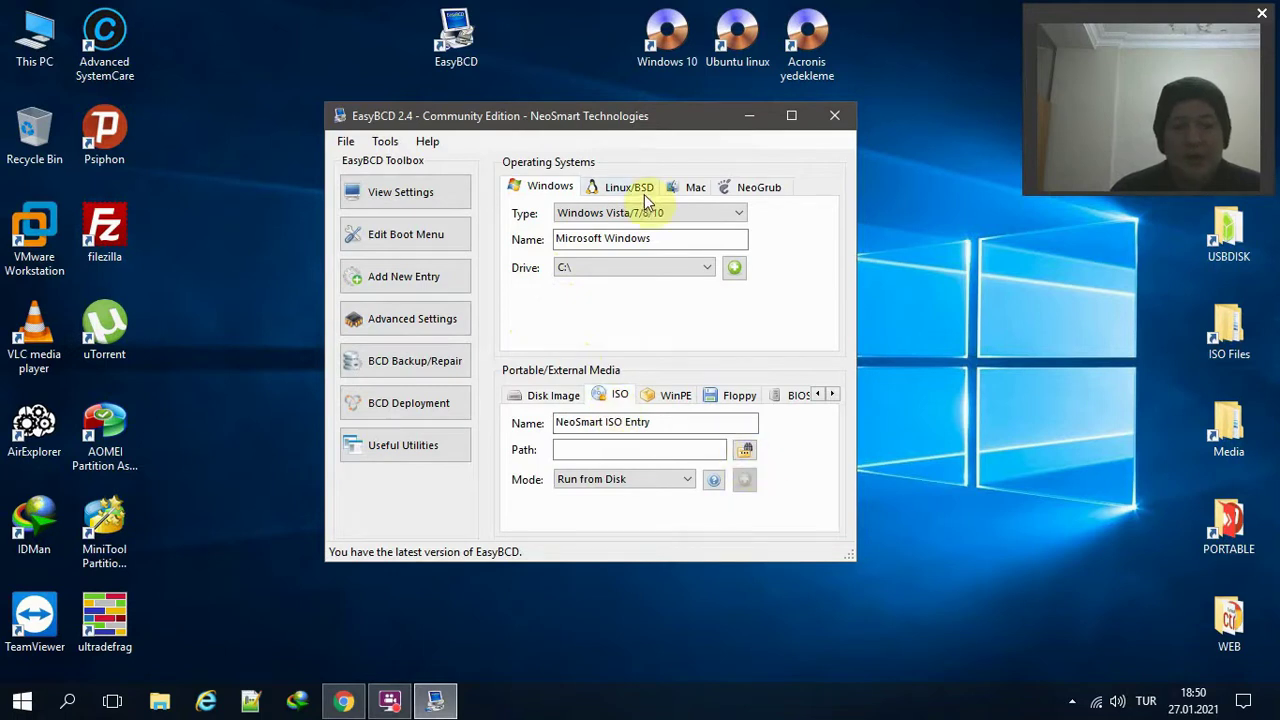
drag(622, 114, 612, 105)
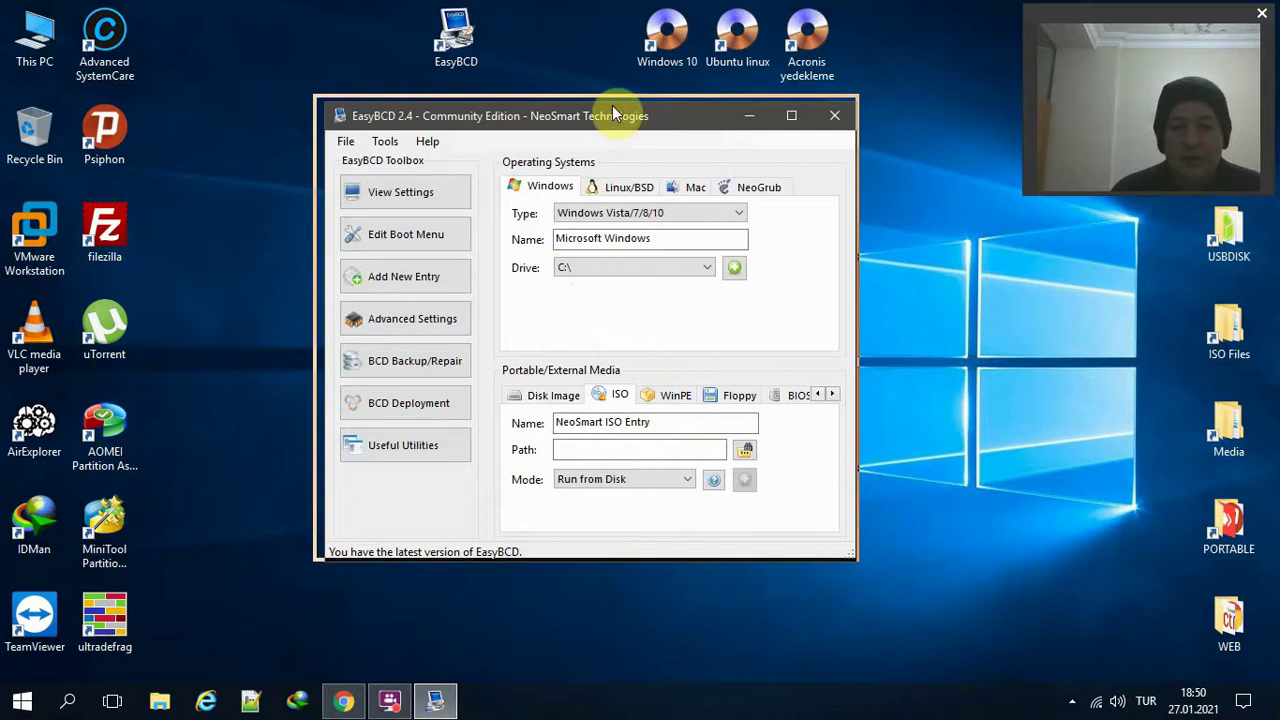
Open Computer Management for this PC and show Disk Management.
click(36, 38)
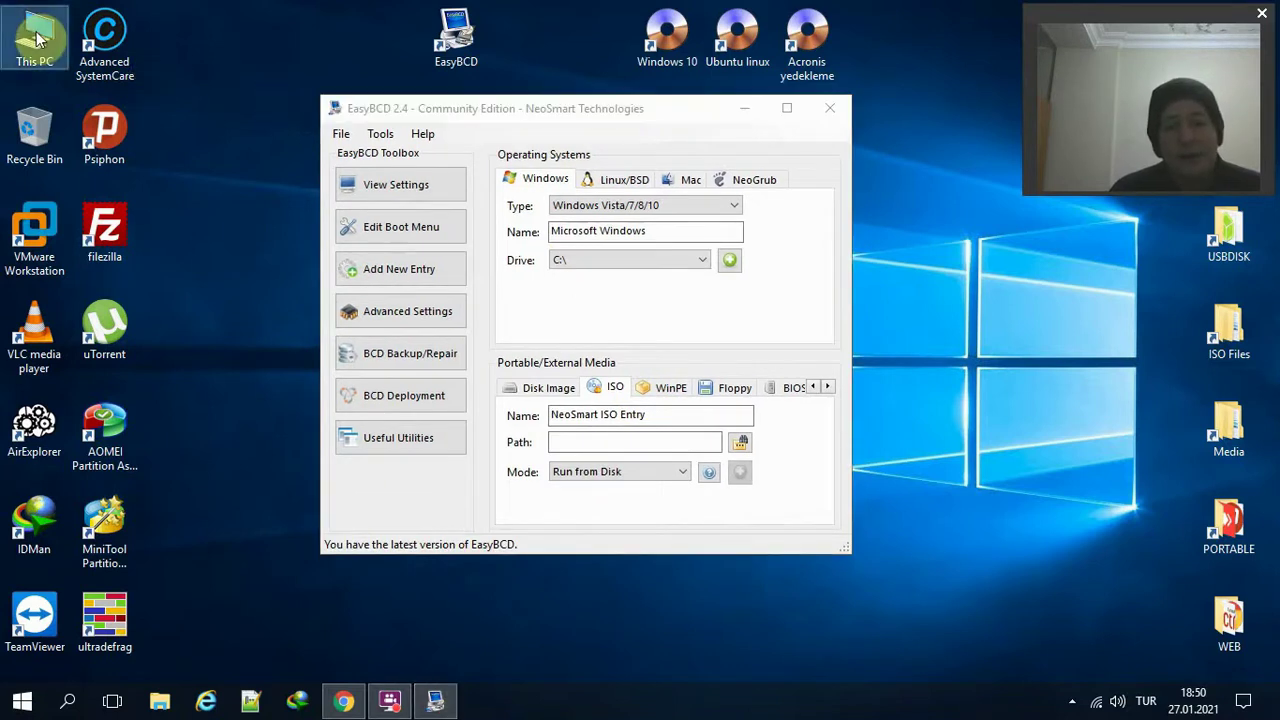
drag(884, 56, 637, 47)
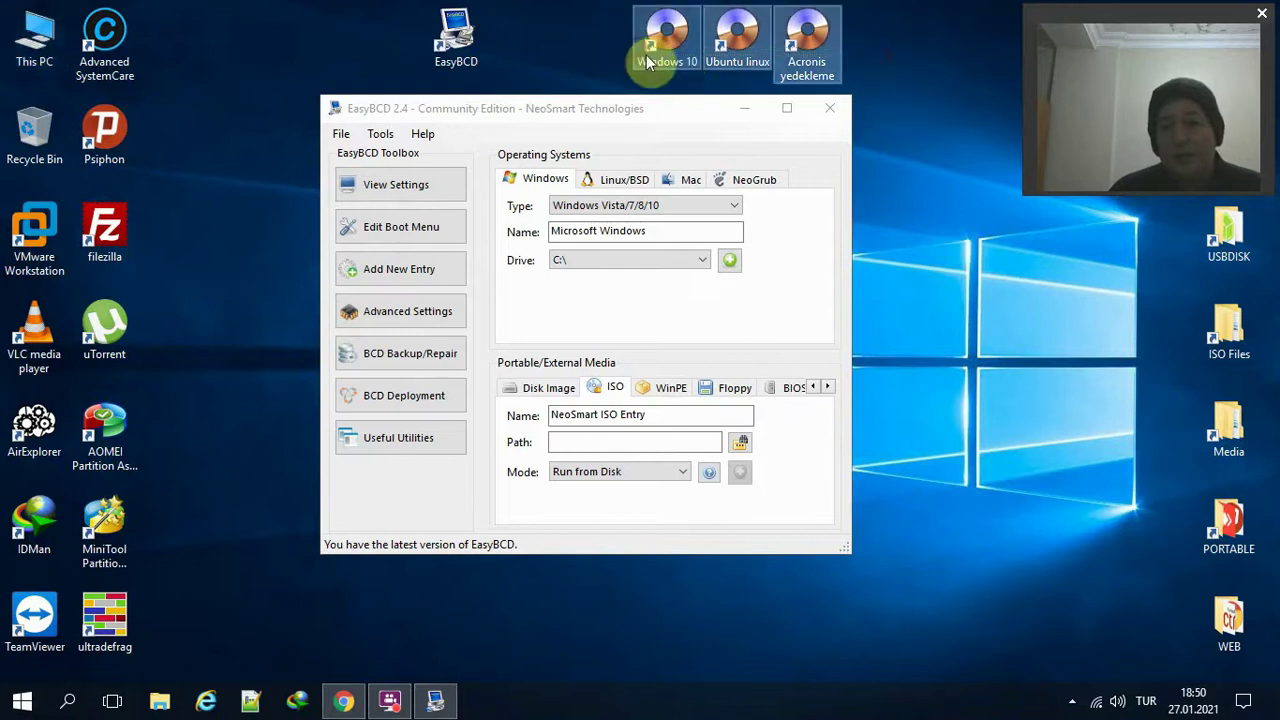
click(31, 37)
right_click(31, 37)
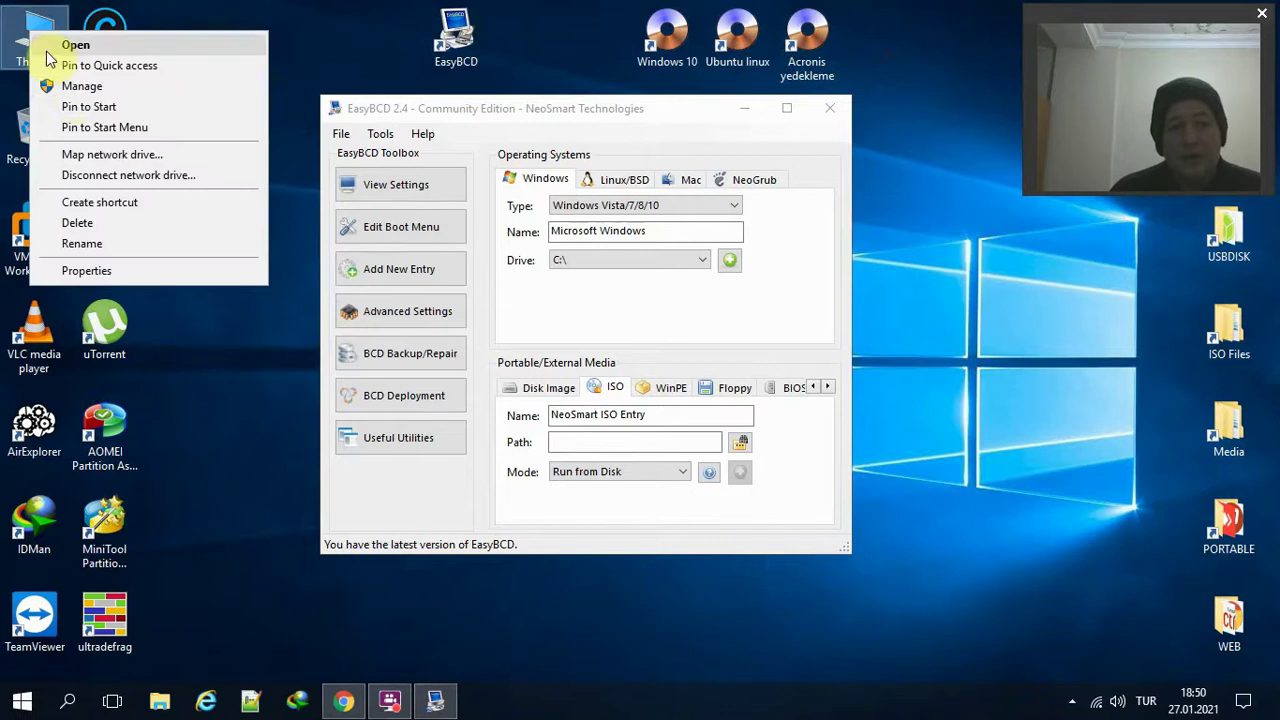
click(72, 88)
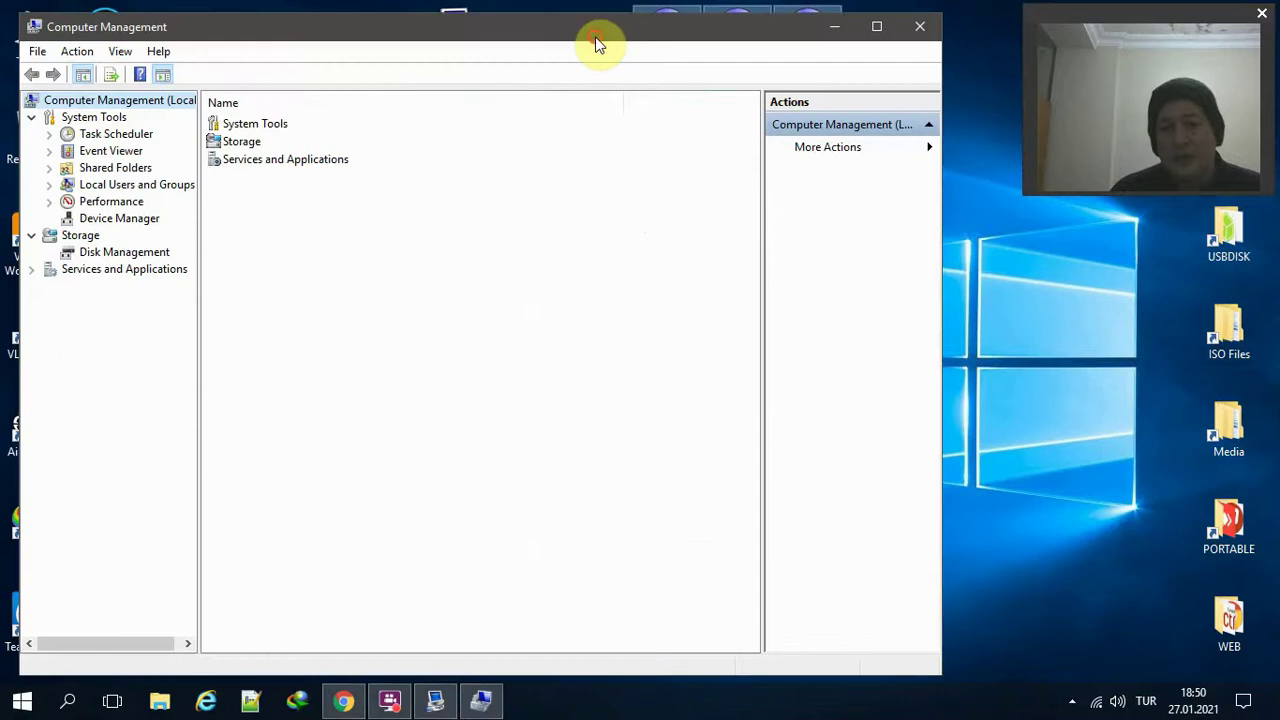
drag(591, 40, 616, 158)
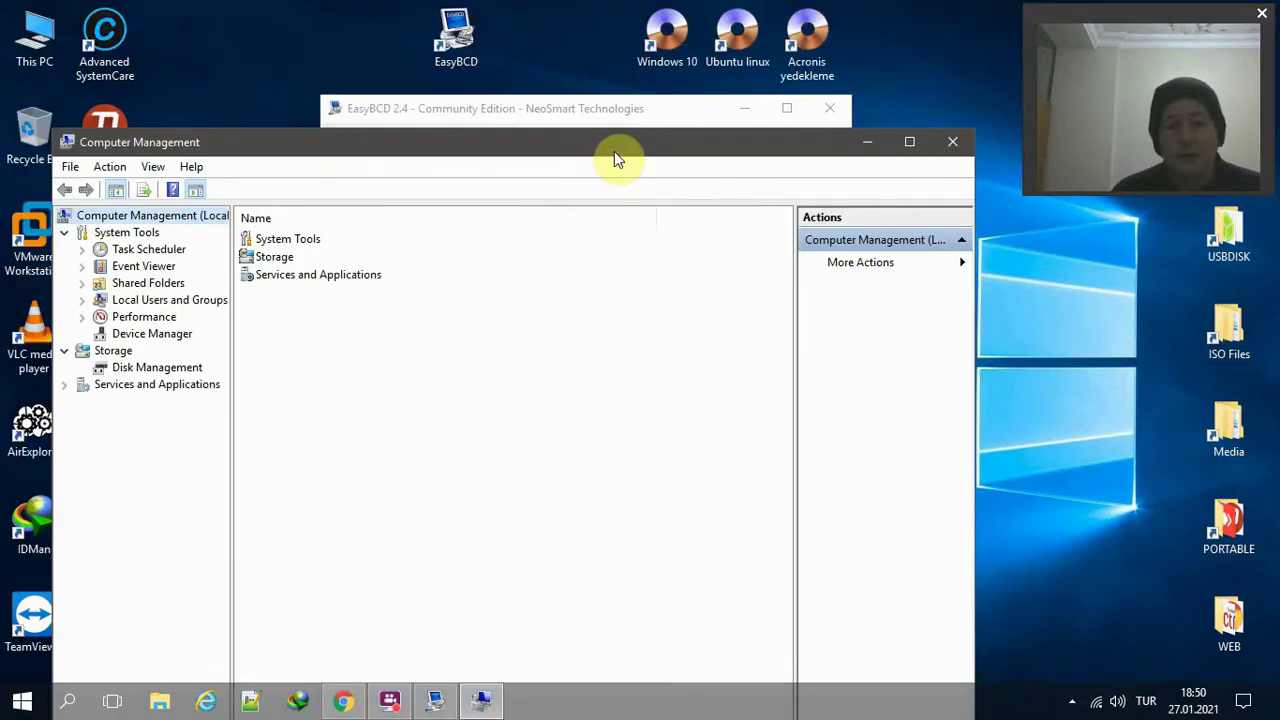
click(176, 370)
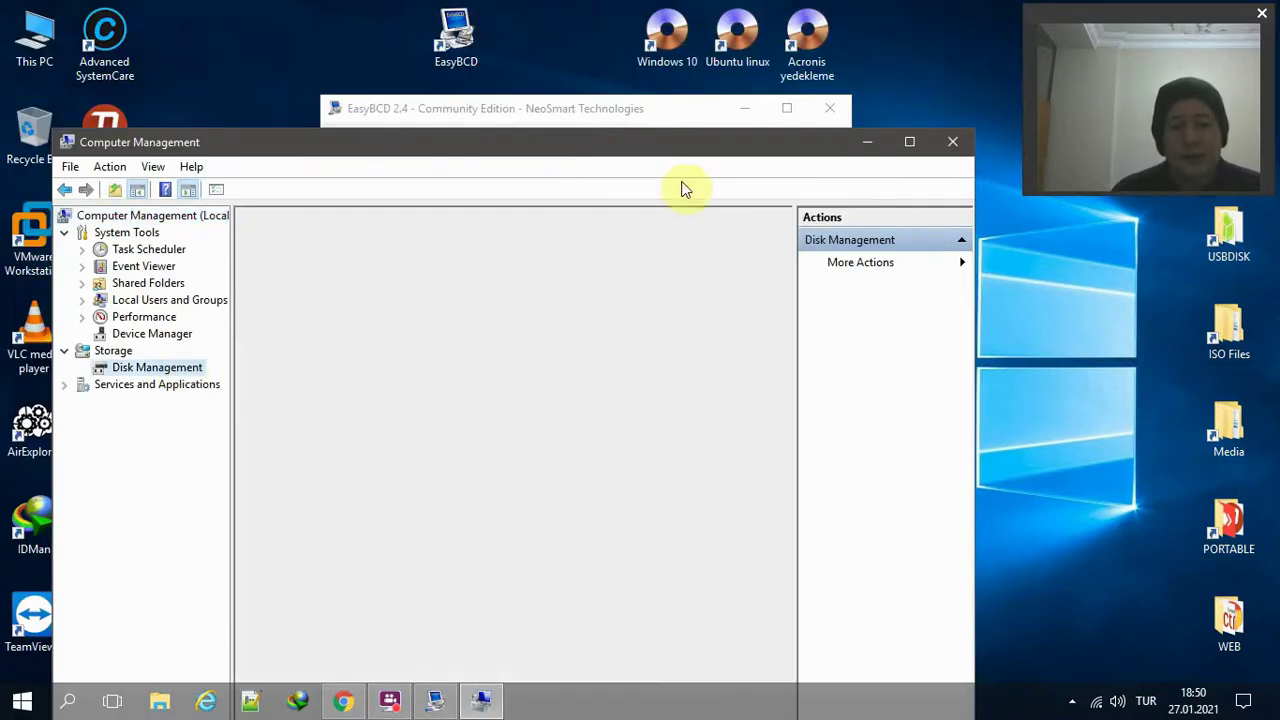
drag(643, 149, 643, 101)
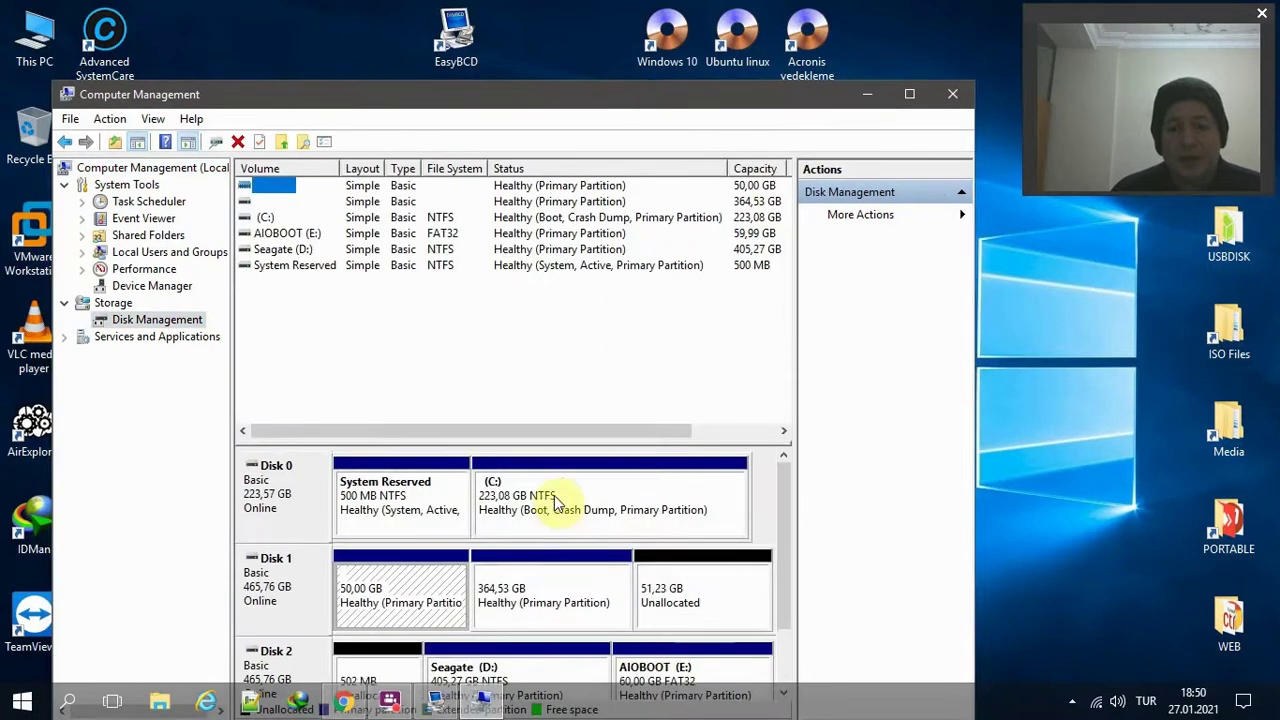
Shrink the C: volume on Disk 0 by 10000 MB.
right_click(554, 495)
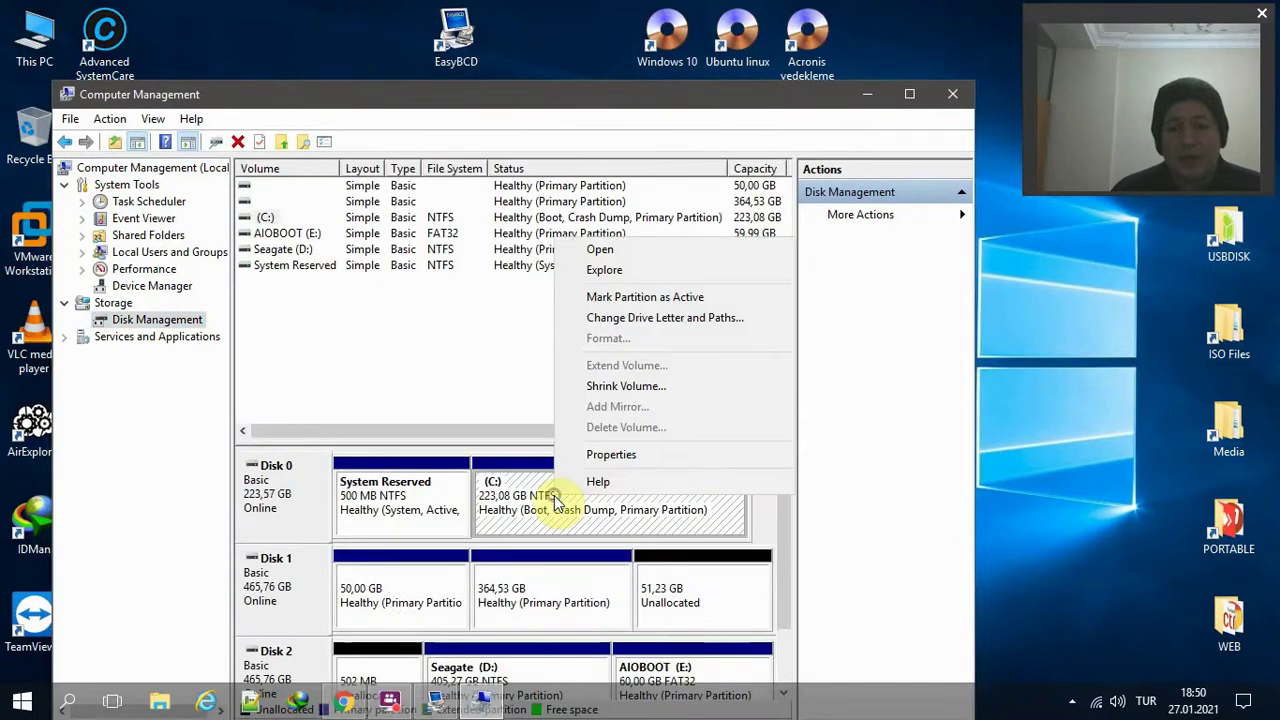
click(620, 386)
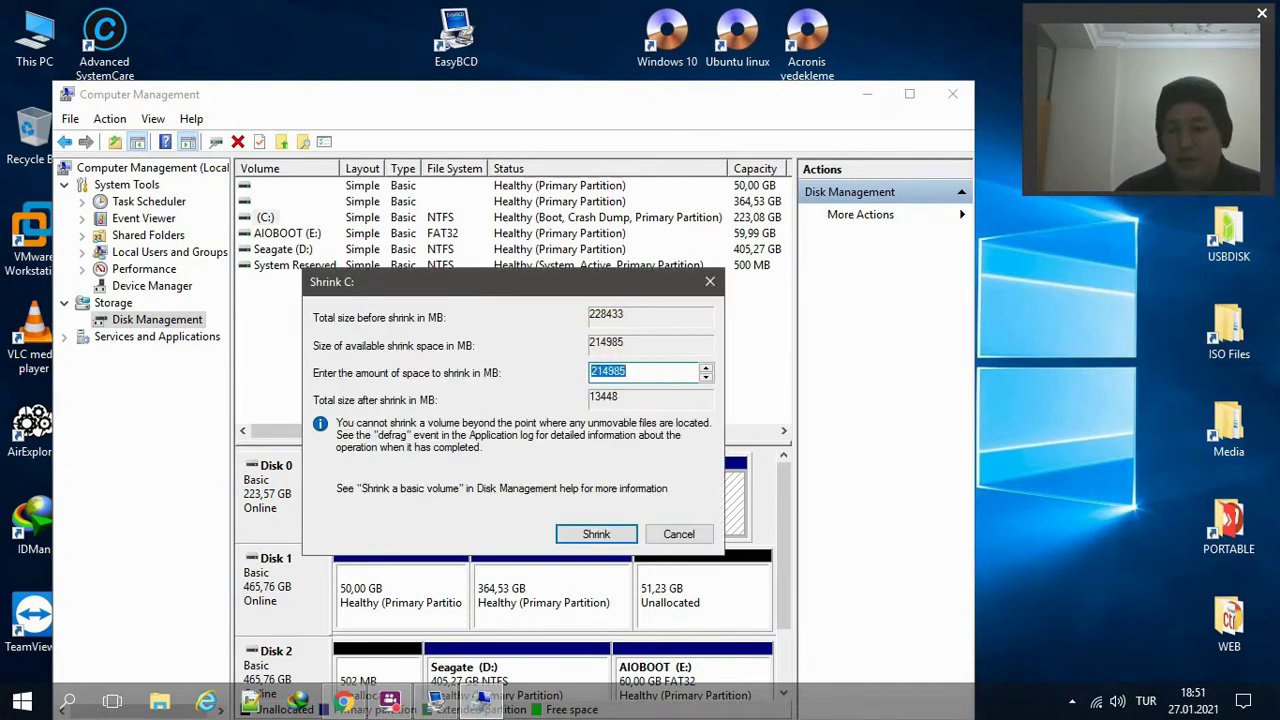
text(10000)
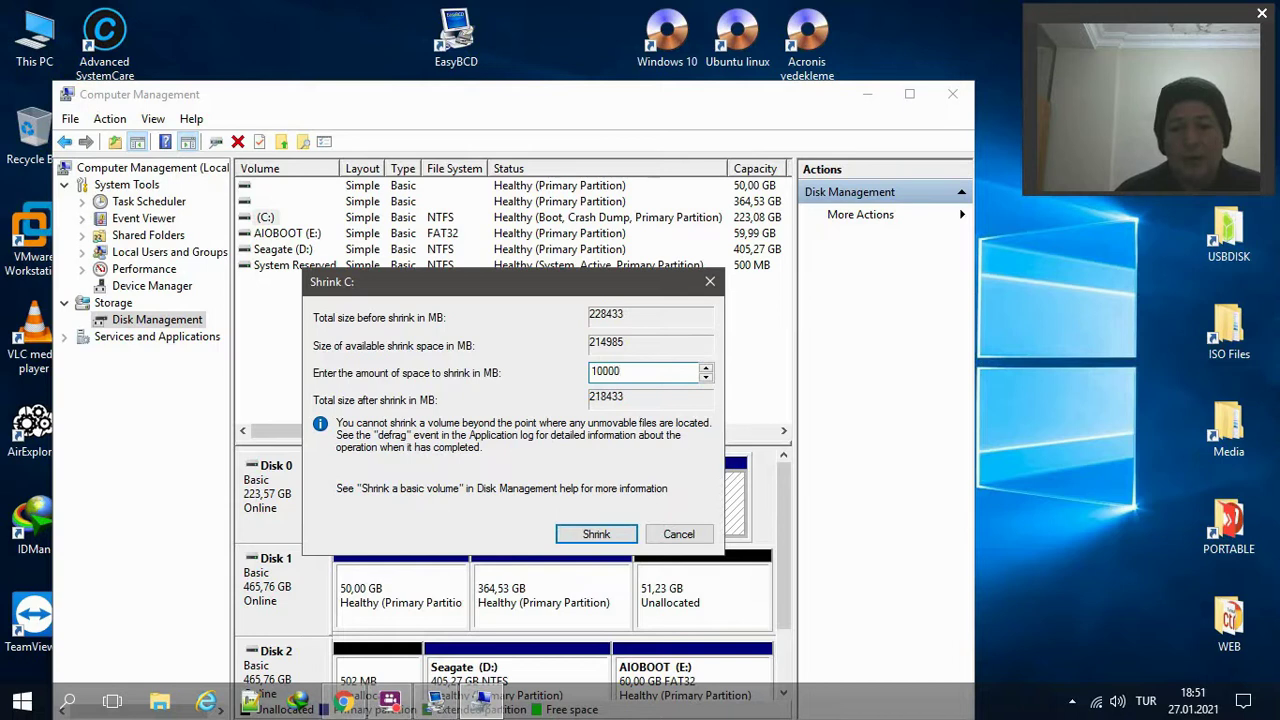
double_click(642, 371)
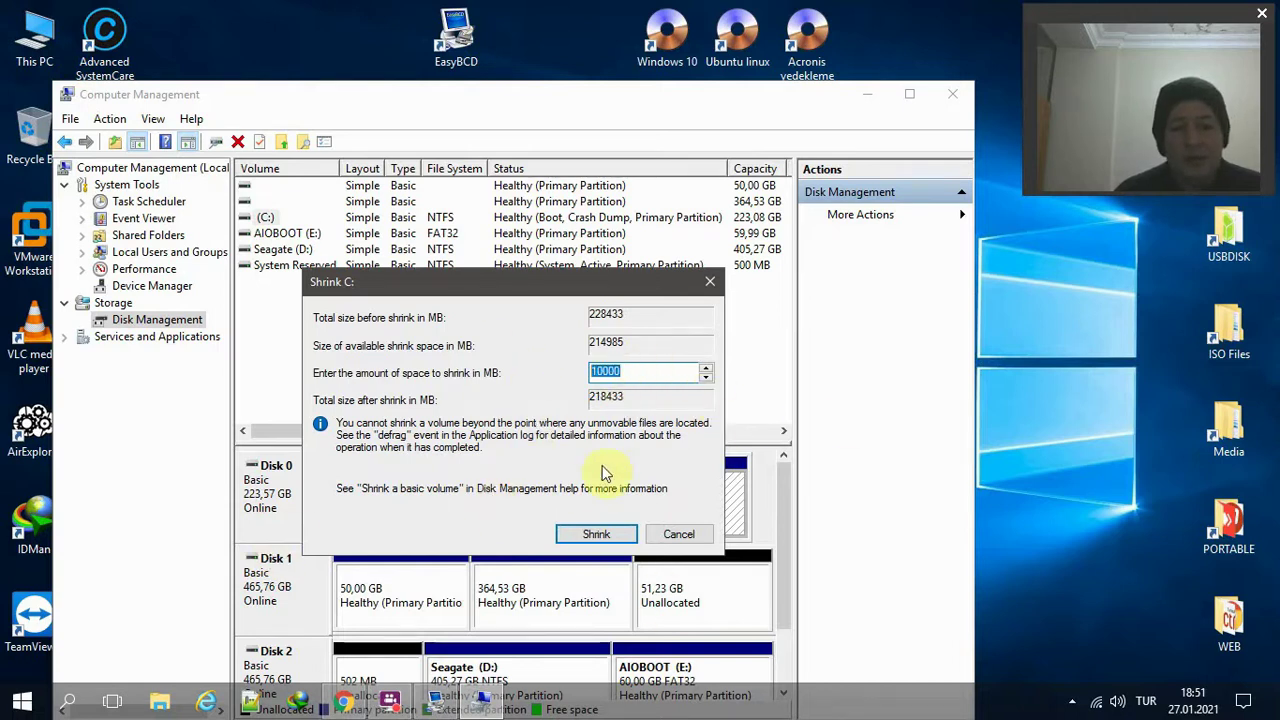
click(597, 533)
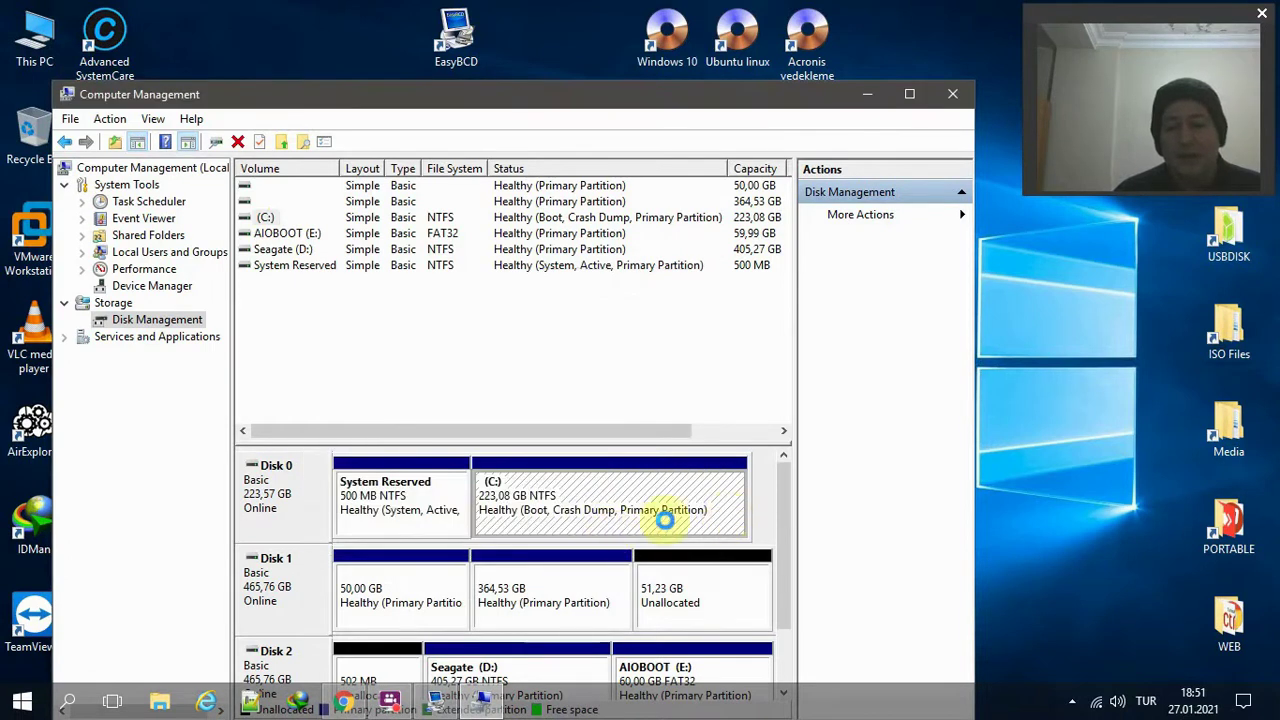
Start a new simple volume in Disk 0's unallocated space with a size of 10000 MB and drive letter F.
click(729, 497)
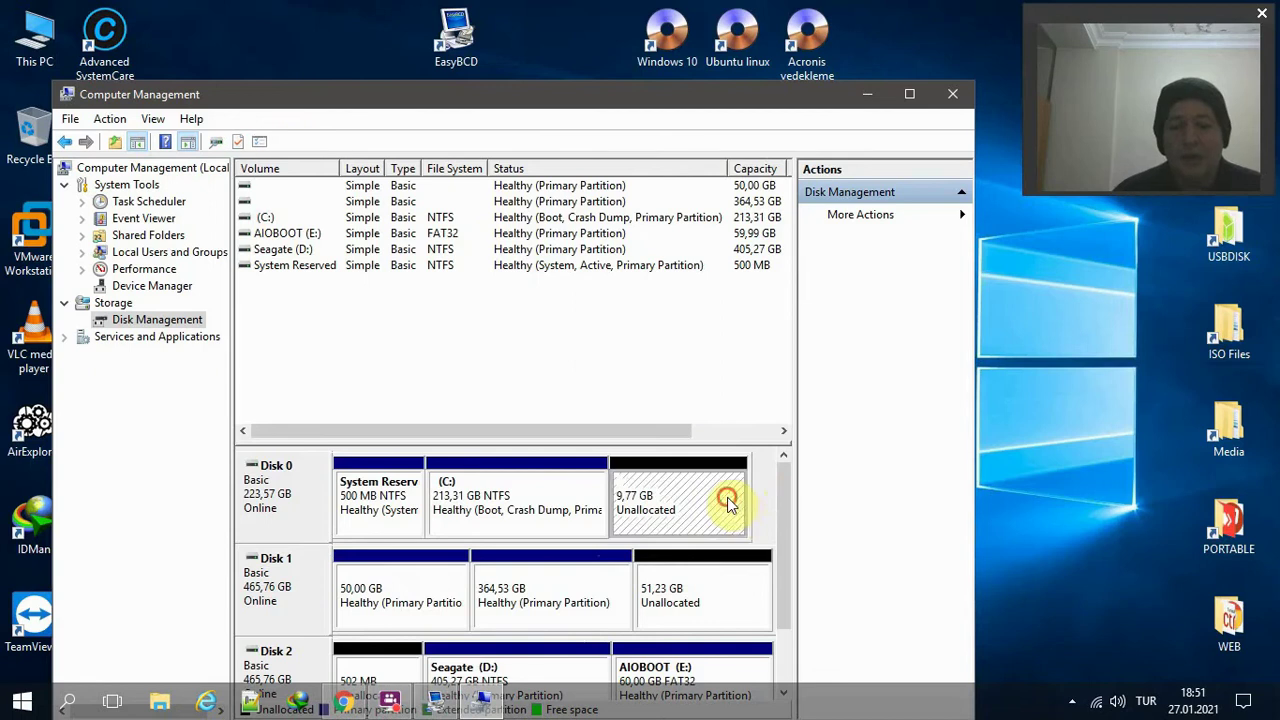
right_click(727, 497)
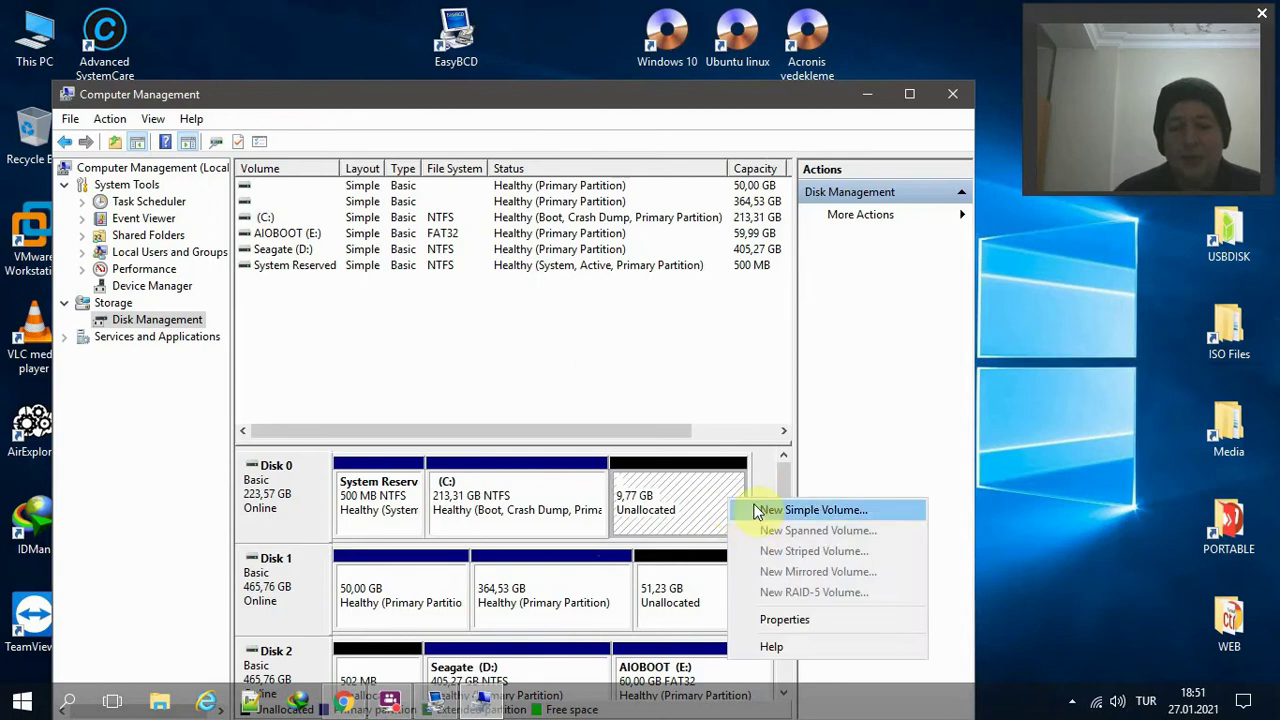
click(757, 511)
click(618, 522)
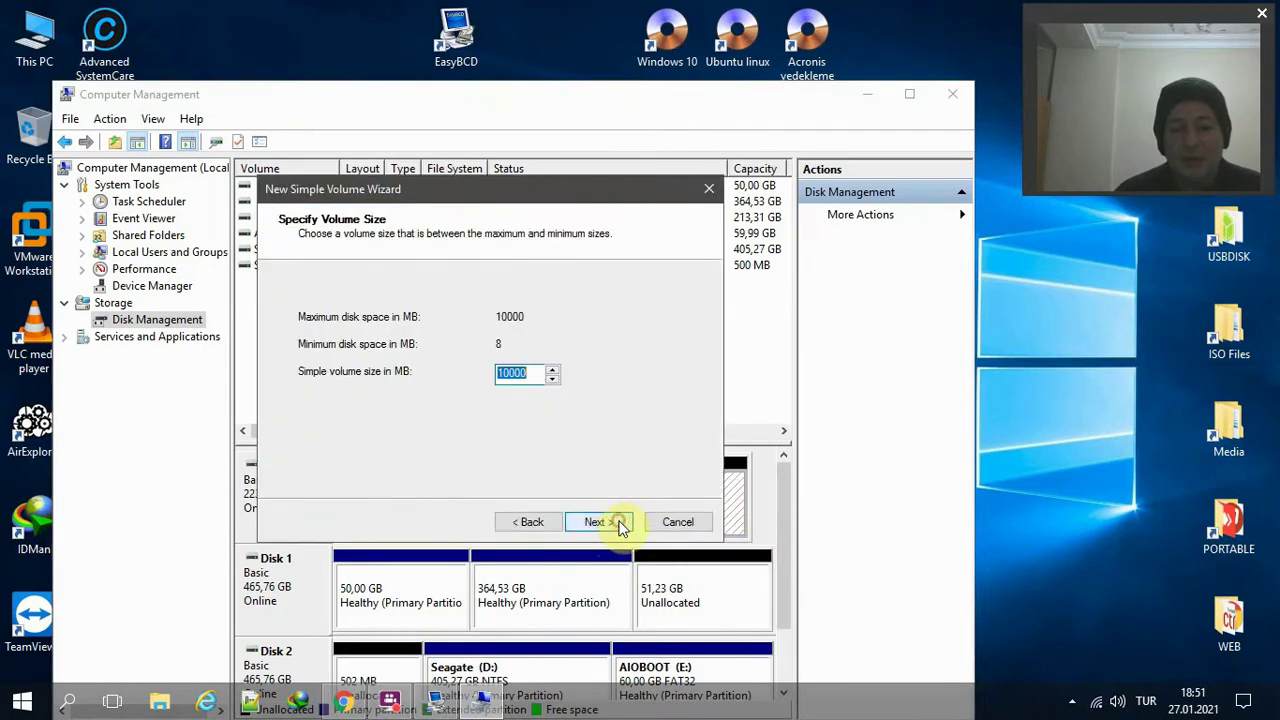
click(618, 522)
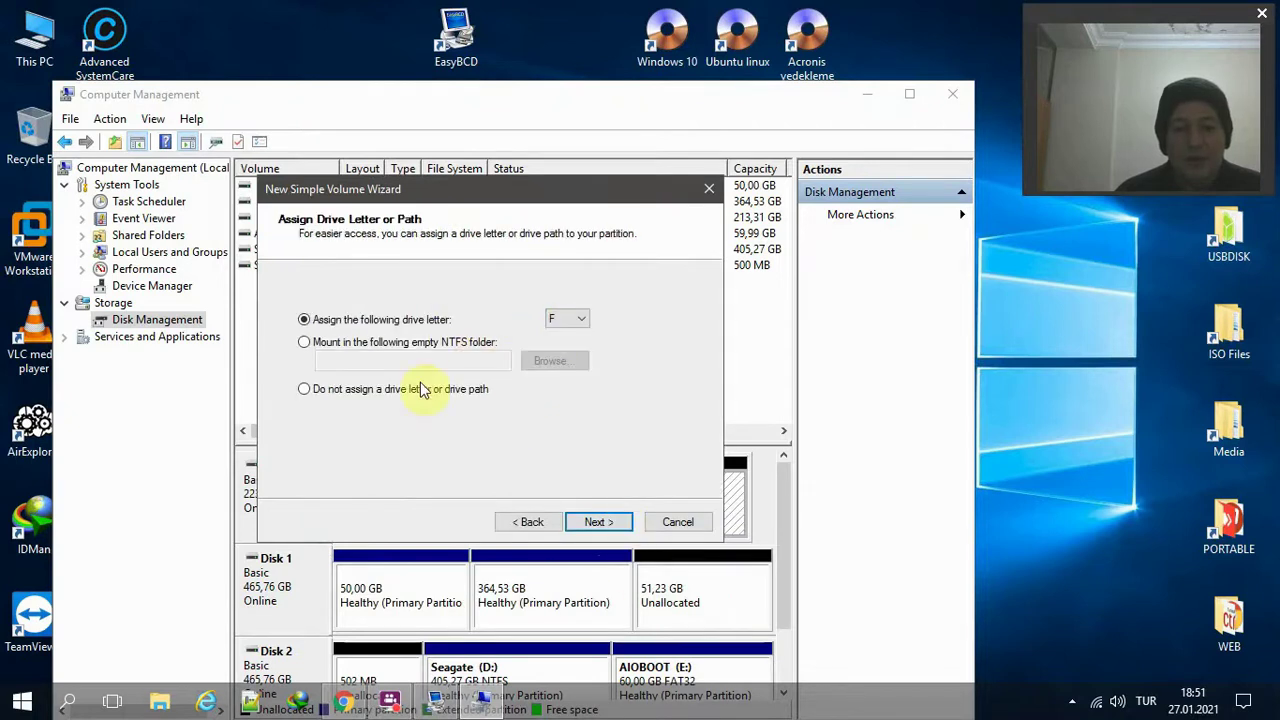
click(598, 521)
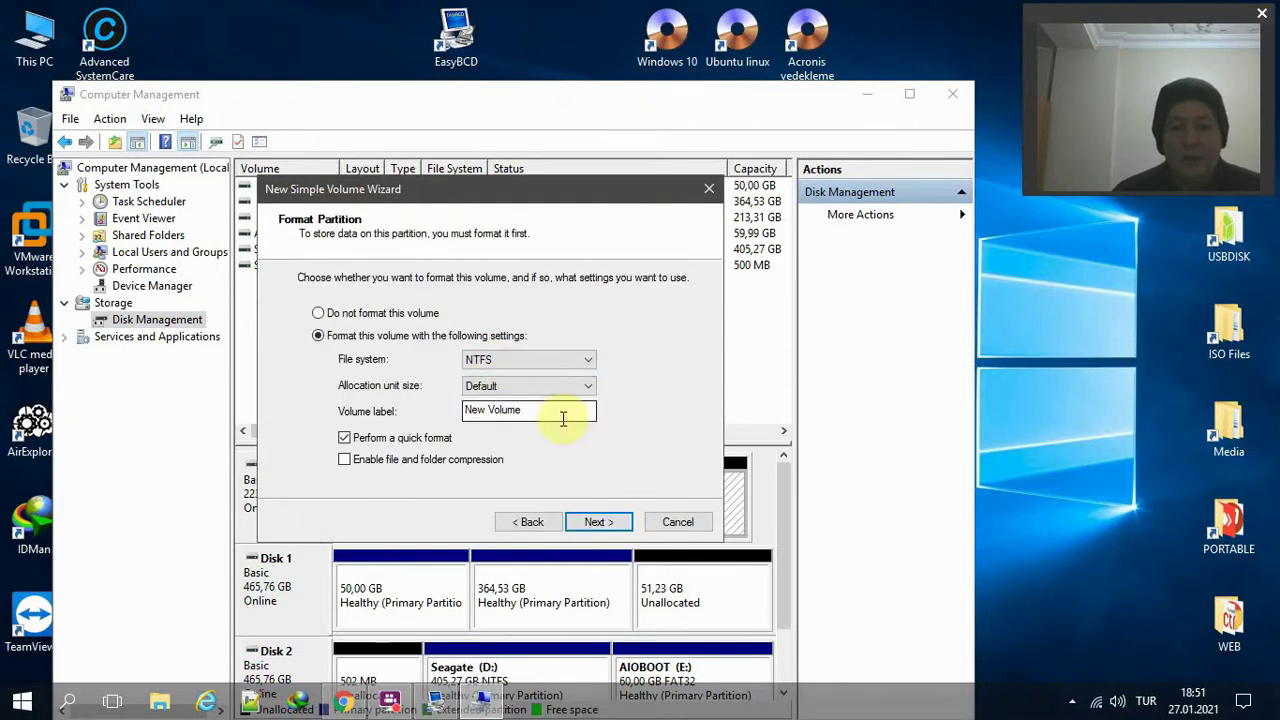
Enter Sistemler as the volume label in the partition's format settings.
drag(563, 417, 353, 403)
text(Sistemle)
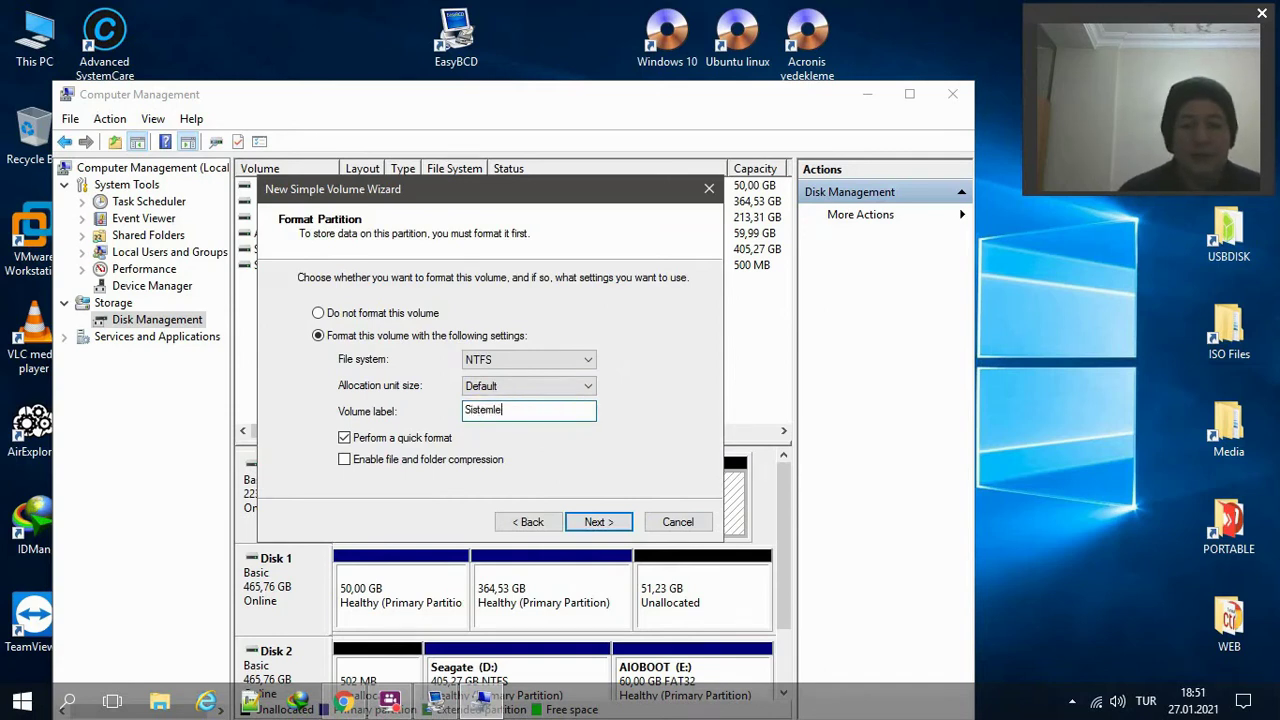
key(Return)
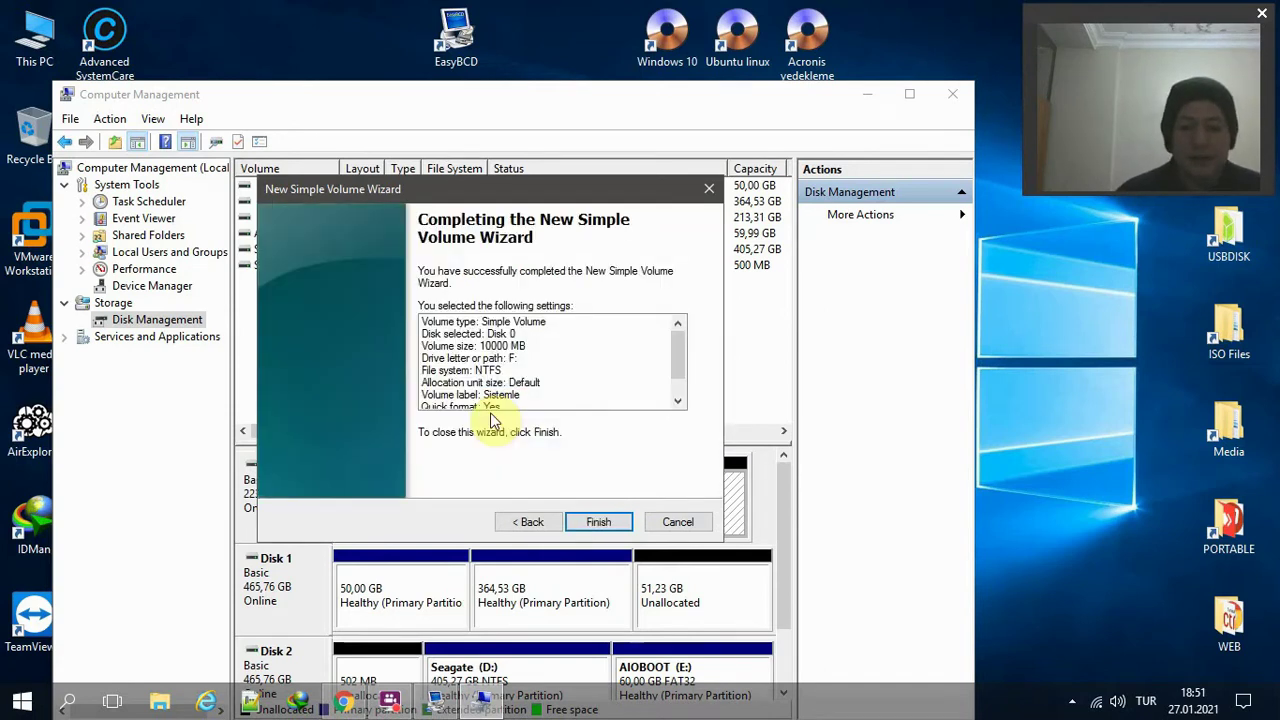
click(536, 528)
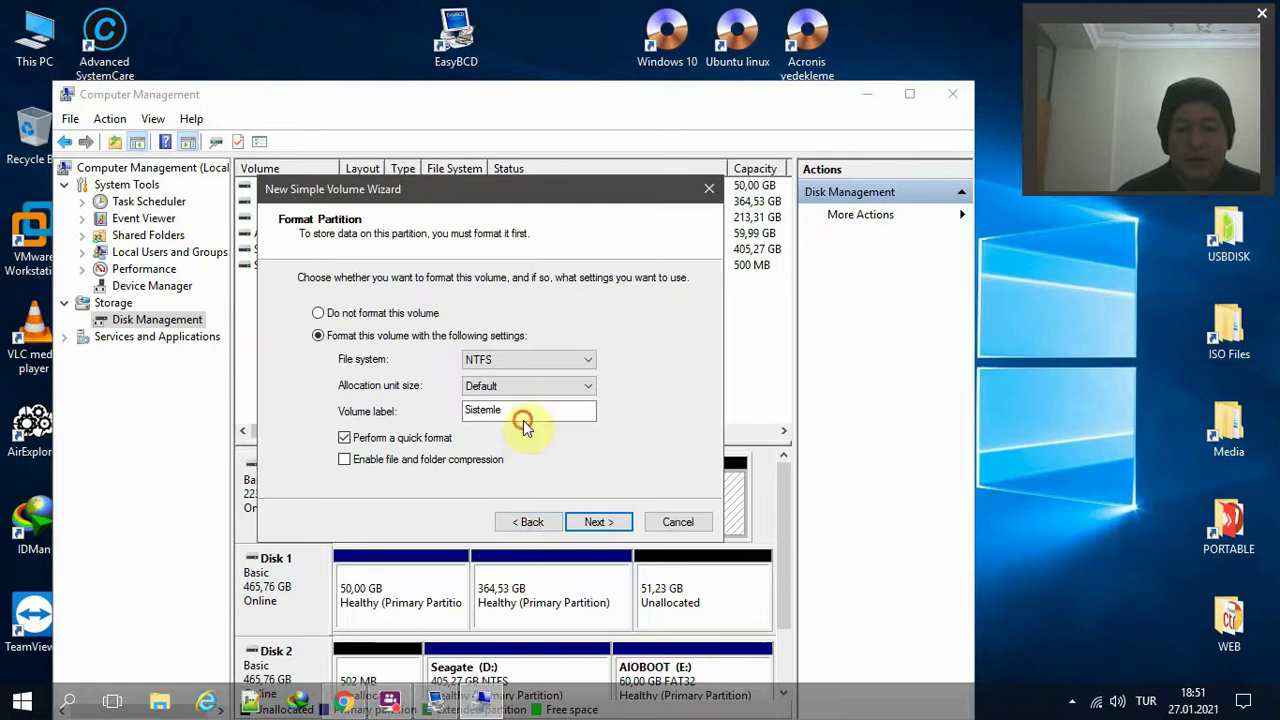
click(523, 419)
text(r)
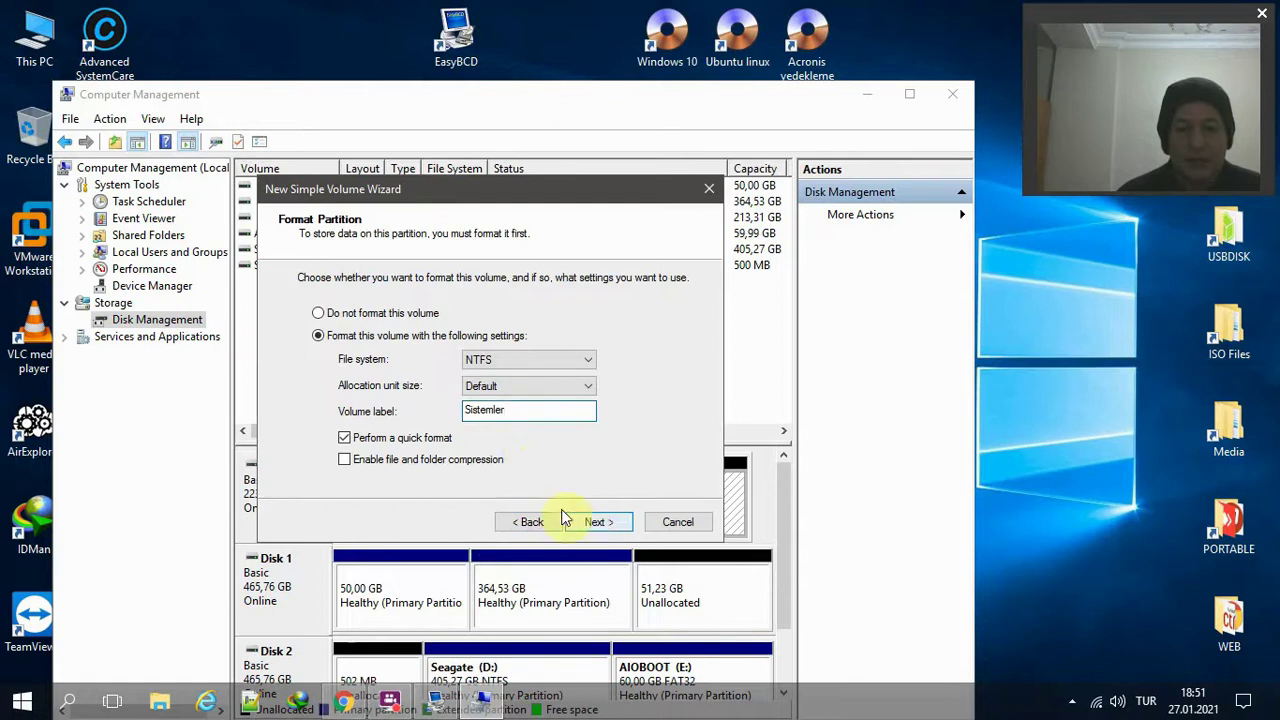
Label the new volume OS_ISO and create it with an NTFS quick format.
drag(526, 413, 463, 410)
text(OS)
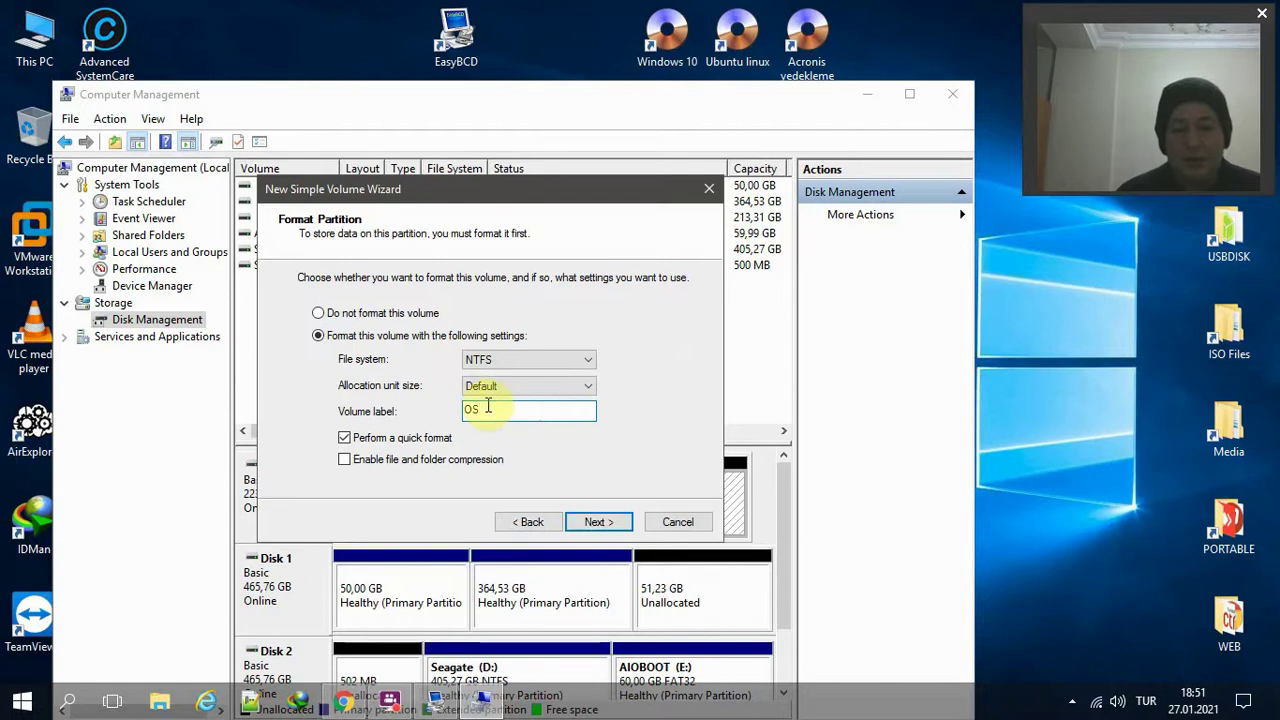
text(_ISO)
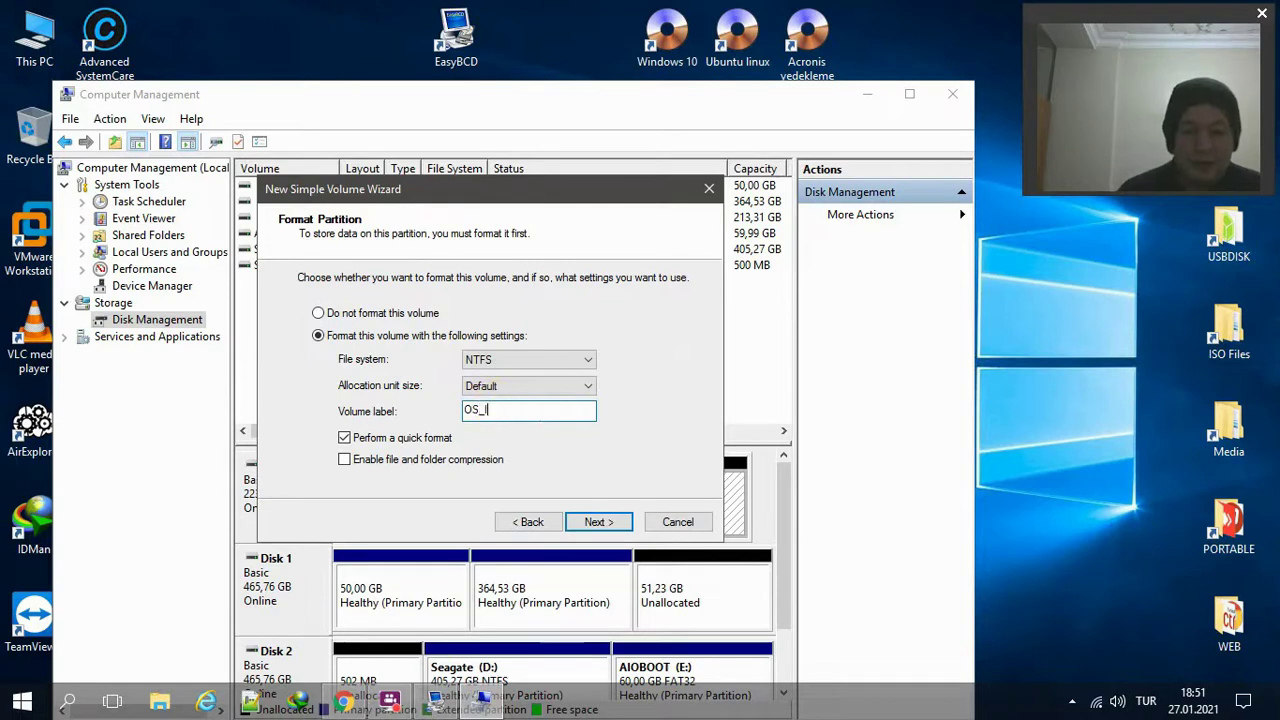
click(600, 521)
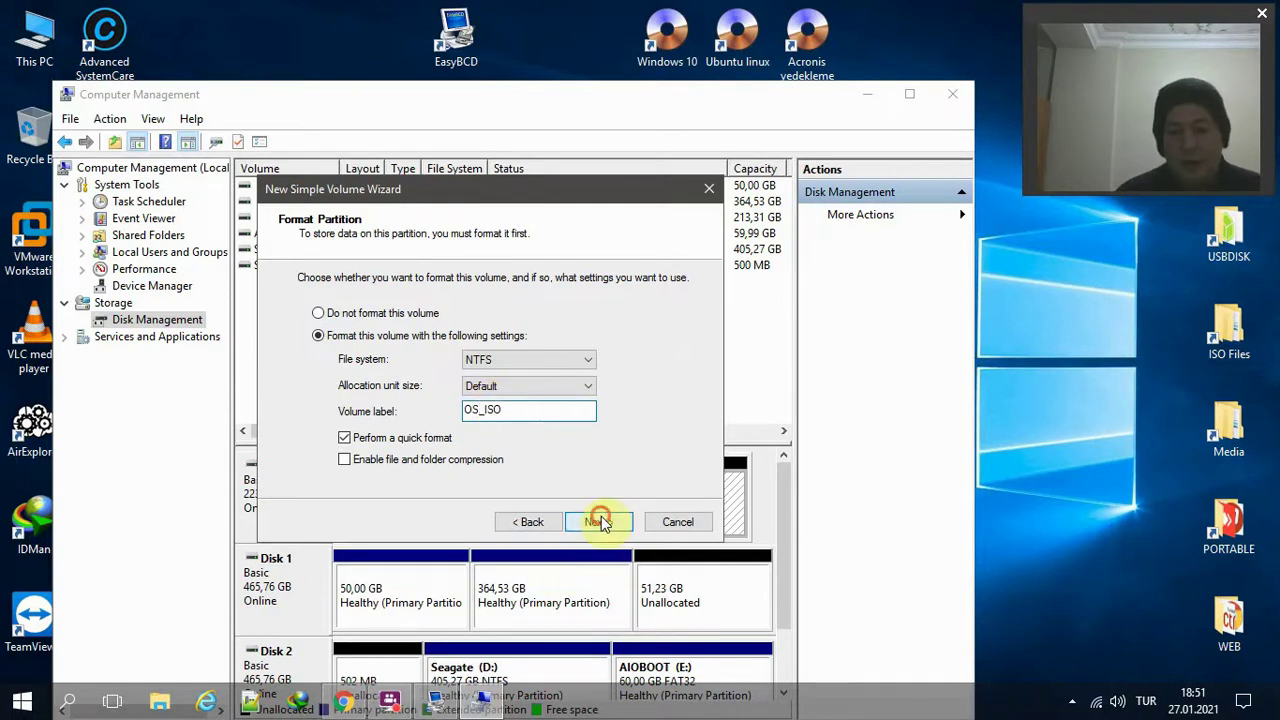
click(600, 521)
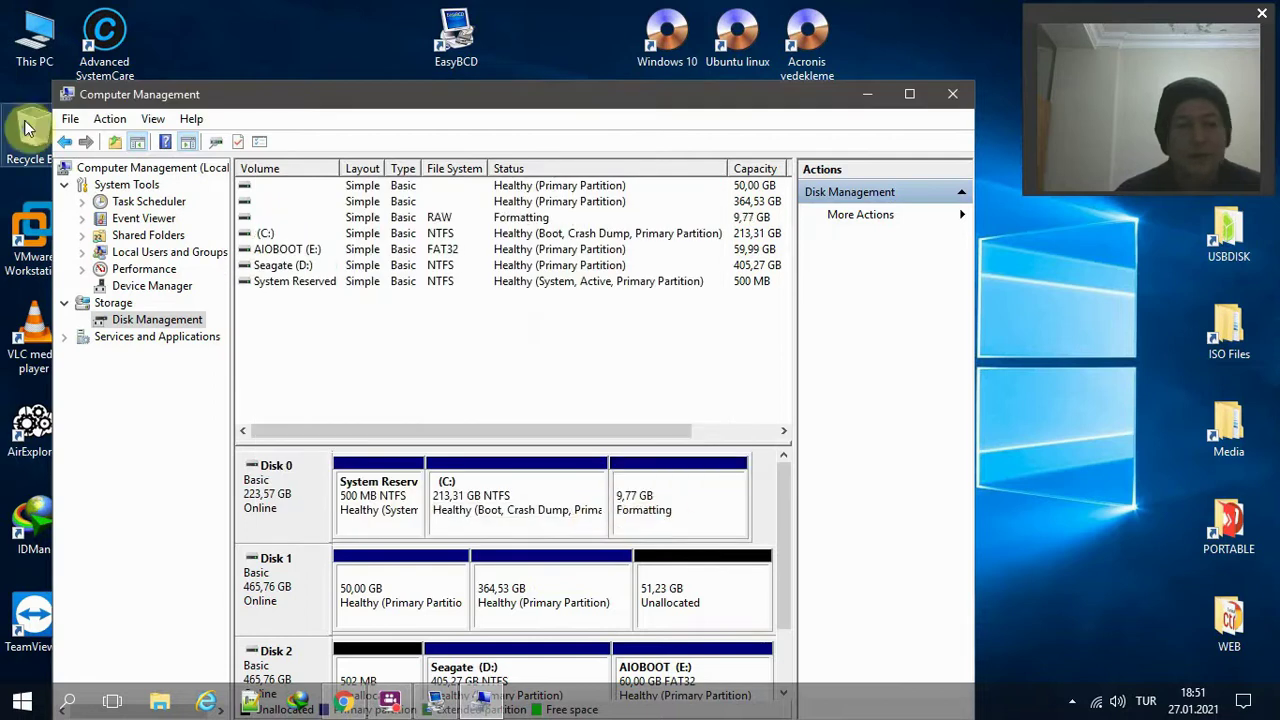
Open This PC and check the properties of the new OS_ISO (F:) drive.
click(22, 62)
double_click(22, 62)
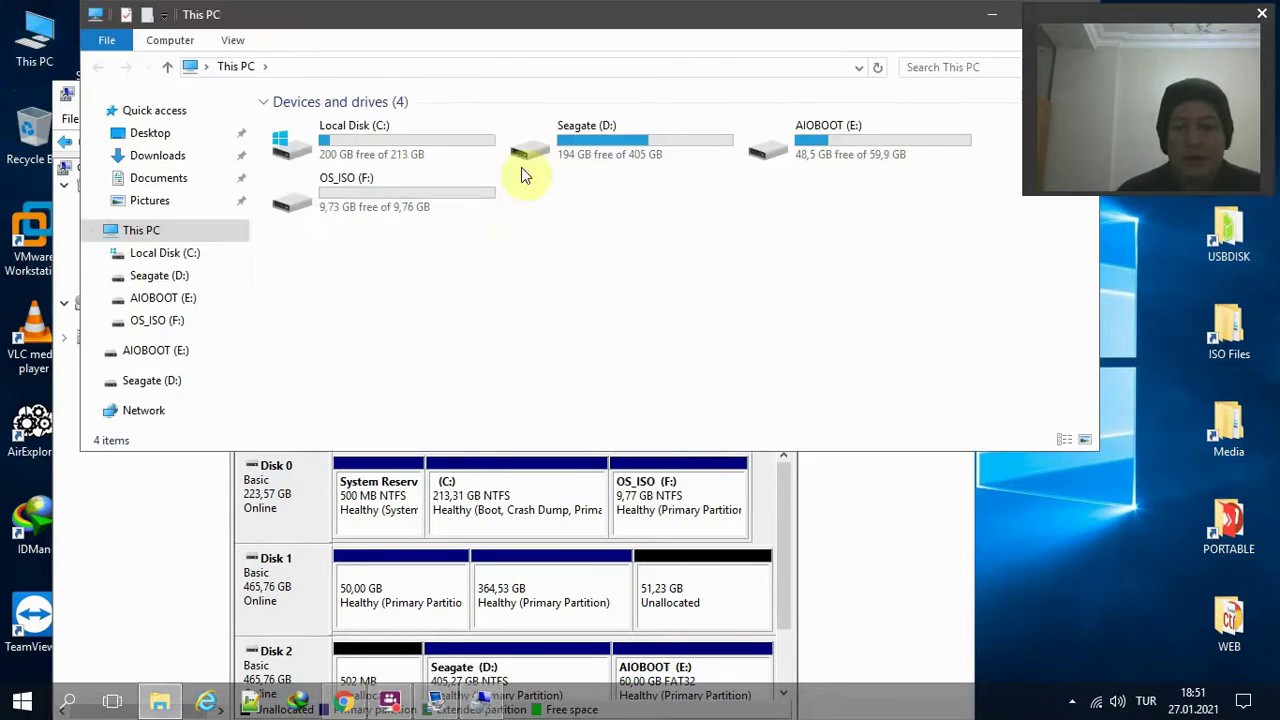
click(360, 175)
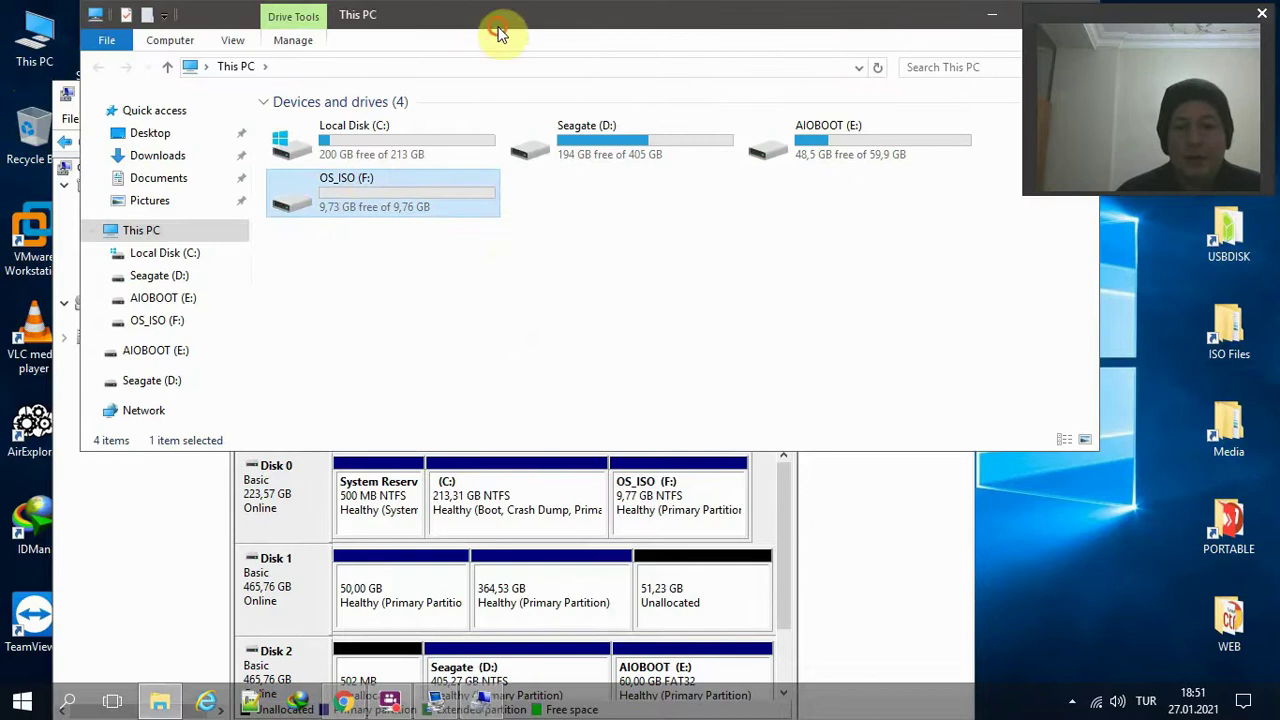
drag(500, 29, 505, 190)
right_click(298, 357)
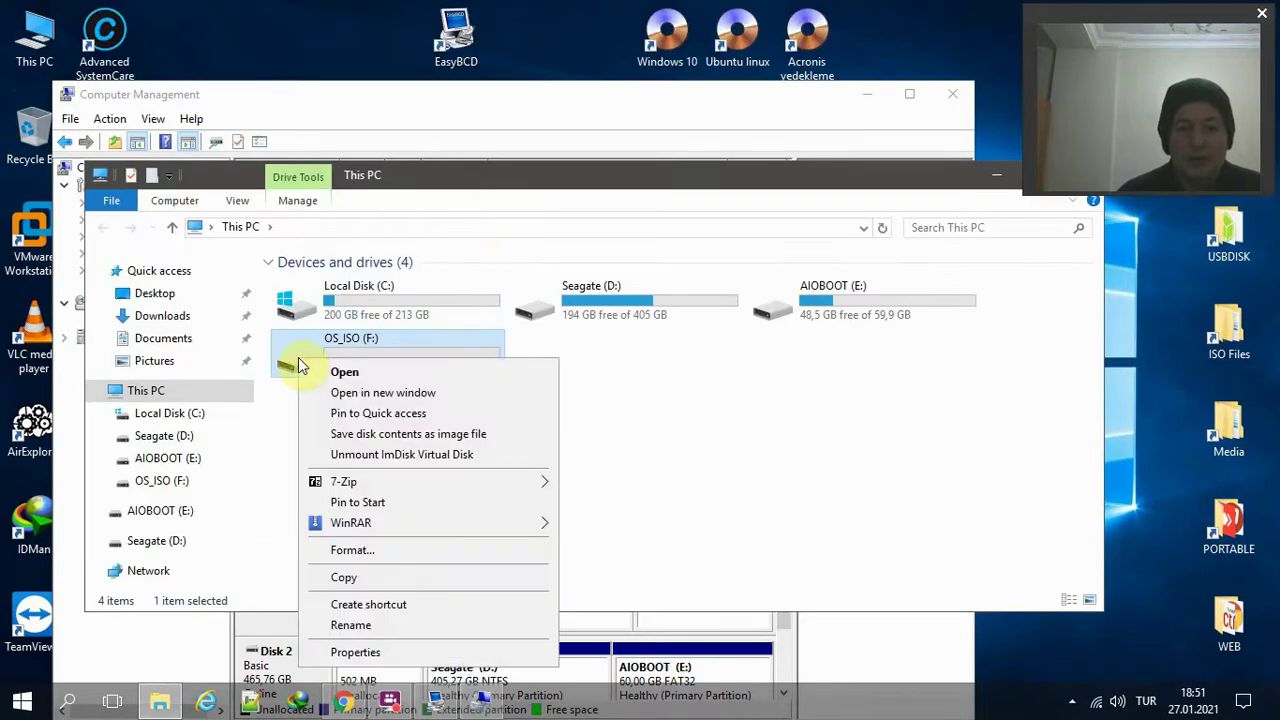
click(343, 650)
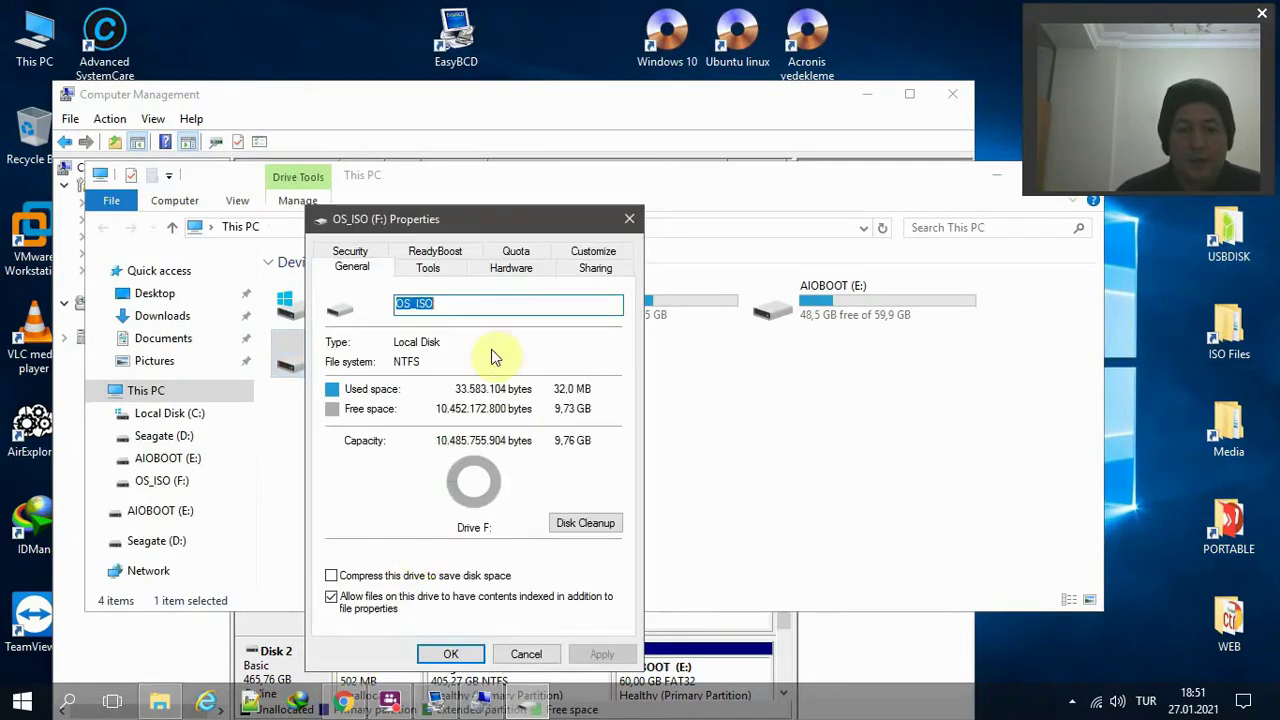
click(632, 217)
Copy the Windows 10, Ubuntu linux and Acronis desktop shortcuts and bring up the paste options in OS_ISO (F:), leaving without pasting.
double_click(393, 343)
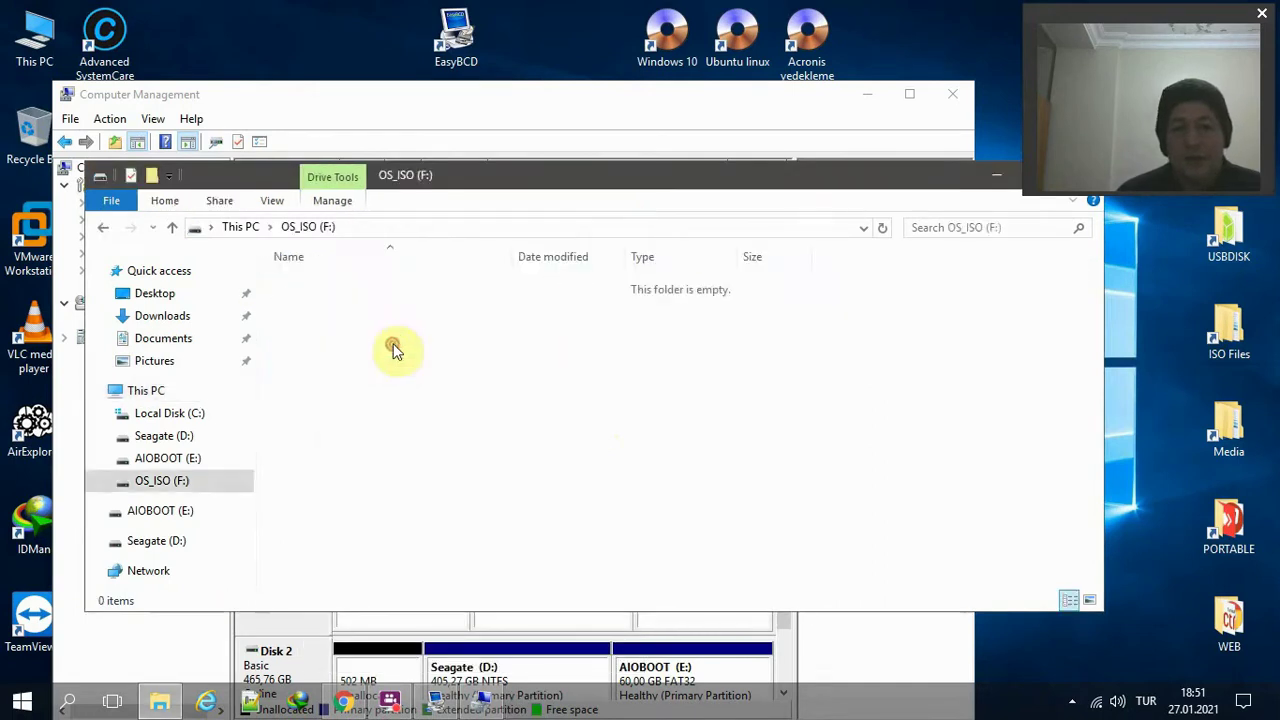
click(870, 30)
drag(870, 30, 595, 32)
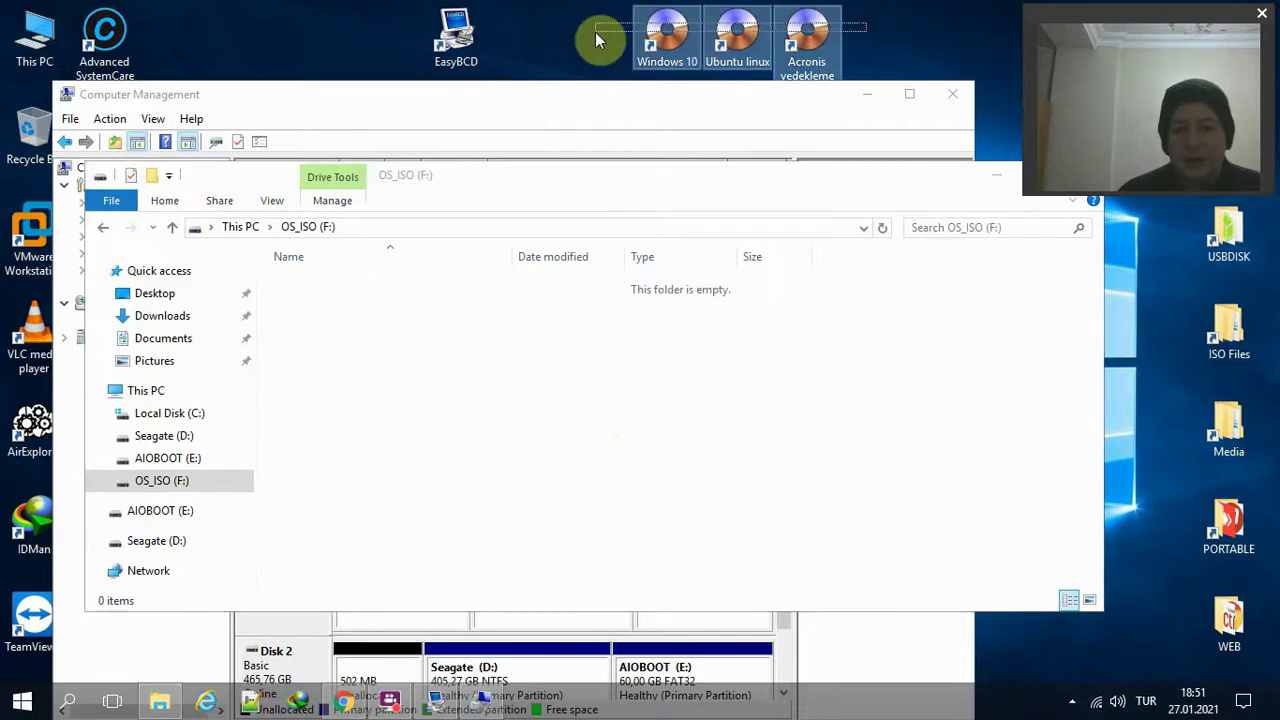
right_click(674, 31)
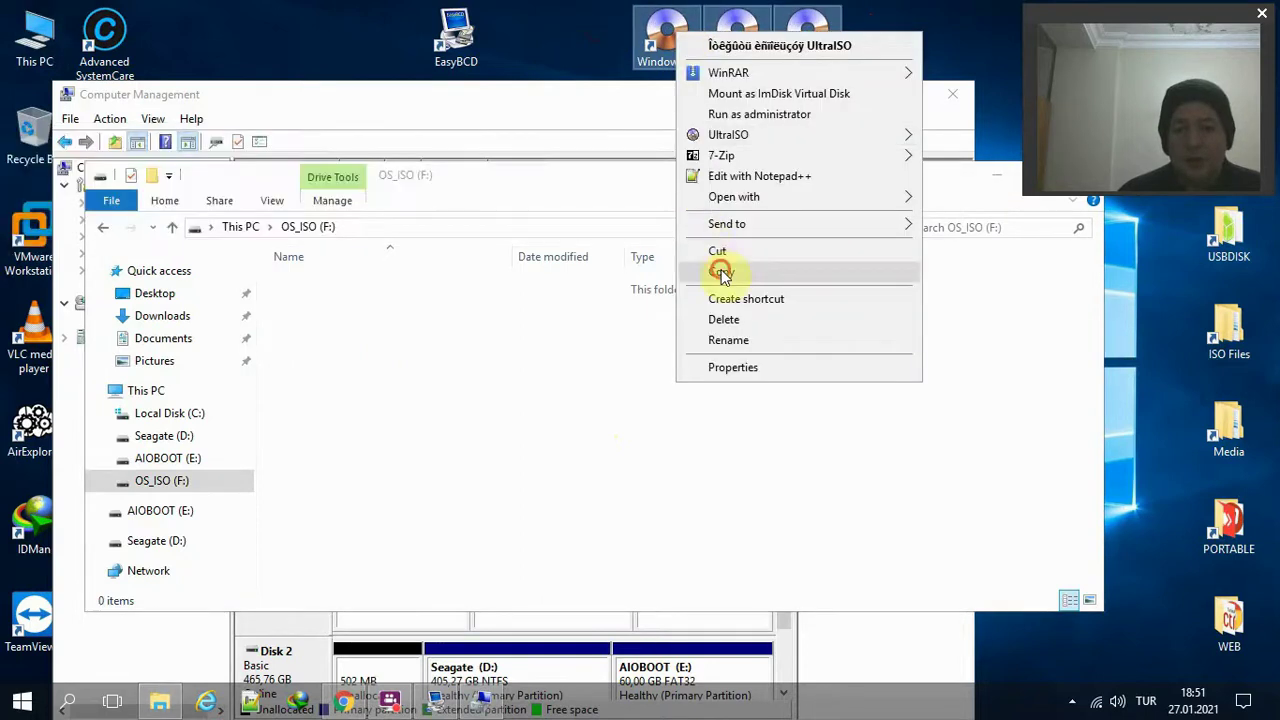
click(722, 271)
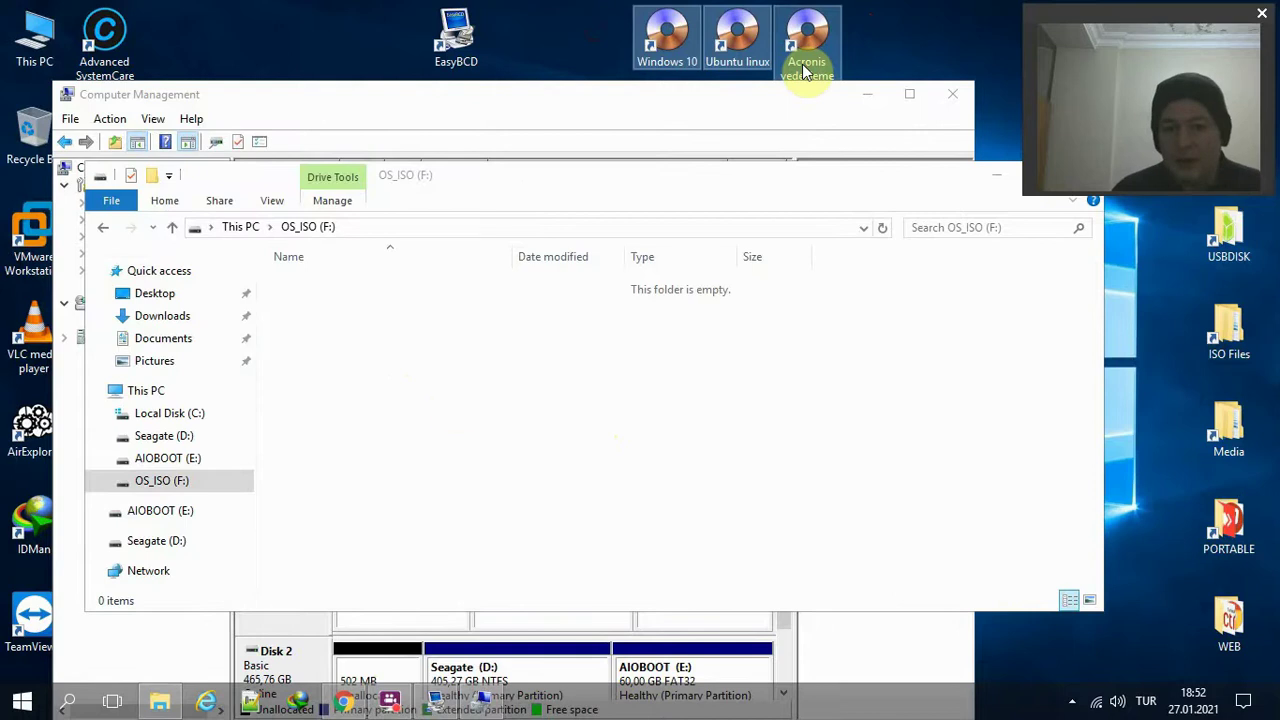
right_click(441, 343)
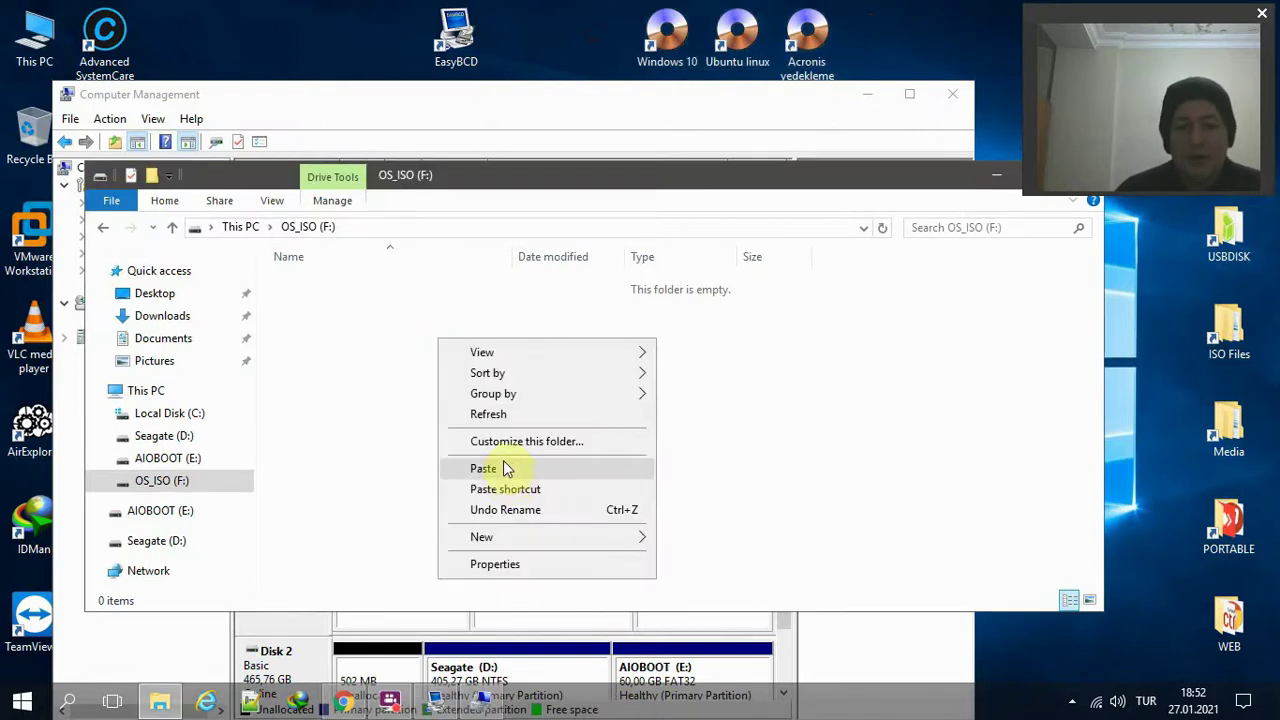
click(870, 440)
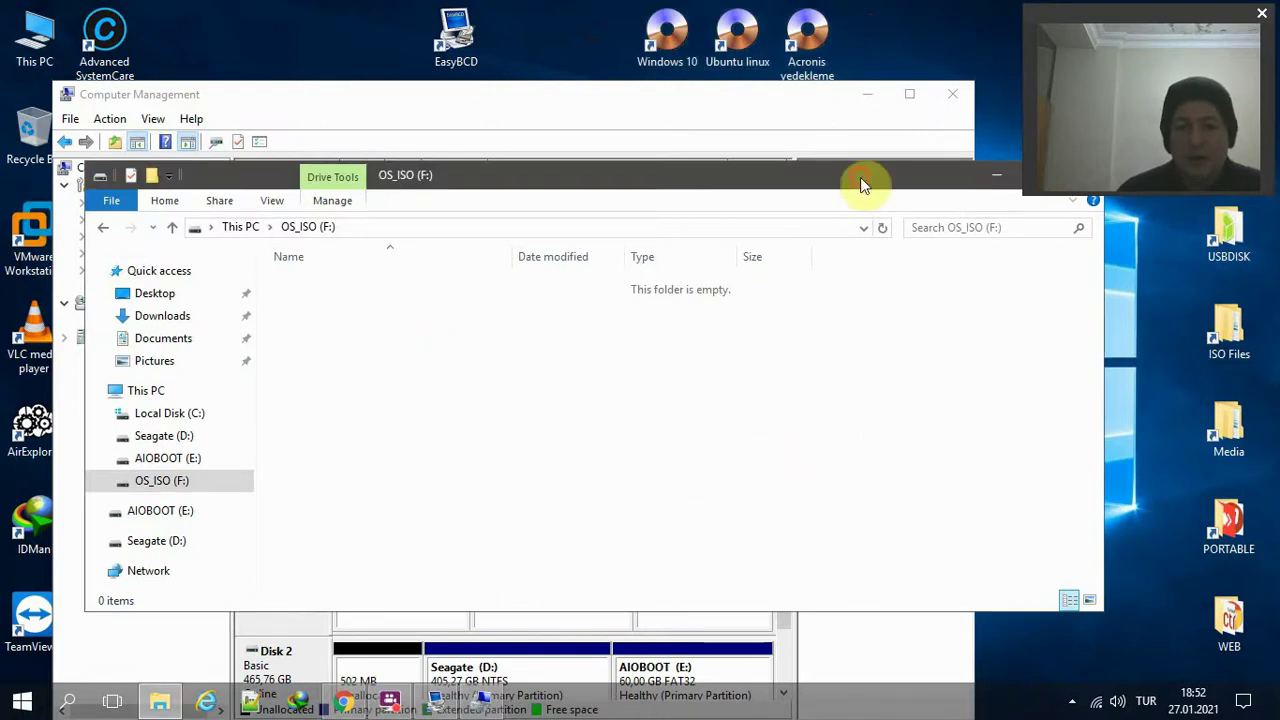
Close the OS_ISO drive window and Computer Management to return to EasyBCD.
drag(860, 185, 769, 218)
click(989, 212)
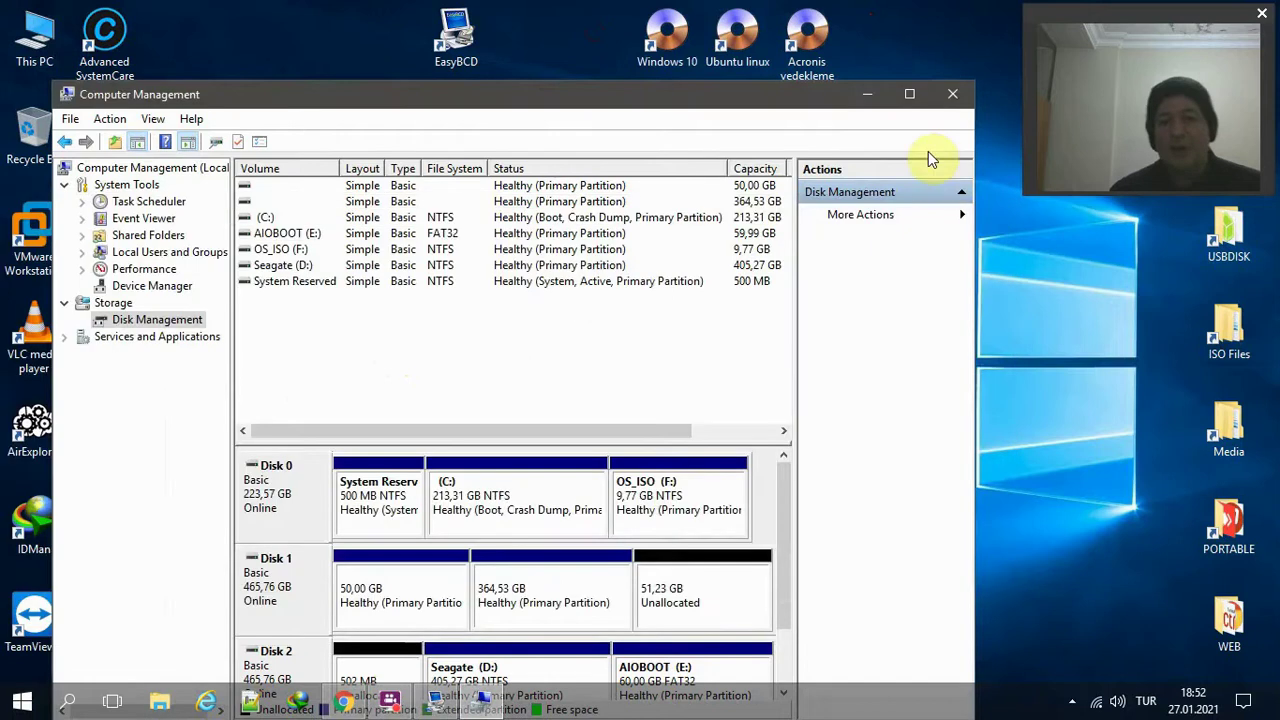
click(952, 94)
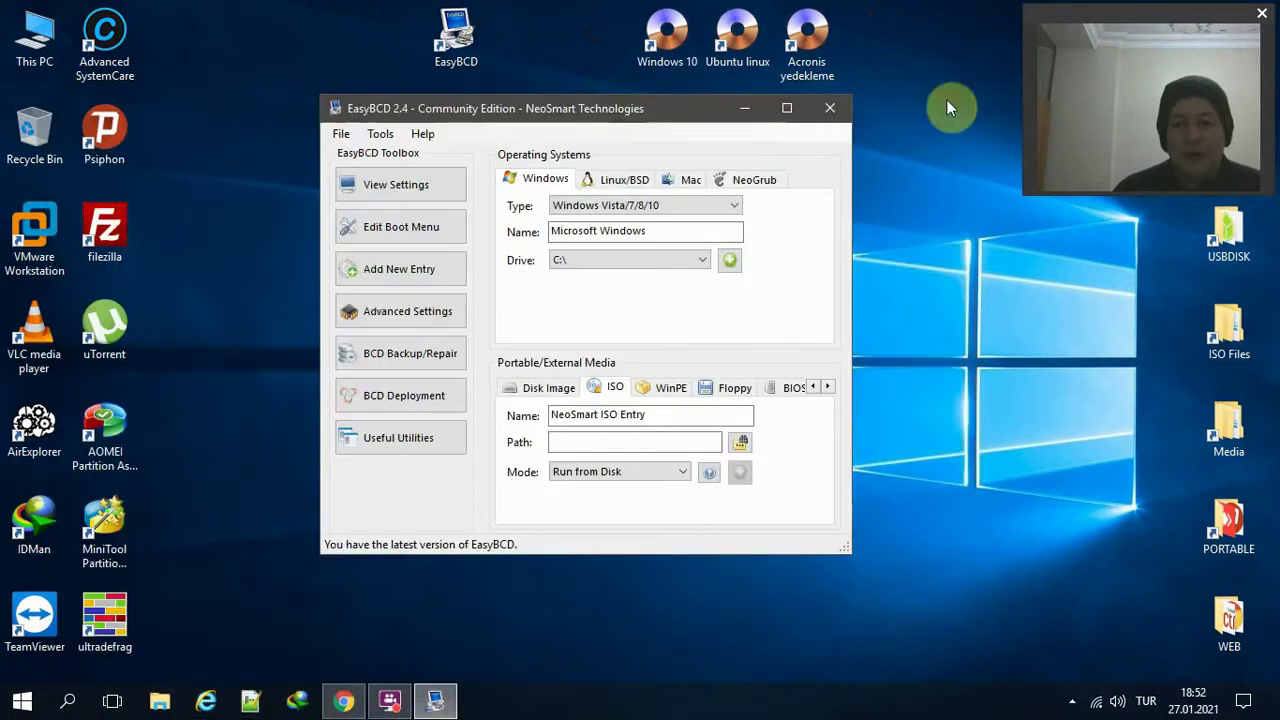
Reopen Computer Management for this PC and show Disk Management.
right_click(63, 38)
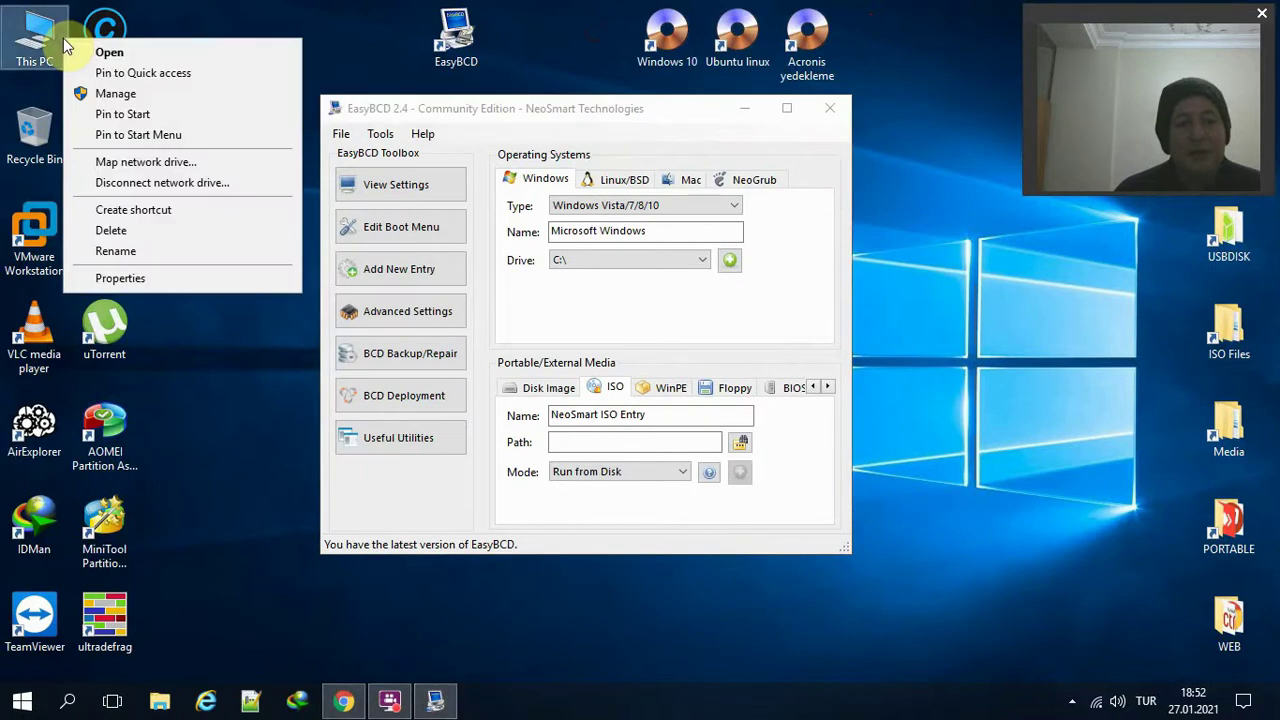
click(146, 97)
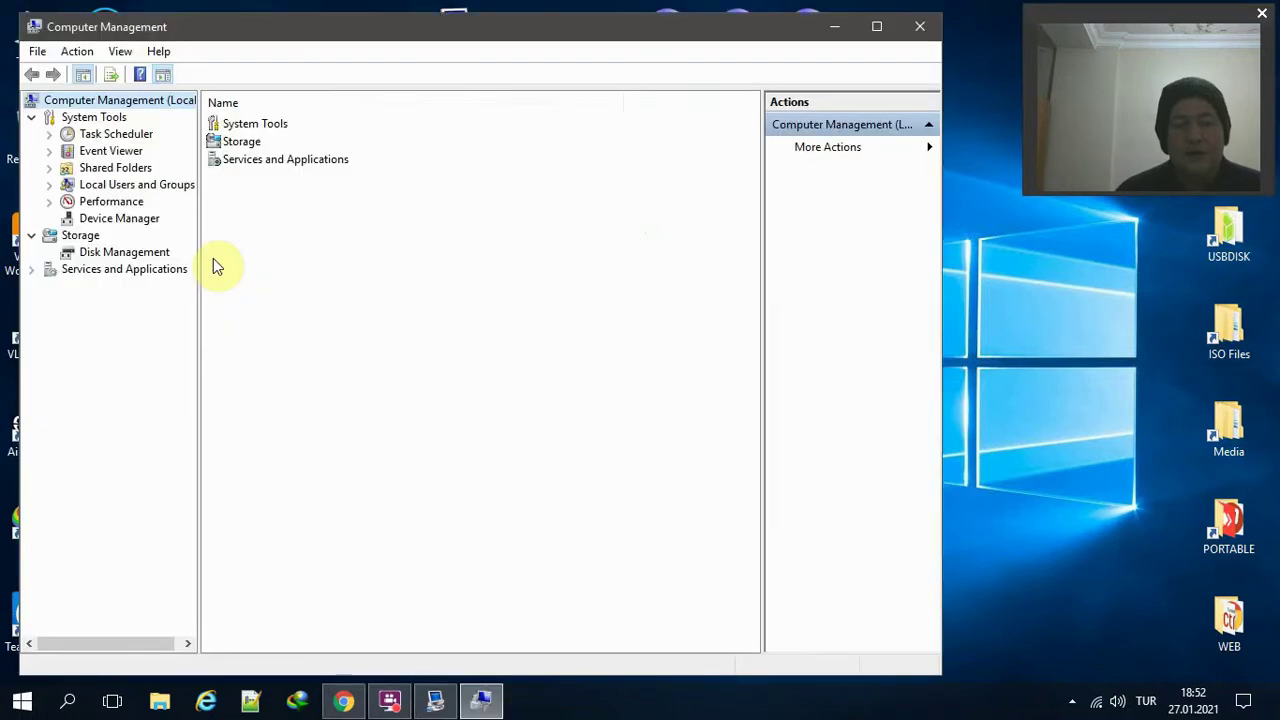
click(120, 252)
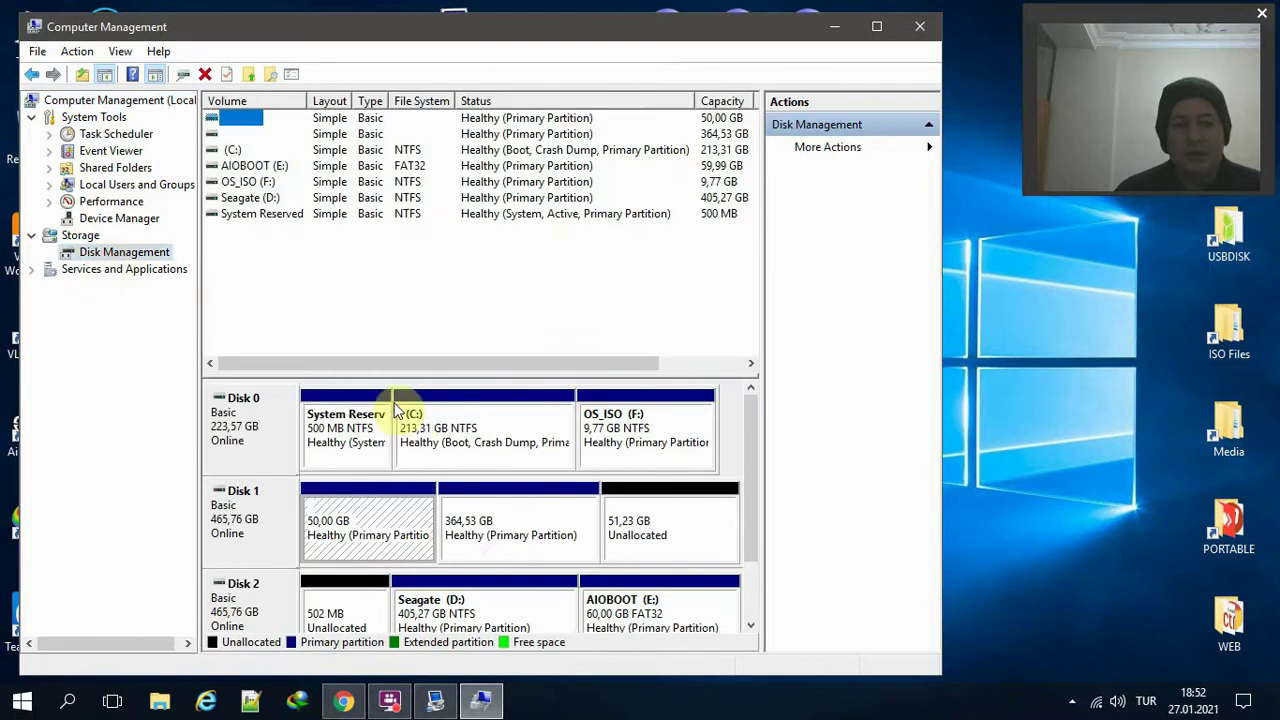
Try shrink amounts of 500 MB and 10000 MB for the C: volume on Disk 0, cancelling without shrinking.
click(497, 423)
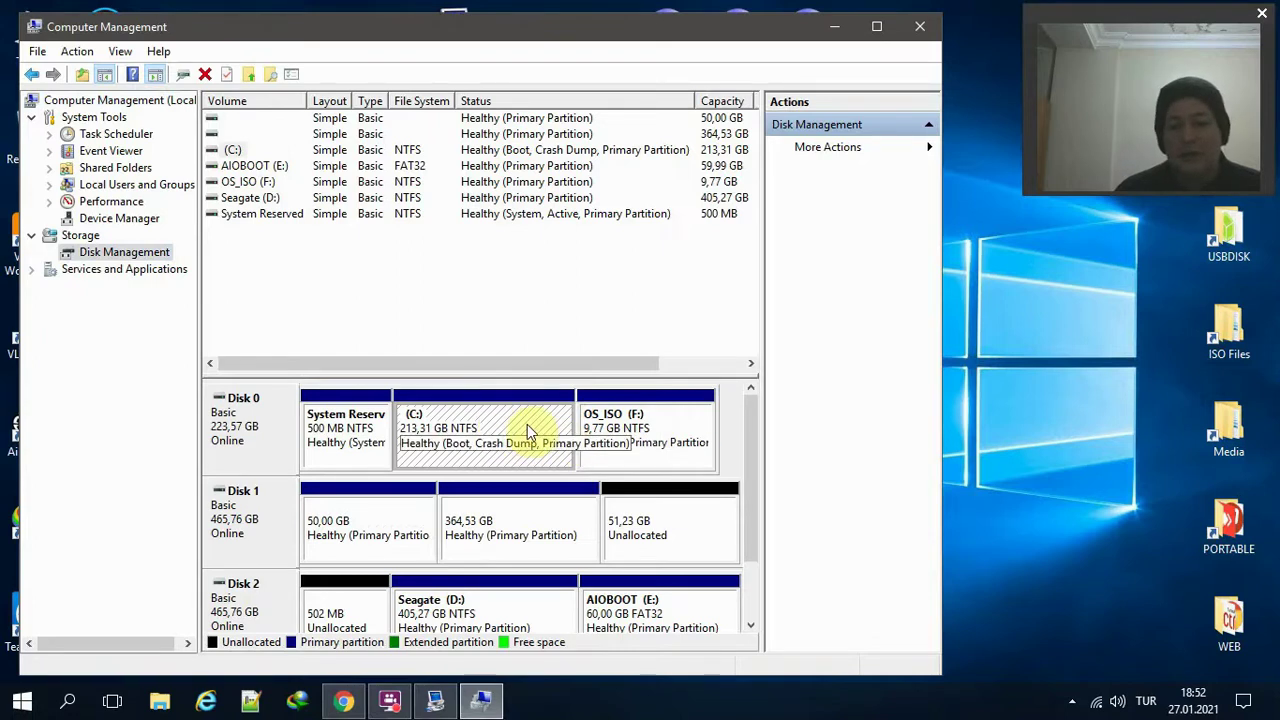
right_click(530, 432)
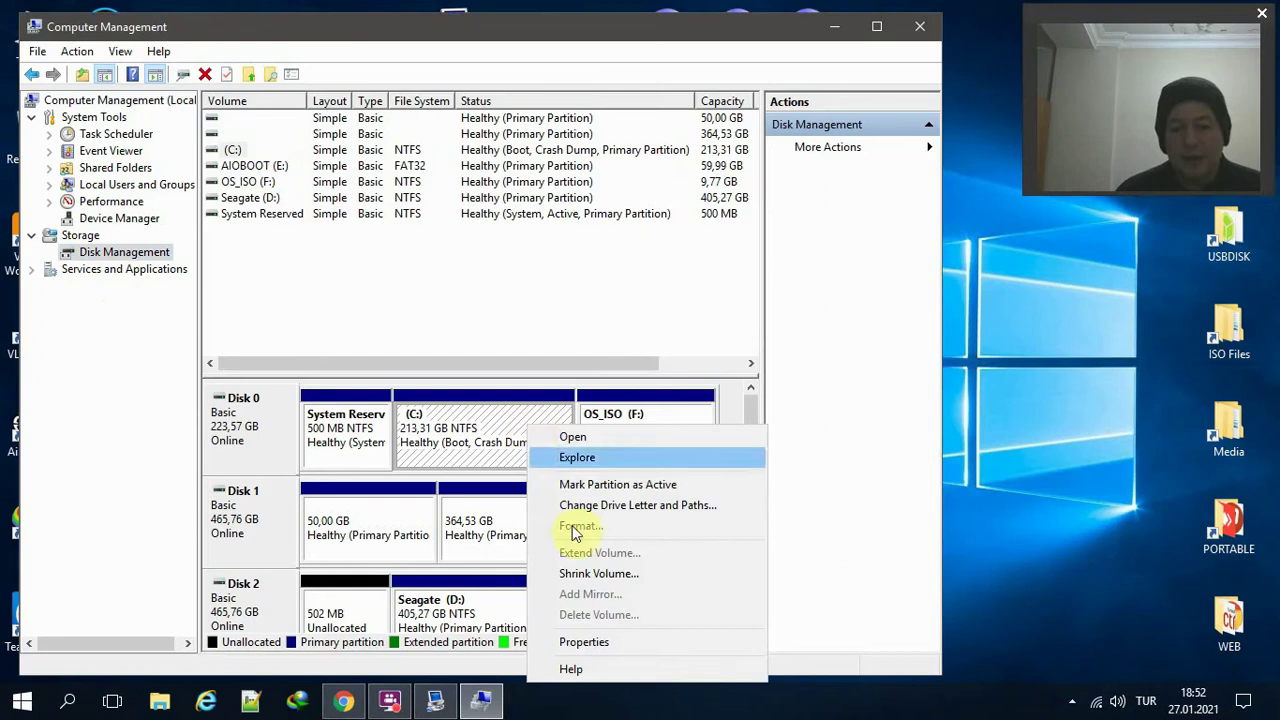
click(577, 574)
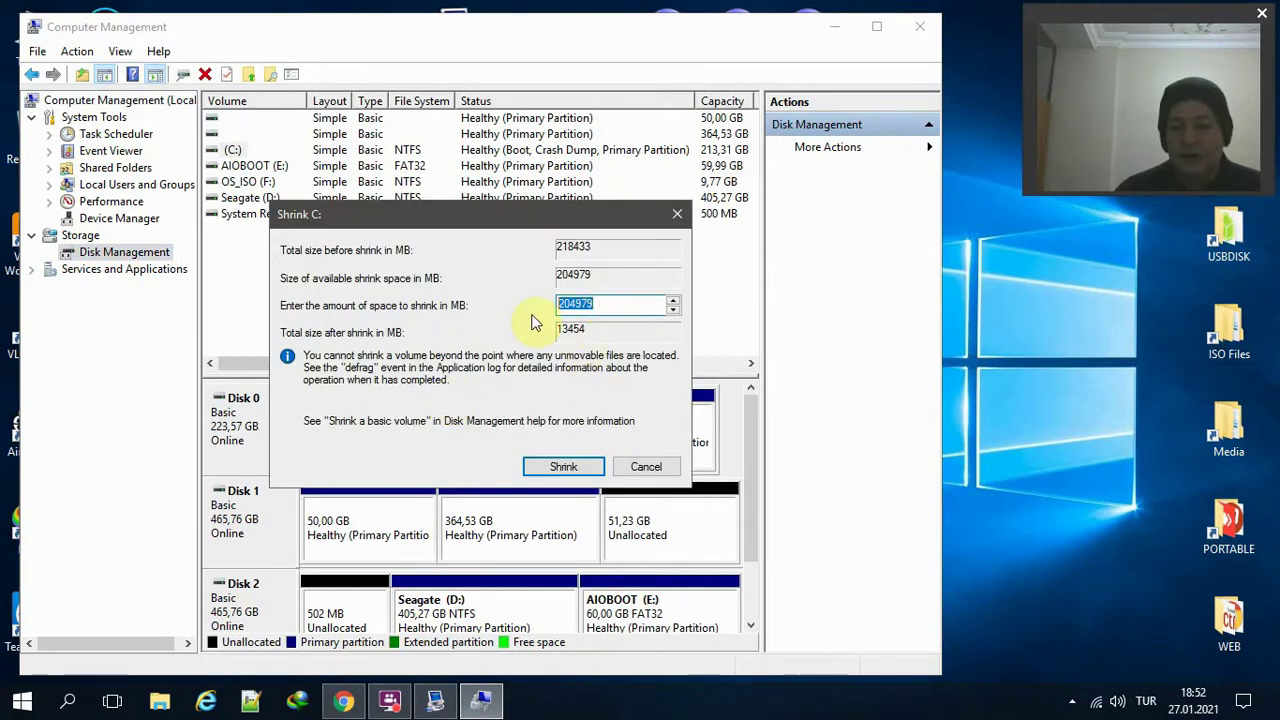
key(BackSpace)
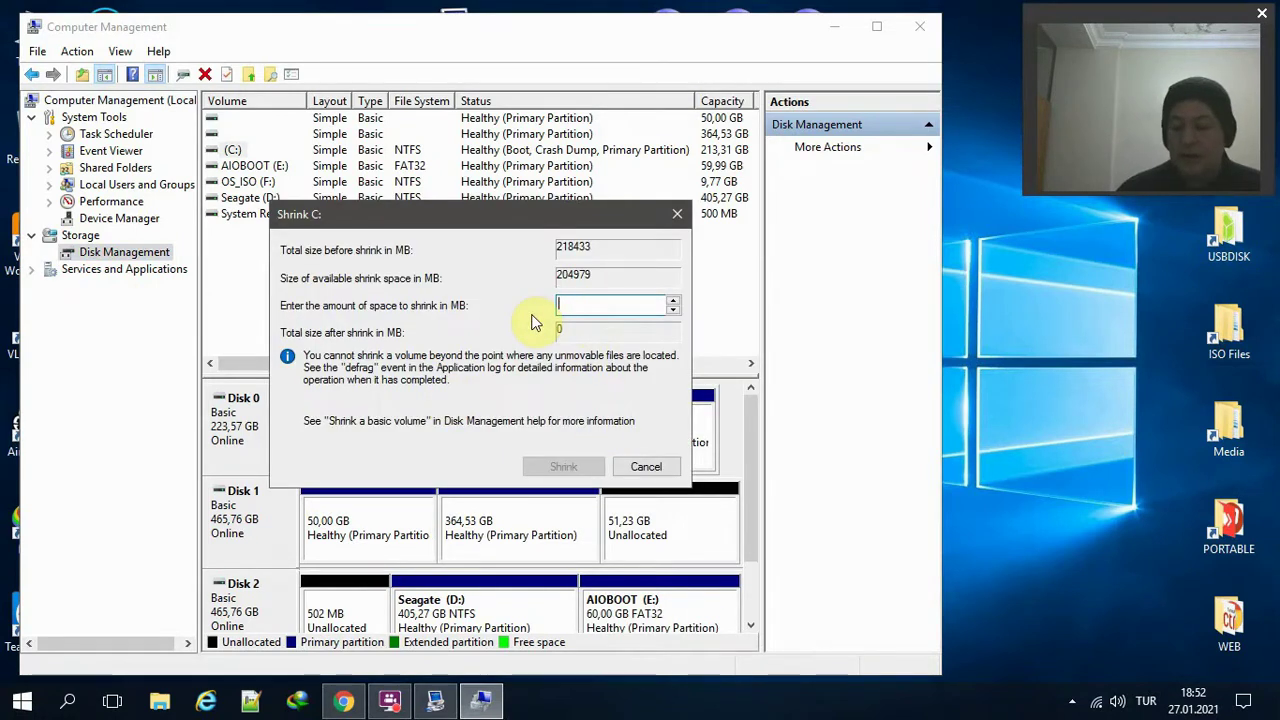
text(500)
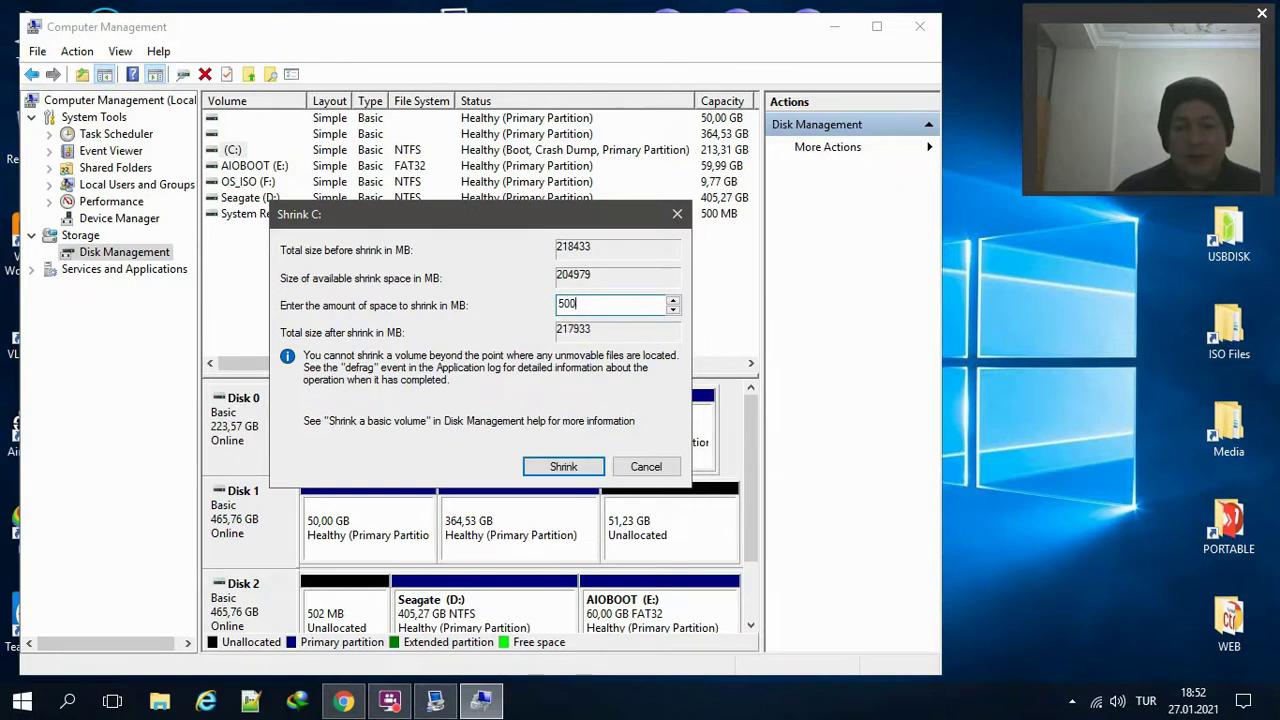
key(BackSpace)
key(BackSpace)
key(BackSpace)
text(10000)
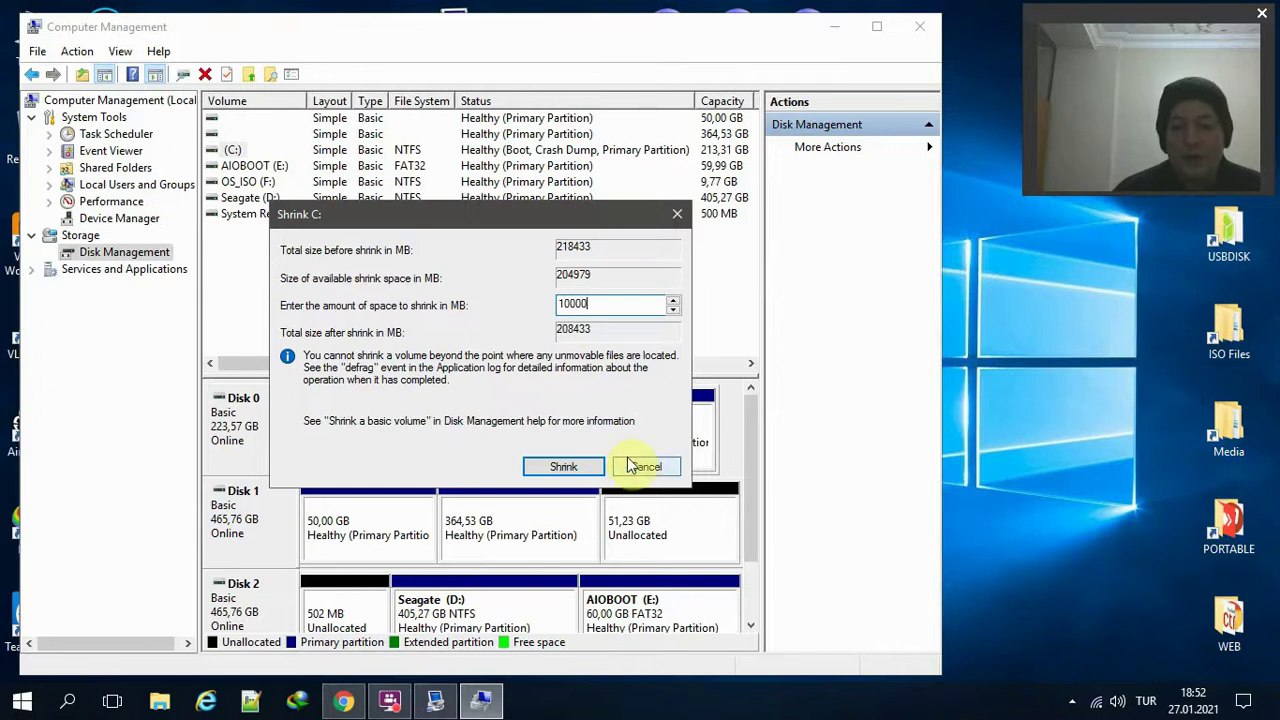
click(638, 464)
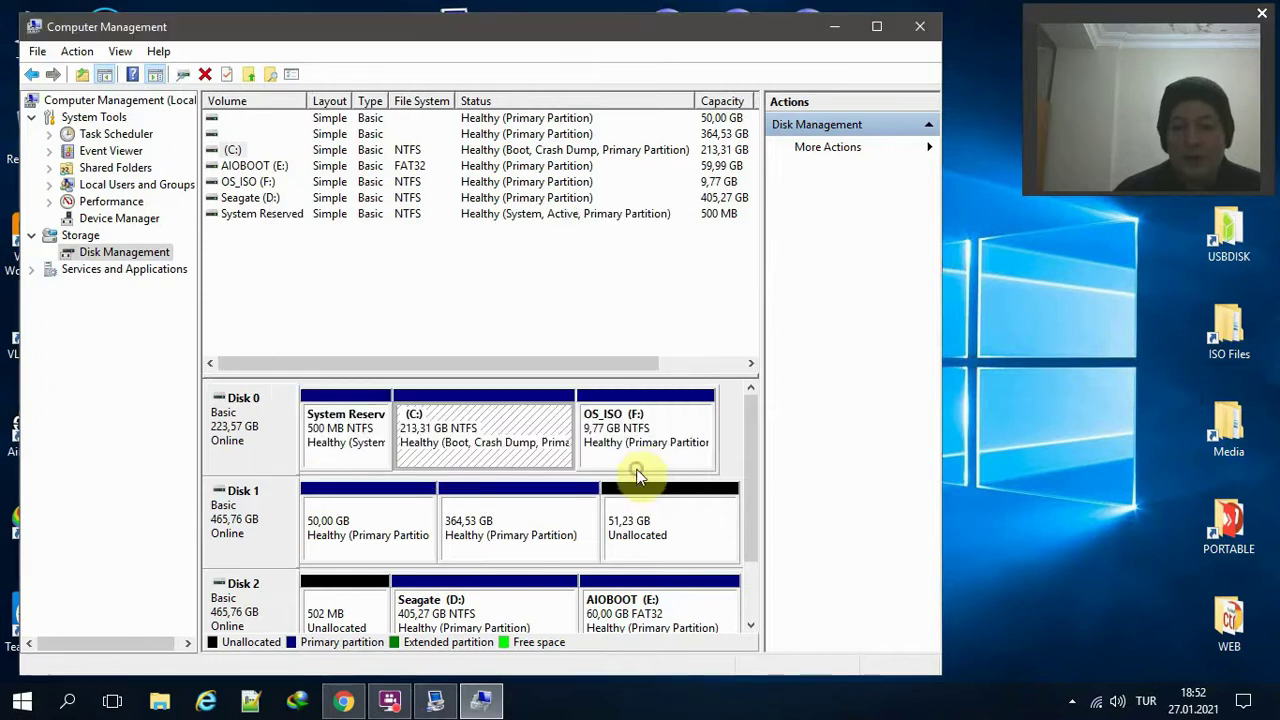
Delete the OS_ISO (F:) volume from Disk 0, accepting the erasure of its data.
click(645, 452)
right_click(645, 452)
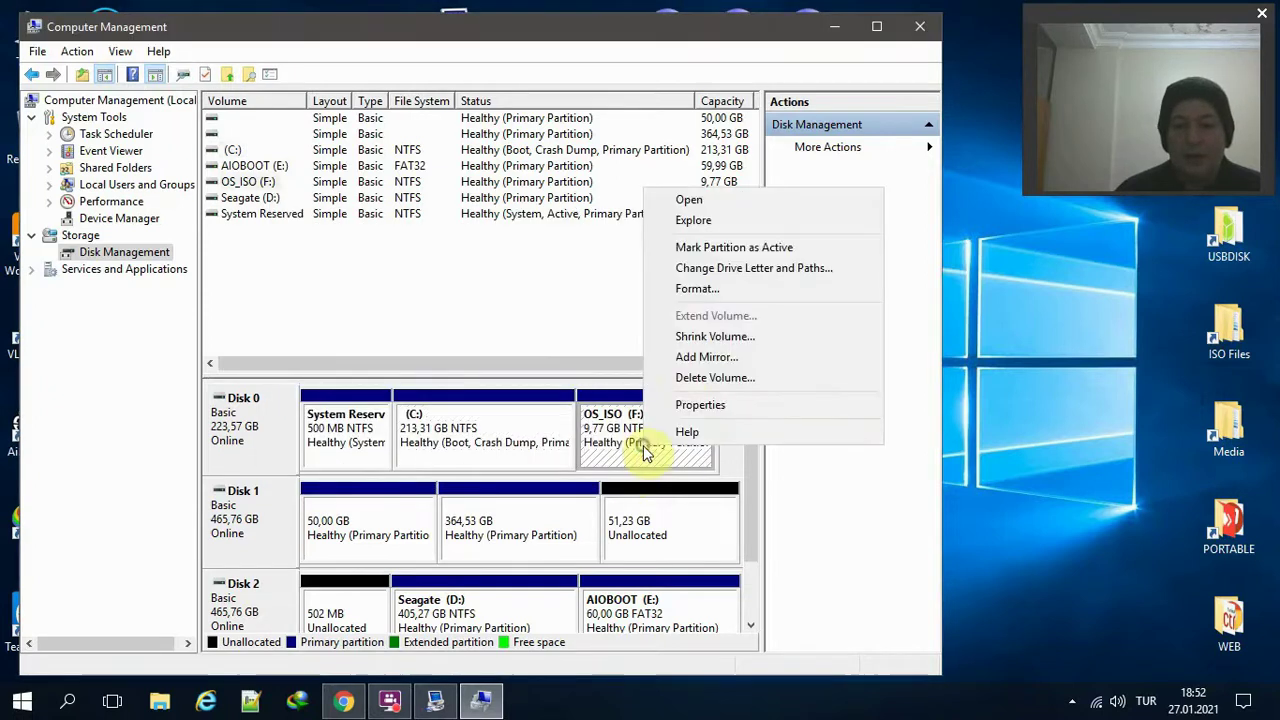
click(685, 378)
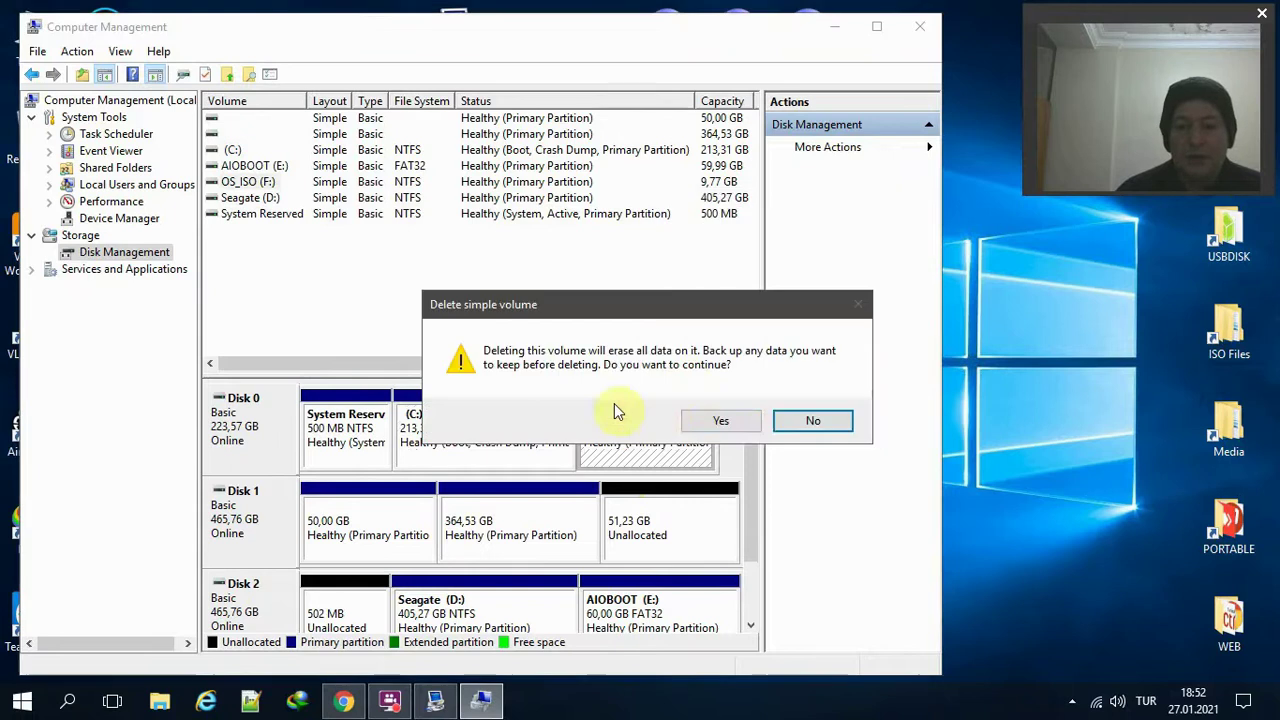
click(745, 427)
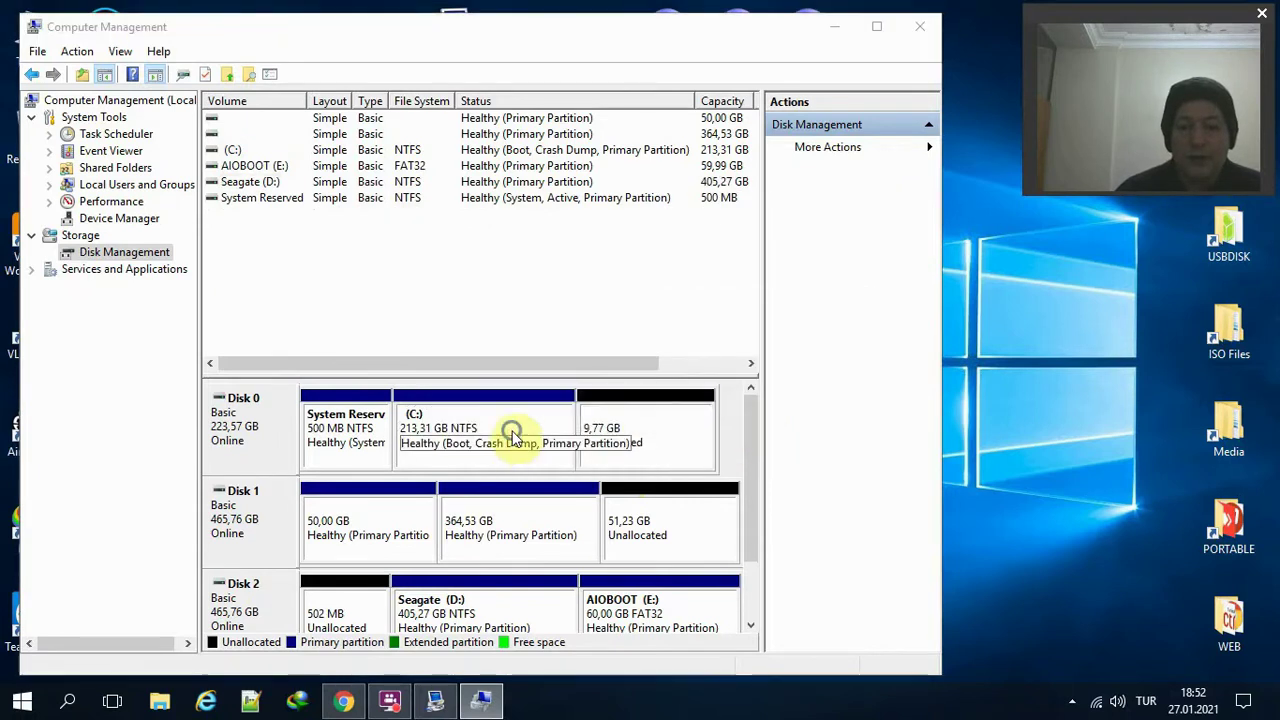
Extend the C: volume with the 10000 MB of unallocated space on Disk 0 and close Computer Management.
right_click(511, 435)
click(555, 298)
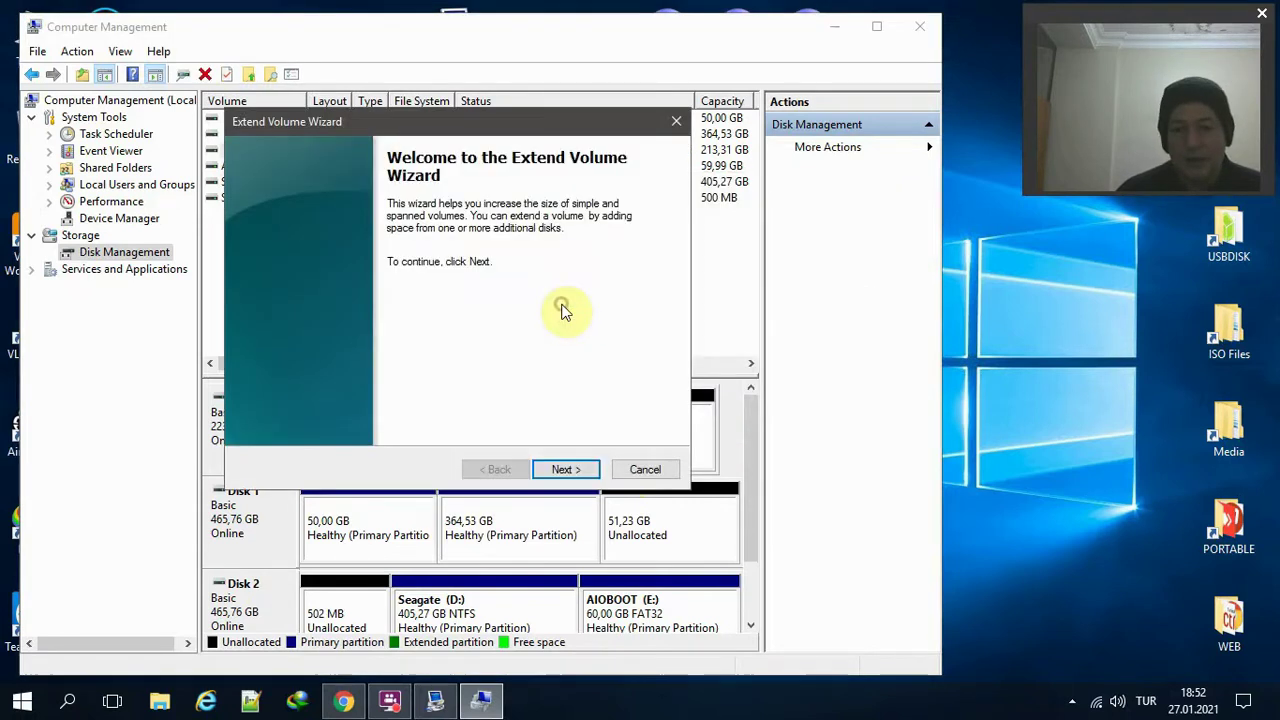
click(553, 469)
click(562, 470)
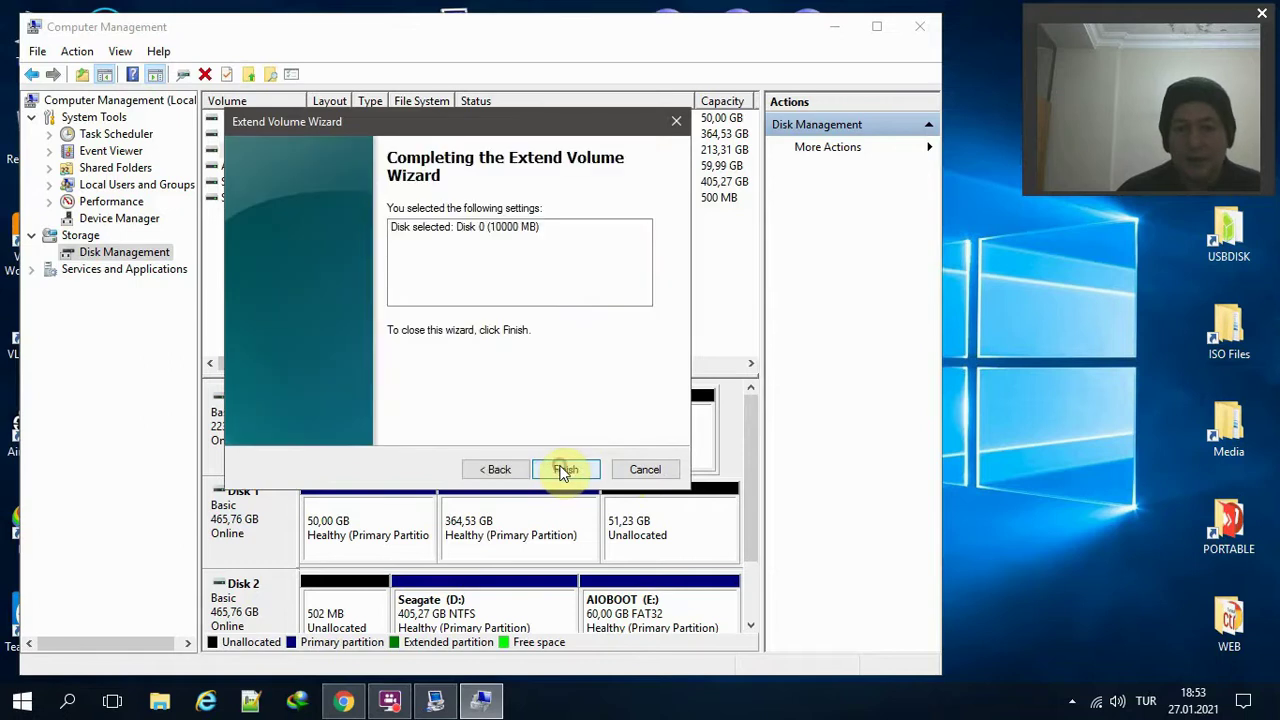
click(566, 467)
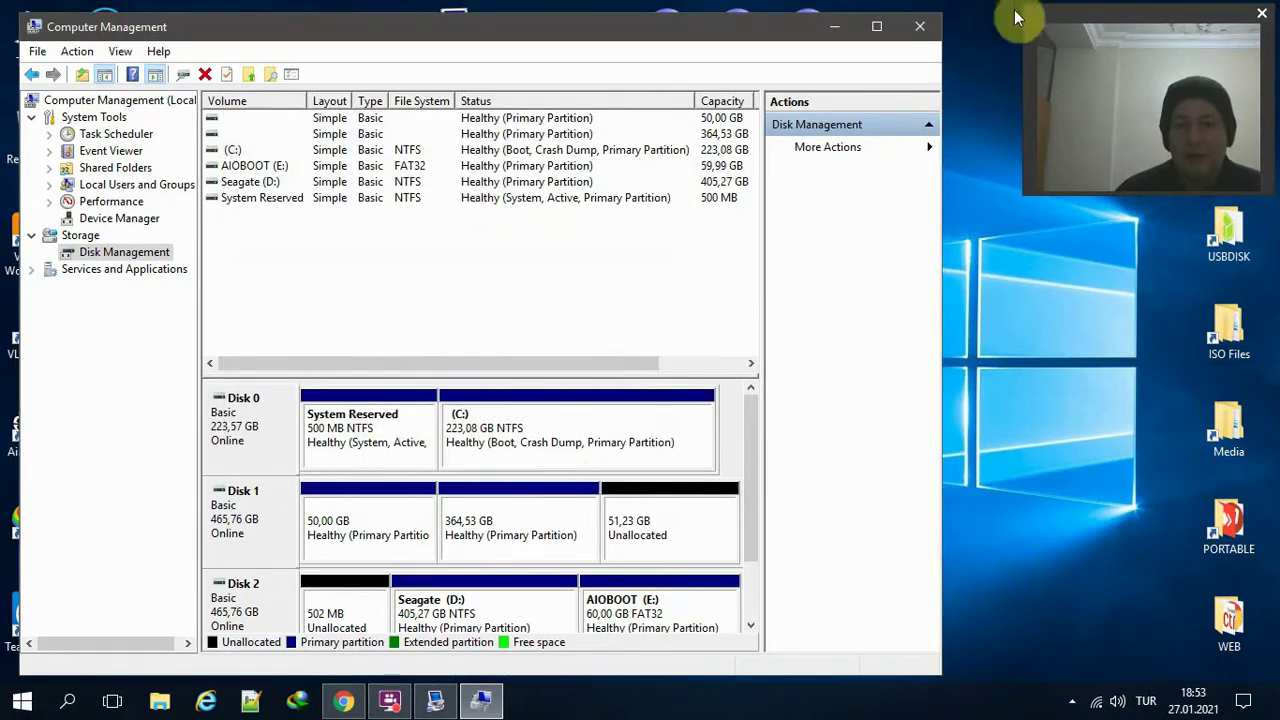
click(933, 27)
Return to EasyBCD and name the new ISO entry "Windows 10".
drag(891, 73, 655, 41)
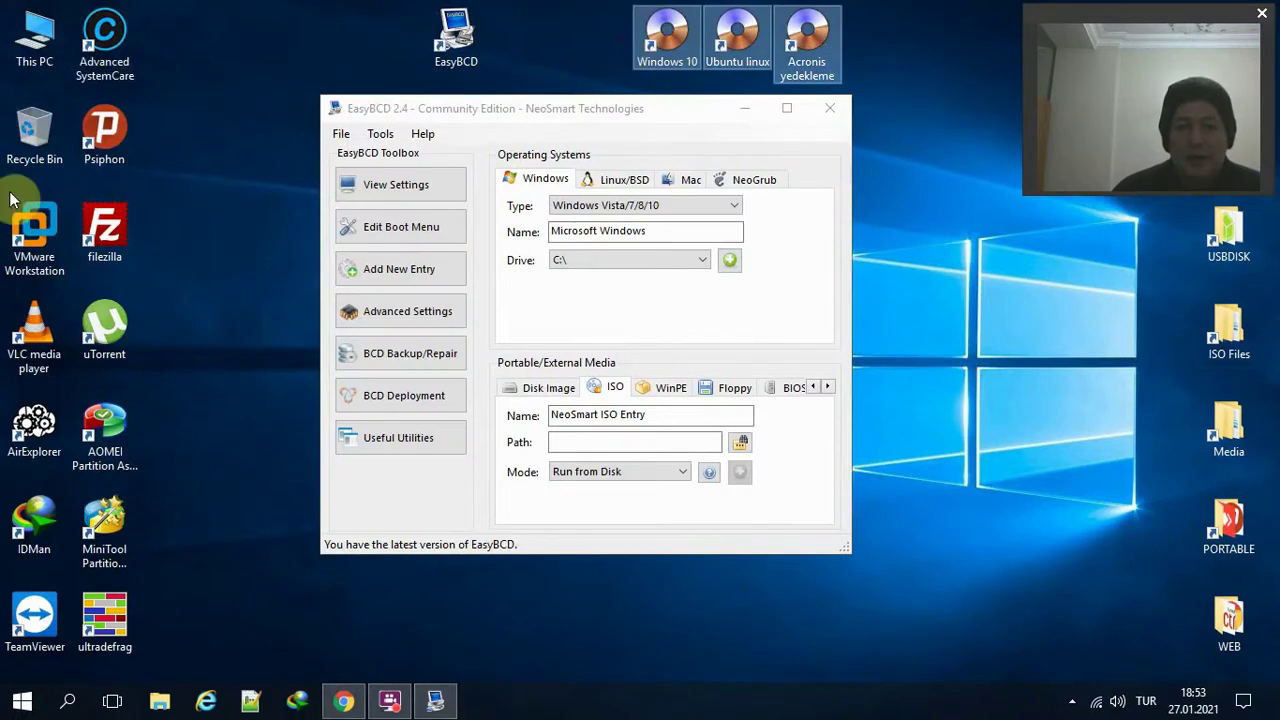
click(610, 104)
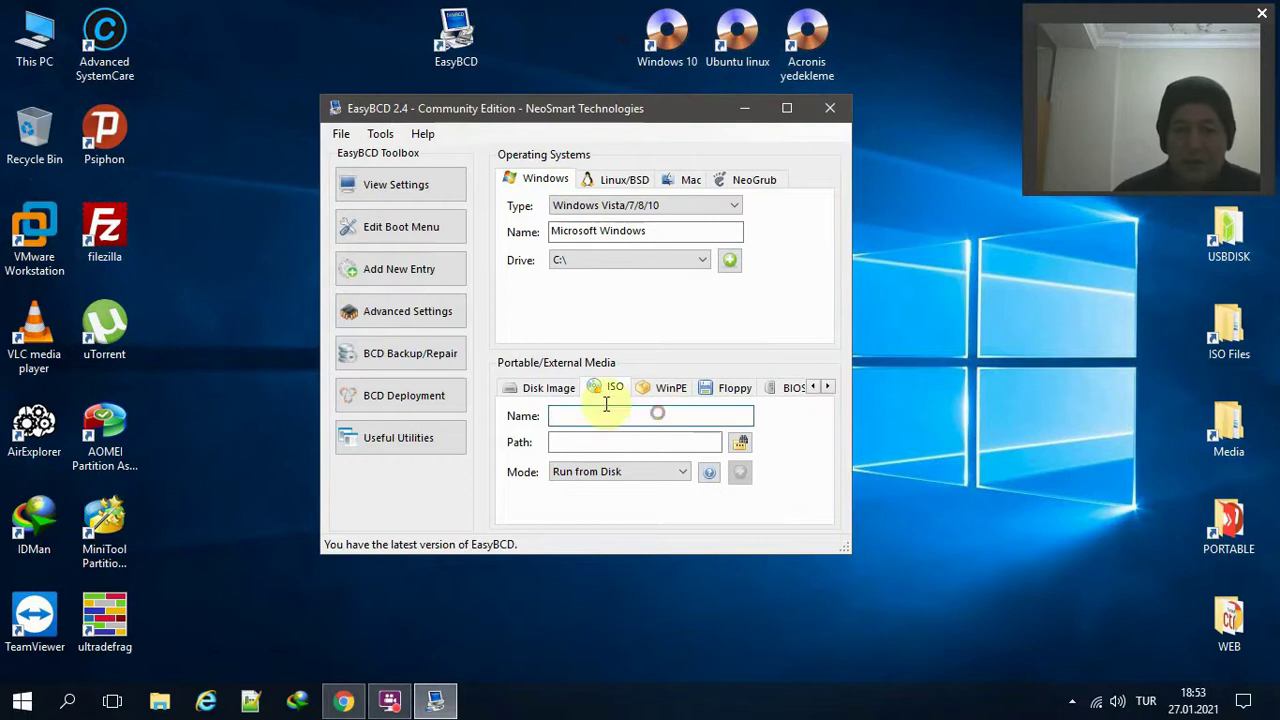
drag(657, 413, 537, 392)
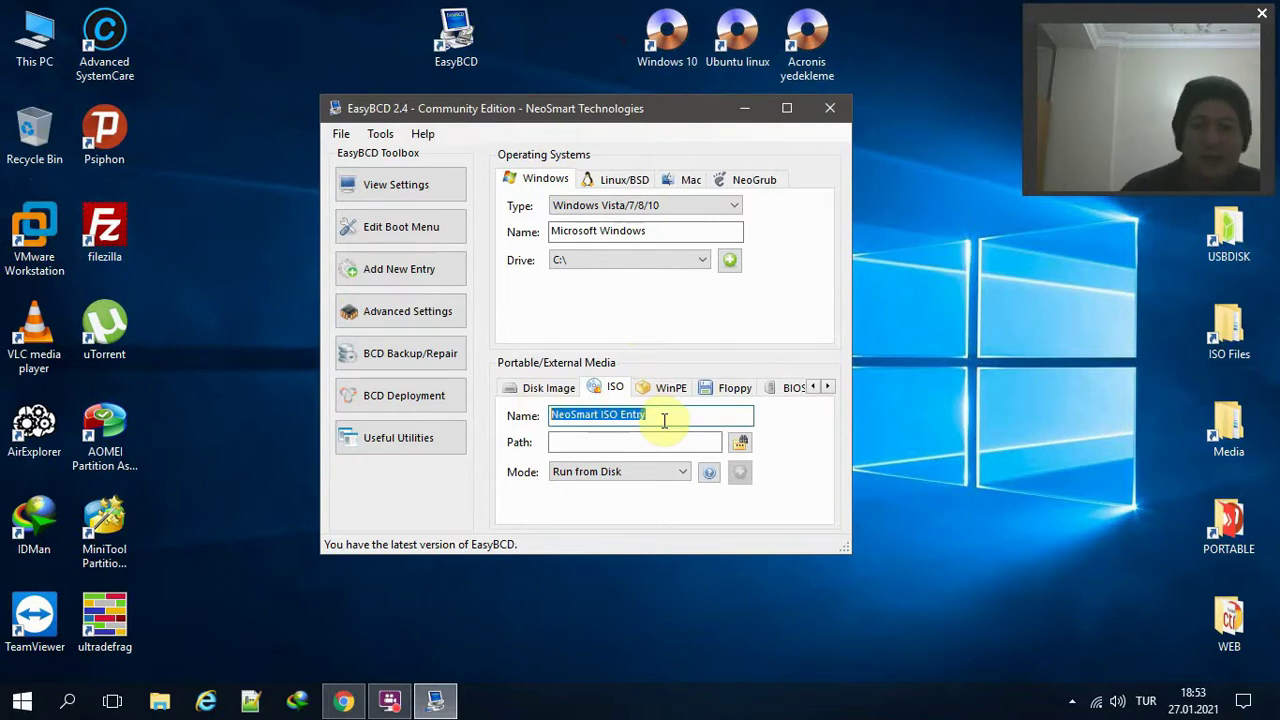
text(Windows 10)
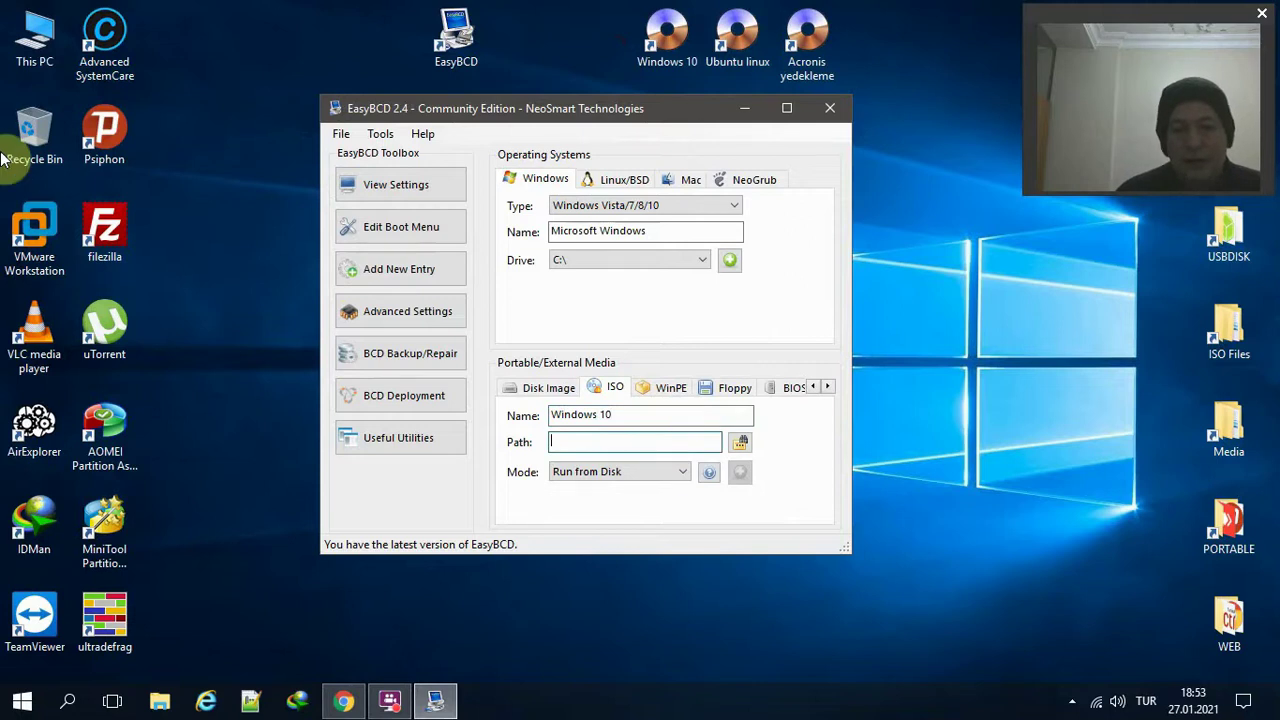
Look at the available drives in This PC, including AIOBOOT (E:), and close the window.
click(42, 58)
double_click(42, 58)
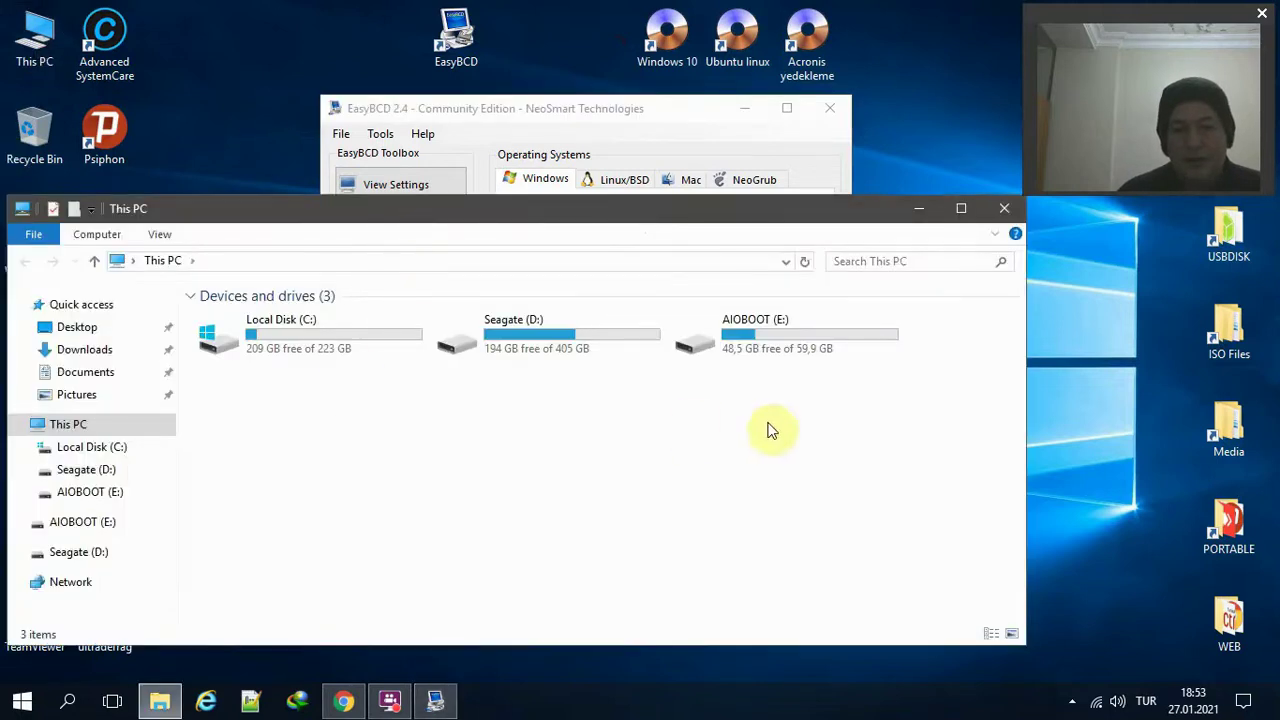
click(777, 343)
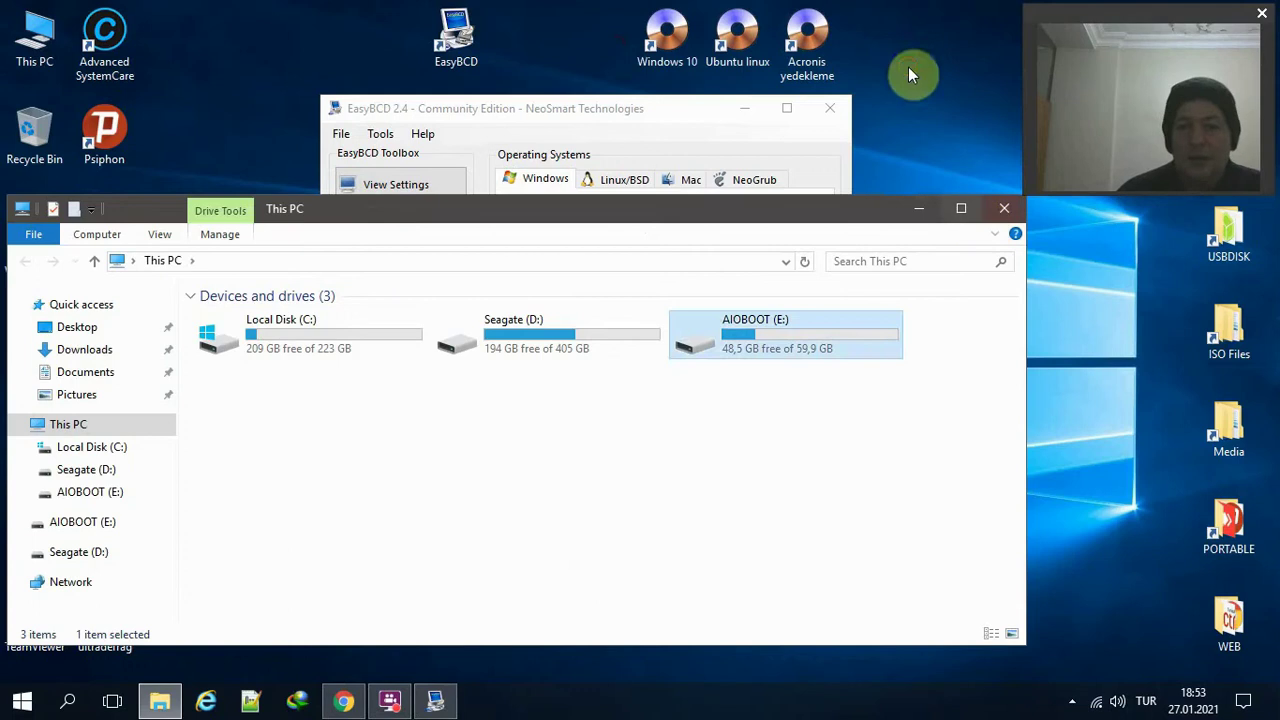
drag(909, 68, 571, 23)
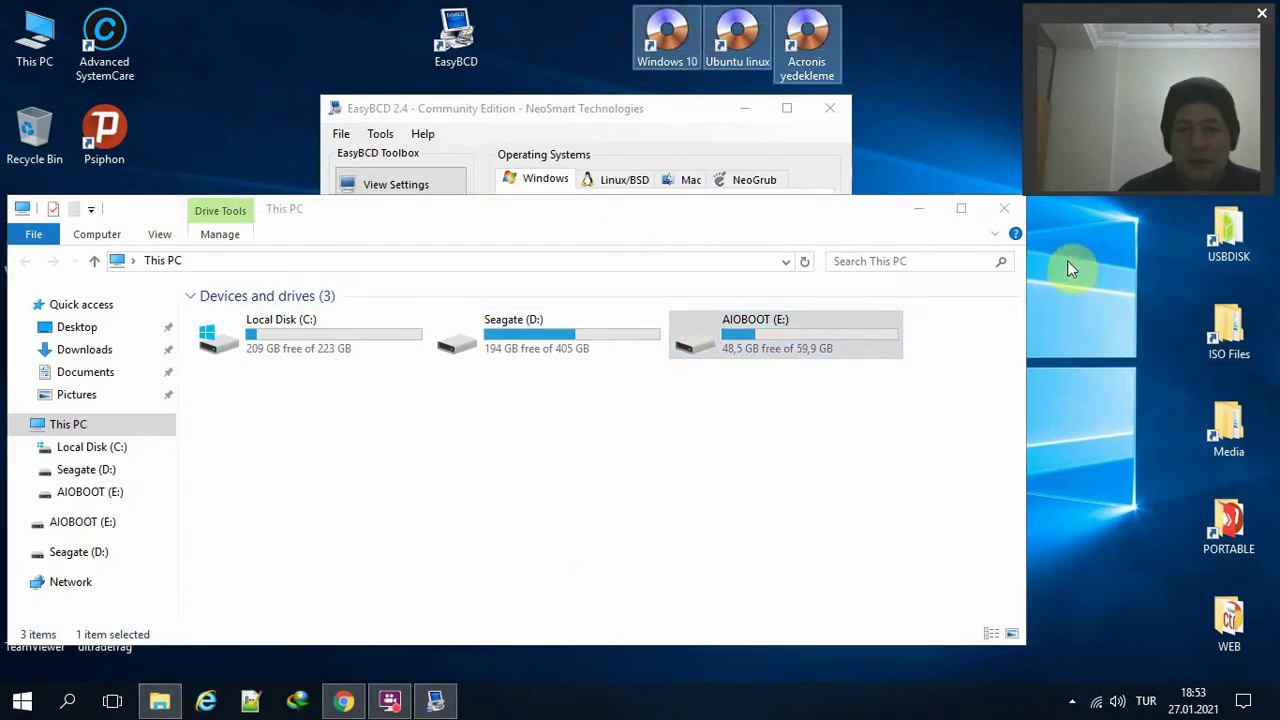
click(1003, 210)
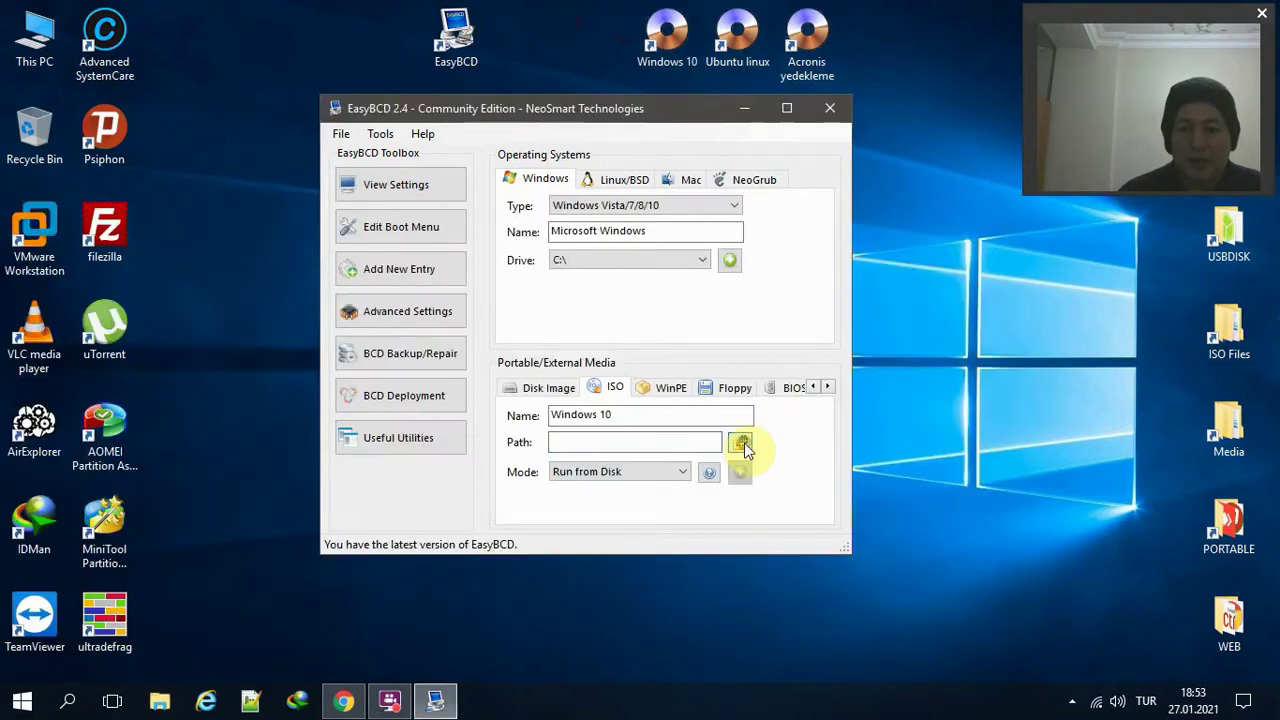
Set the ISO entry's path to the image behind the Windows 10 shortcut on the Desktop.
click(742, 443)
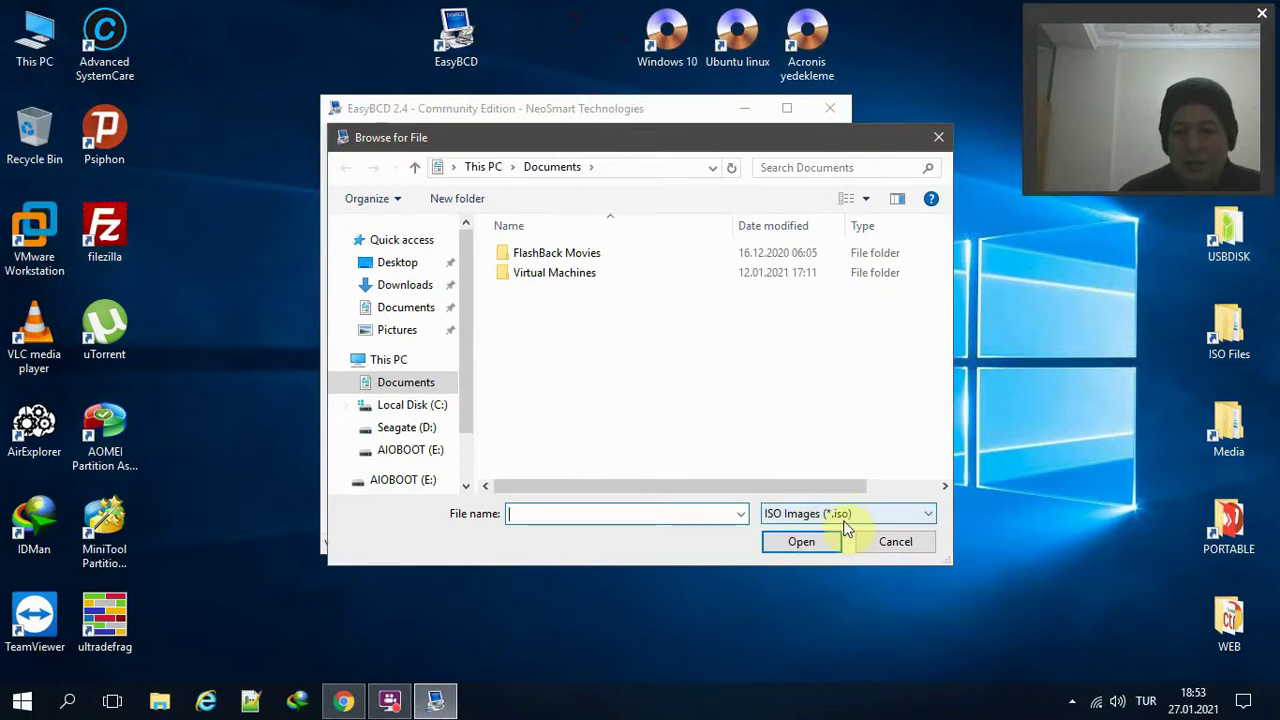
click(430, 430)
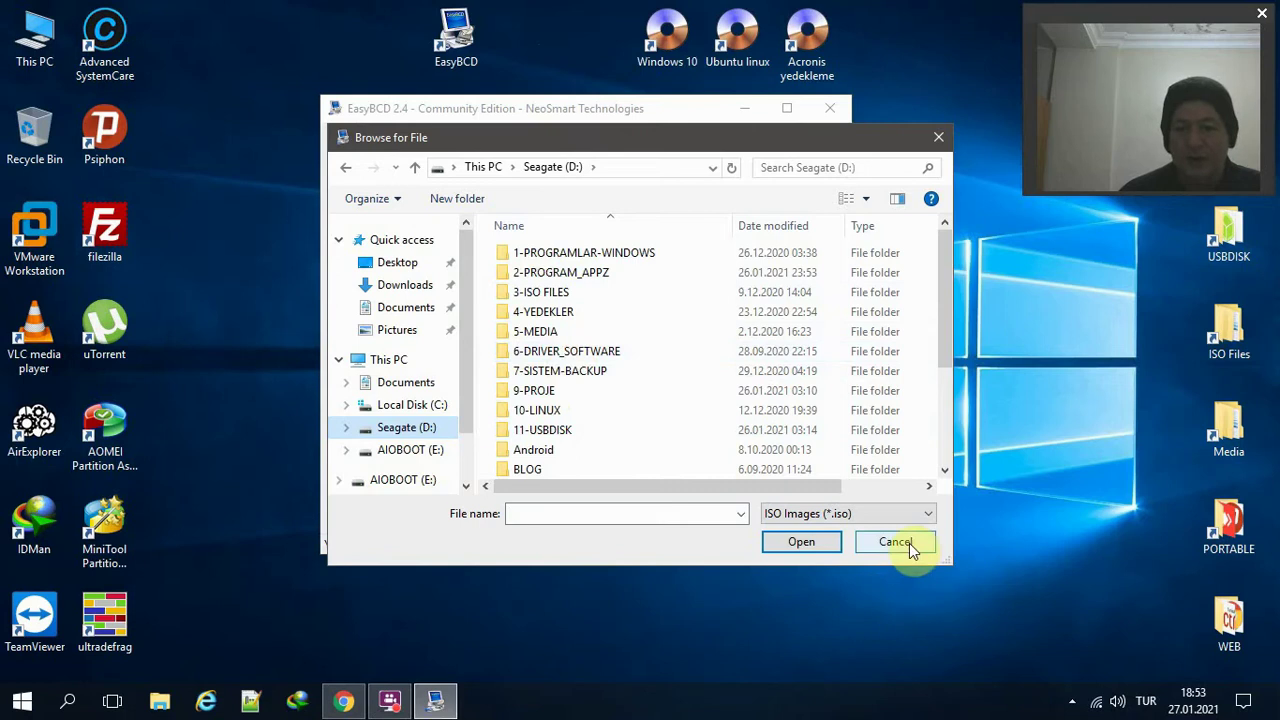
click(385, 264)
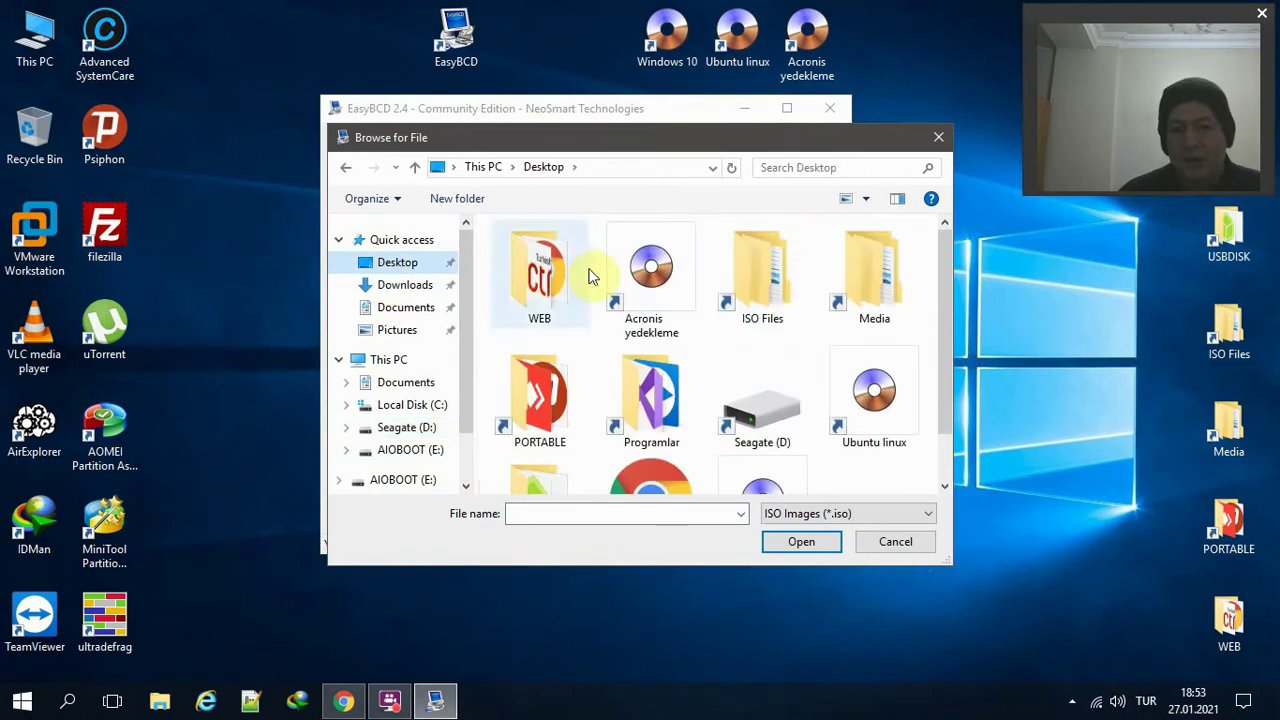
drag(940, 264, 948, 337)
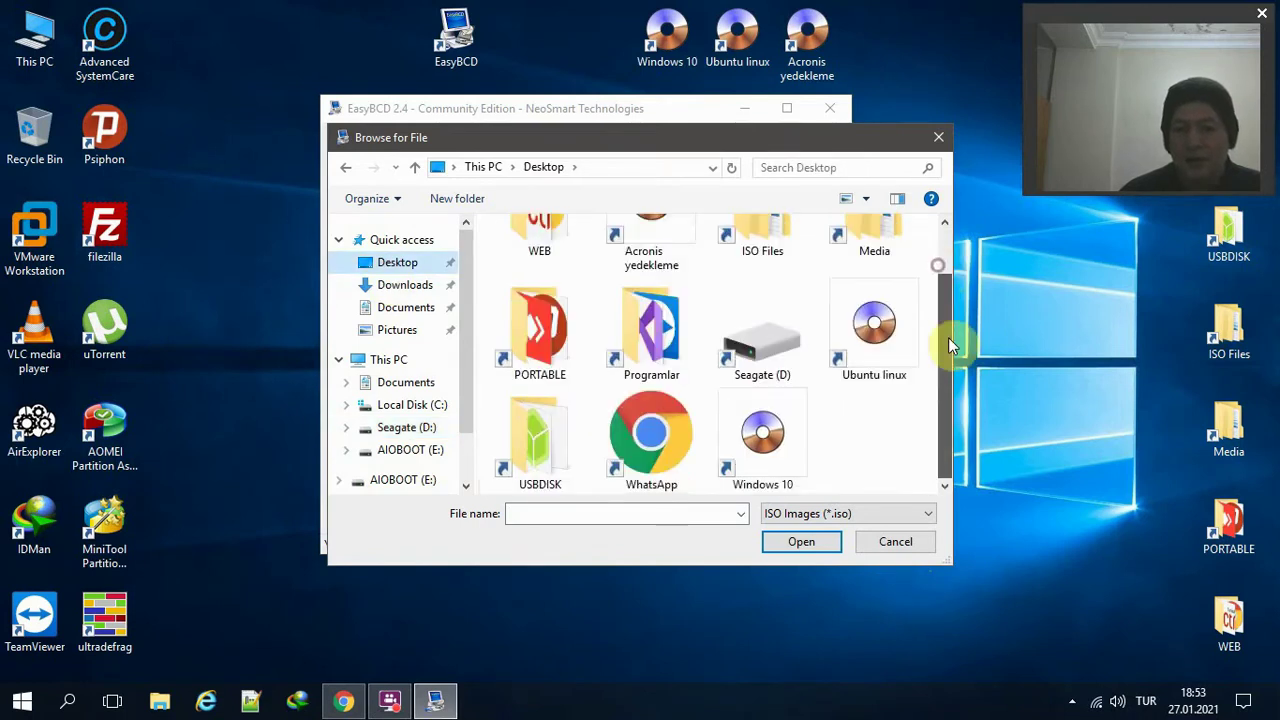
click(757, 440)
click(779, 542)
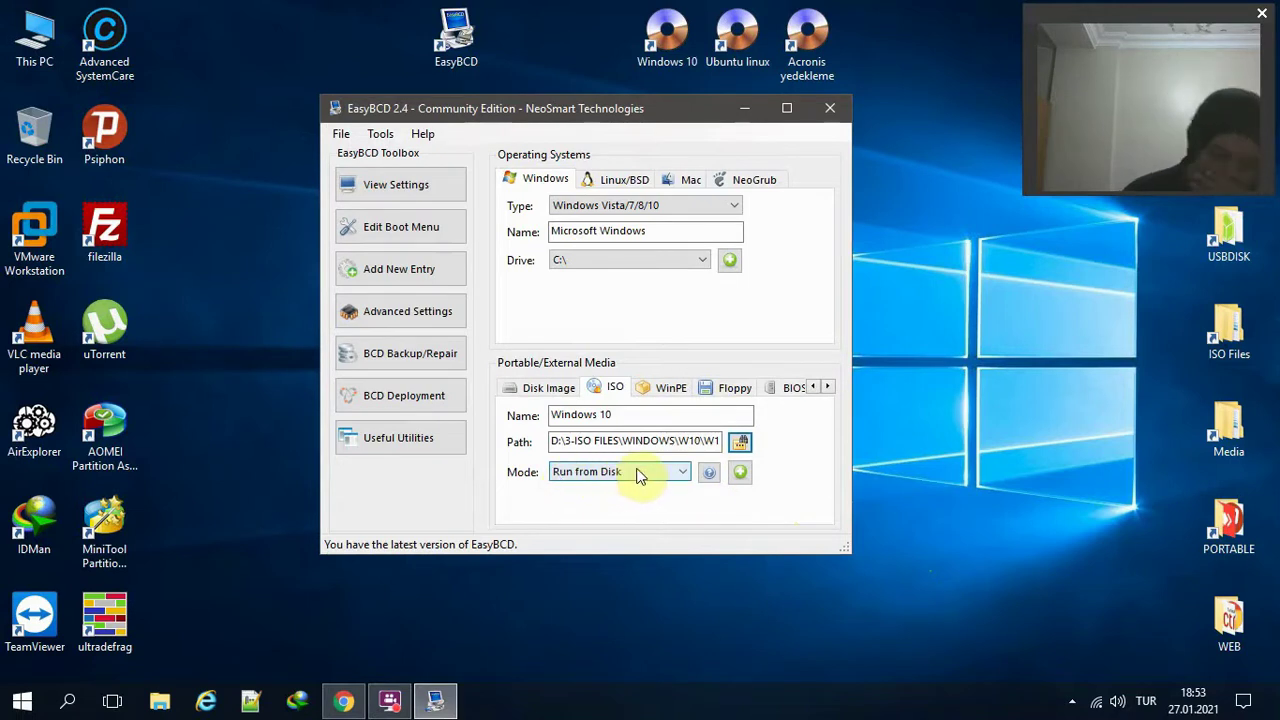
Check the existing boot menu entries and rename the new ISO entry "Windows 10 Kurulum".
click(445, 232)
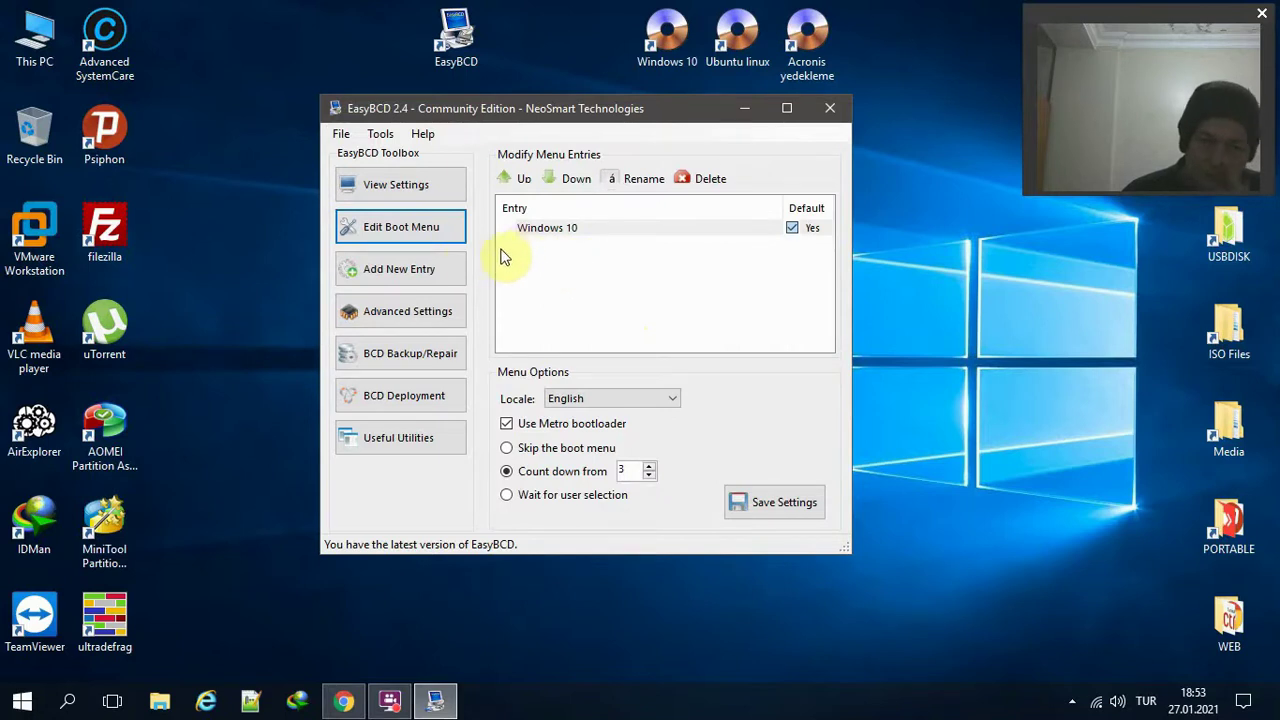
click(440, 271)
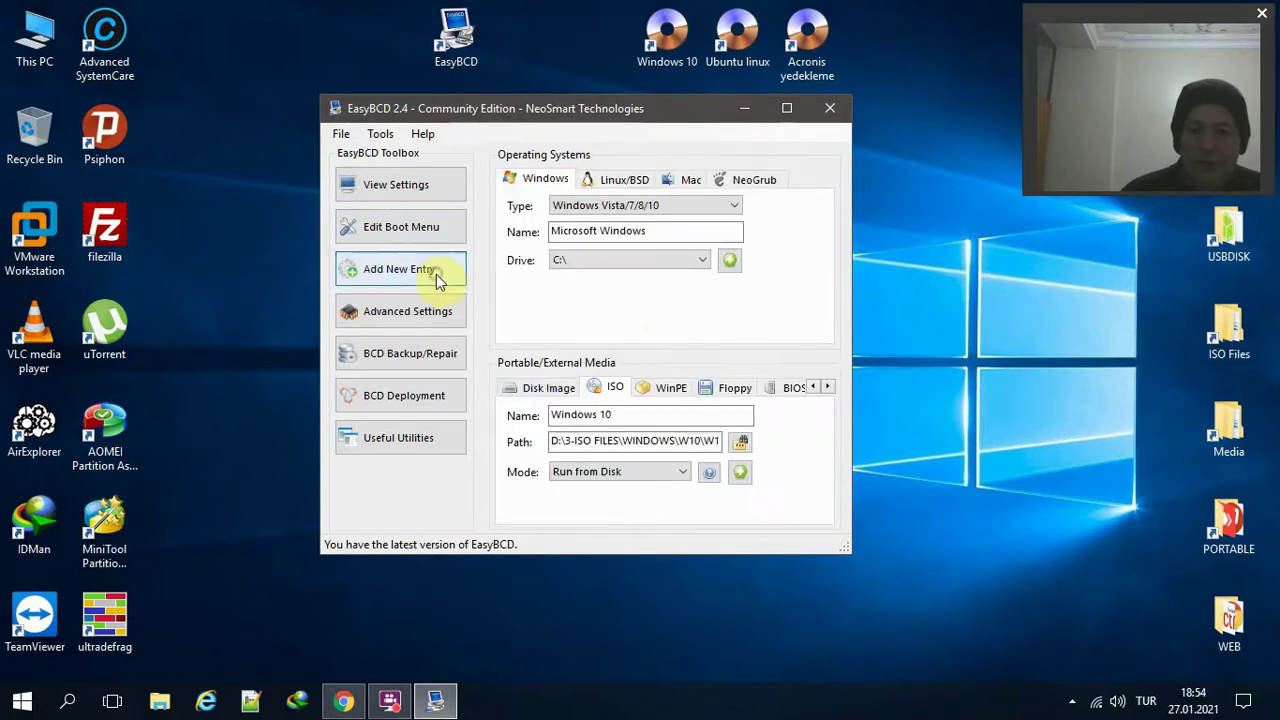
click(620, 415)
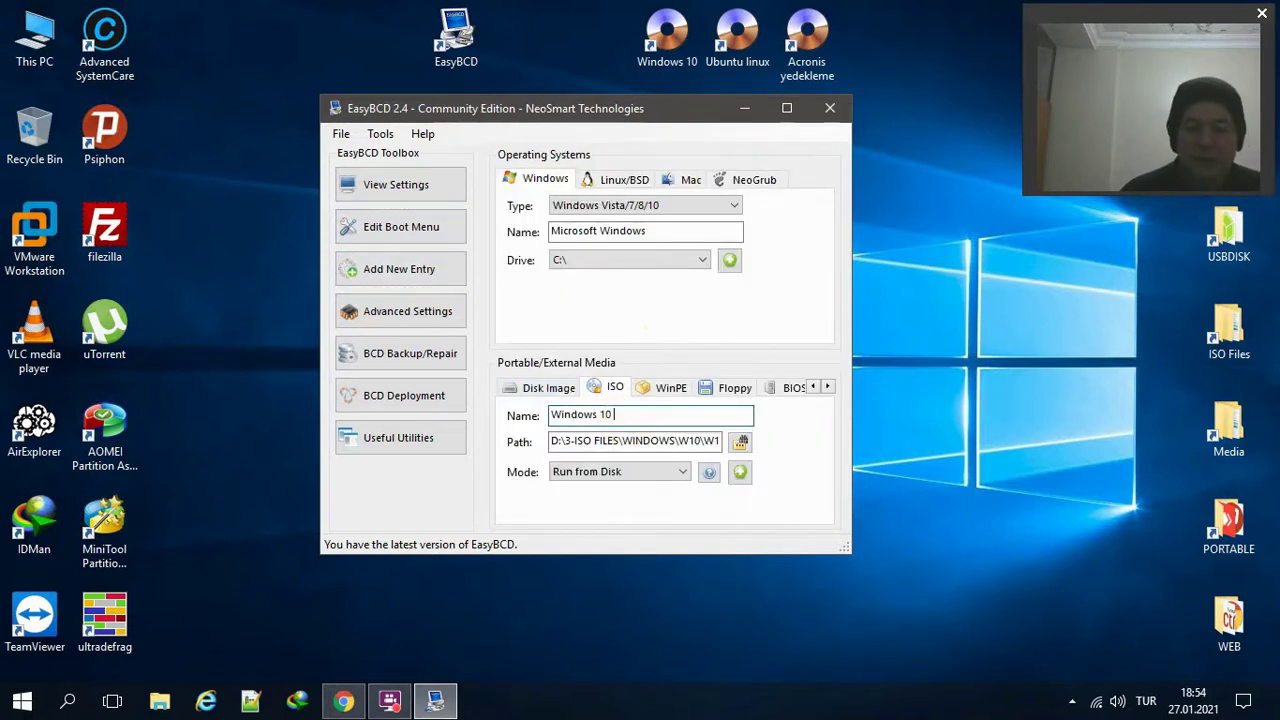
text(Kurulum)
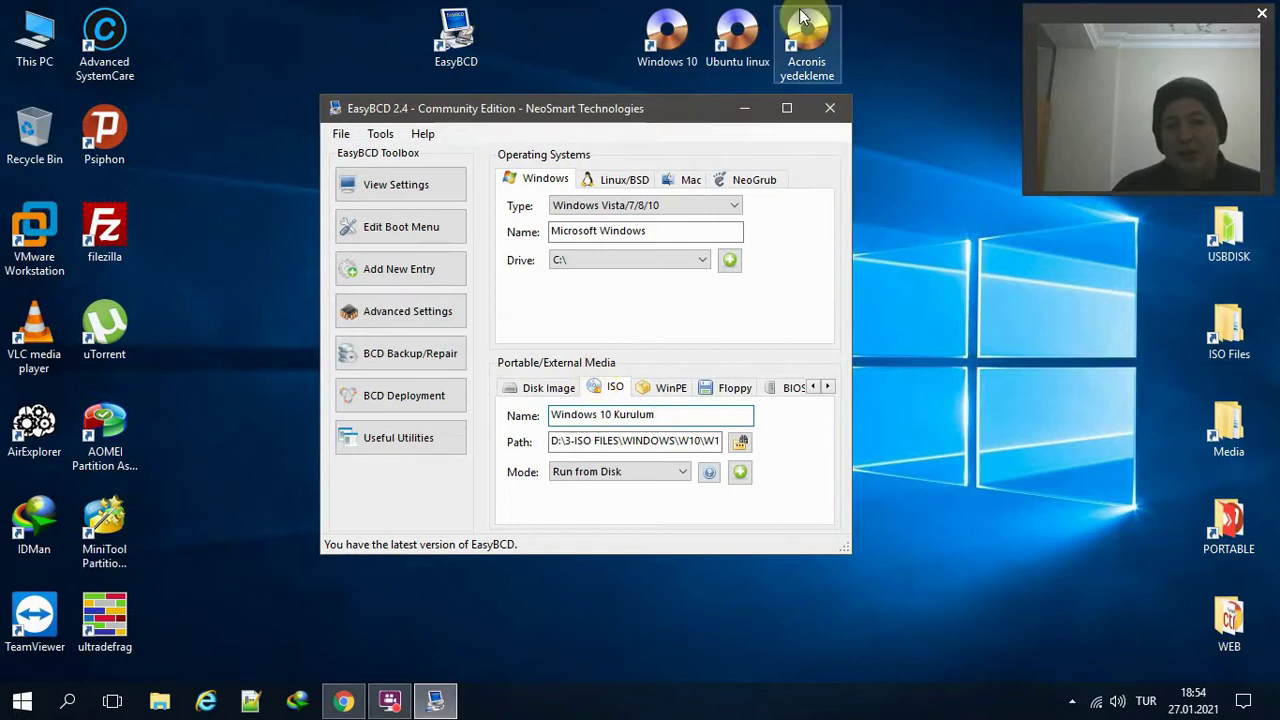
click(836, 62)
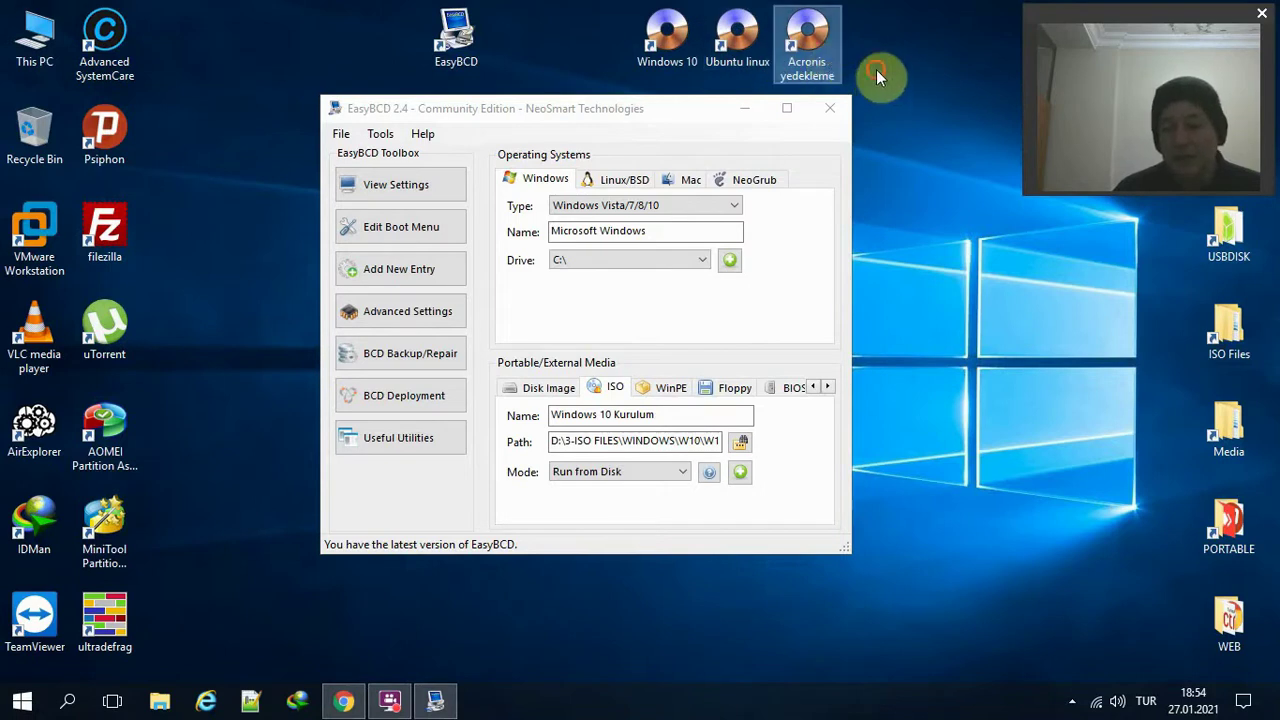
drag(876, 69, 757, 52)
click(757, 52)
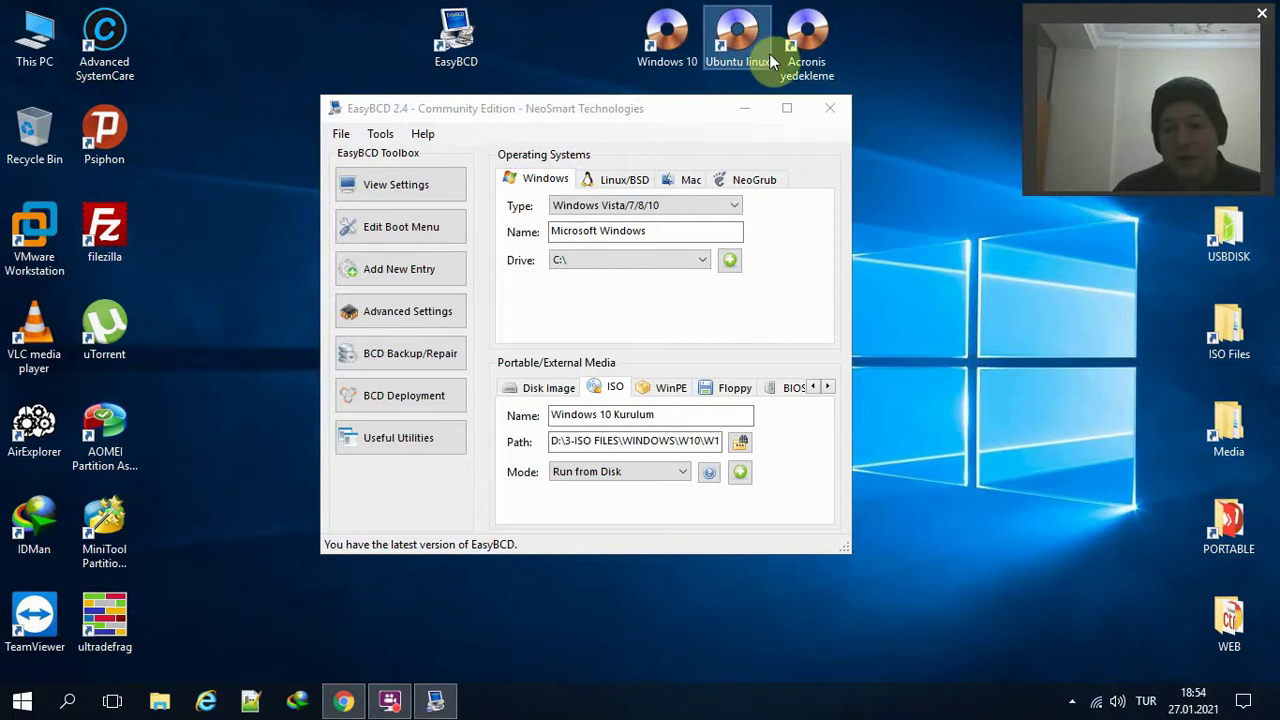
click(819, 48)
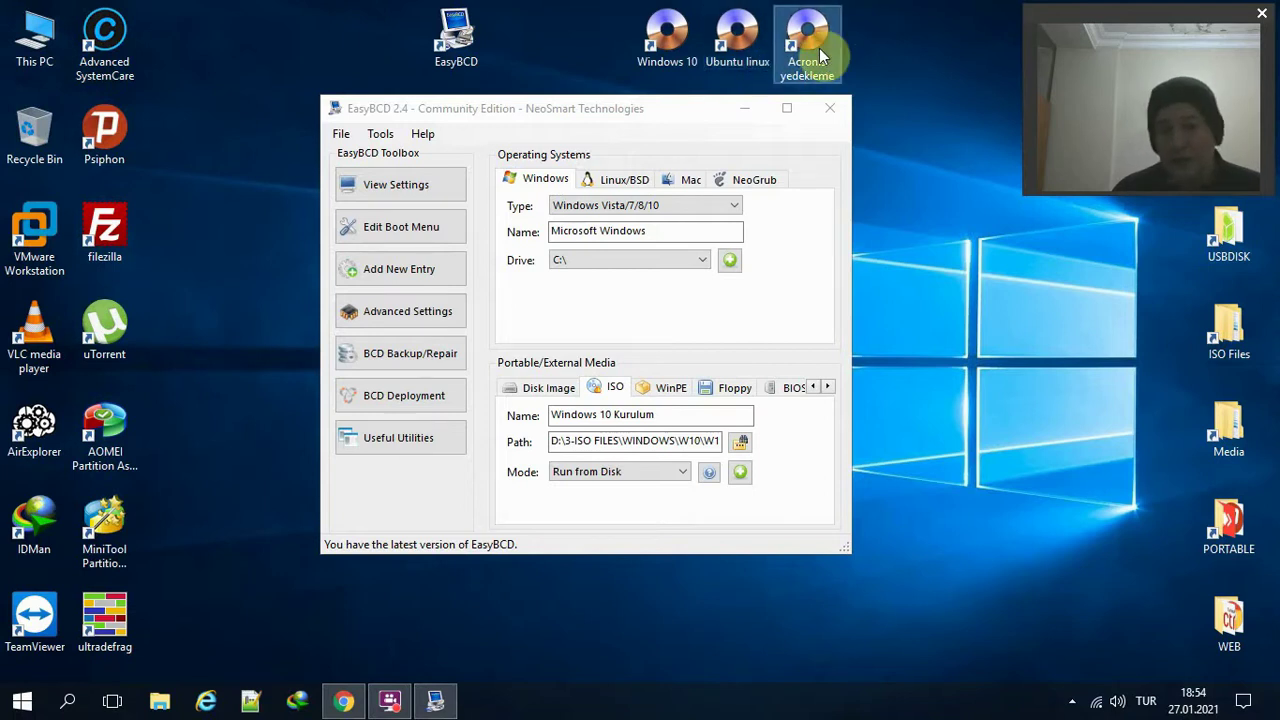
Compare the Windows and Linux/BSD operating system entry settings, leaving Linux/BSD shown.
click(637, 180)
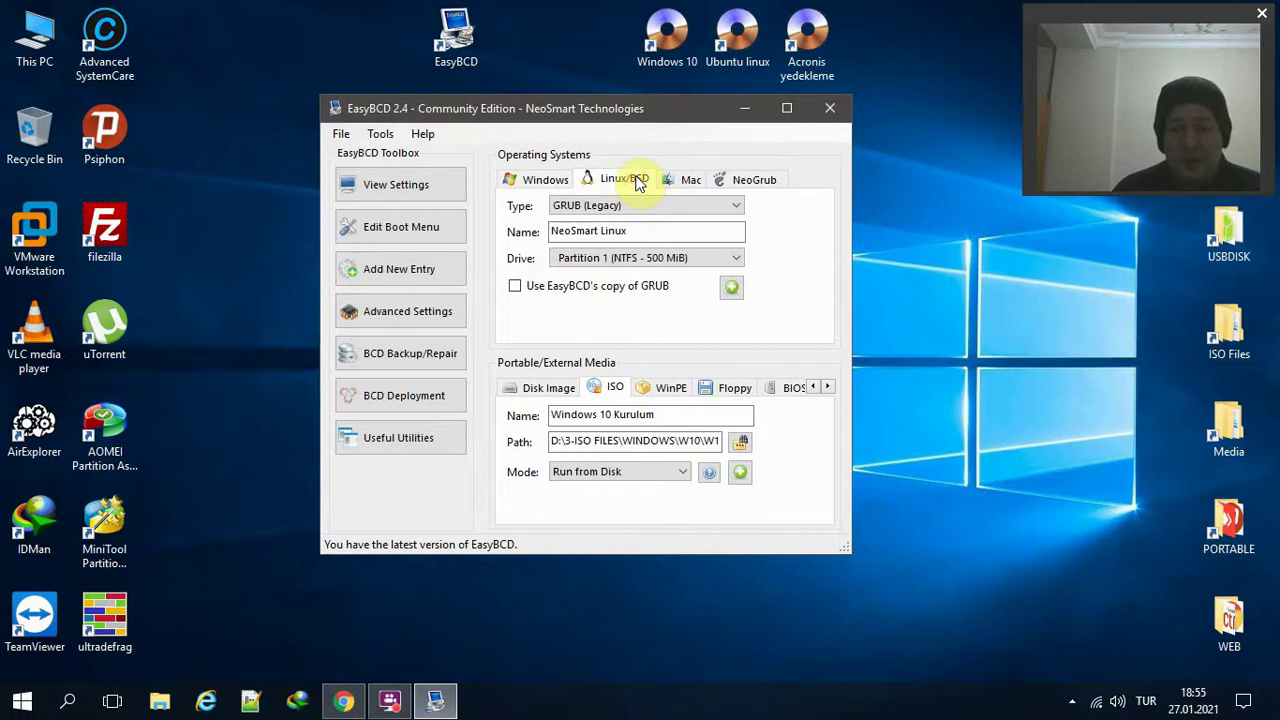
click(540, 180)
click(617, 180)
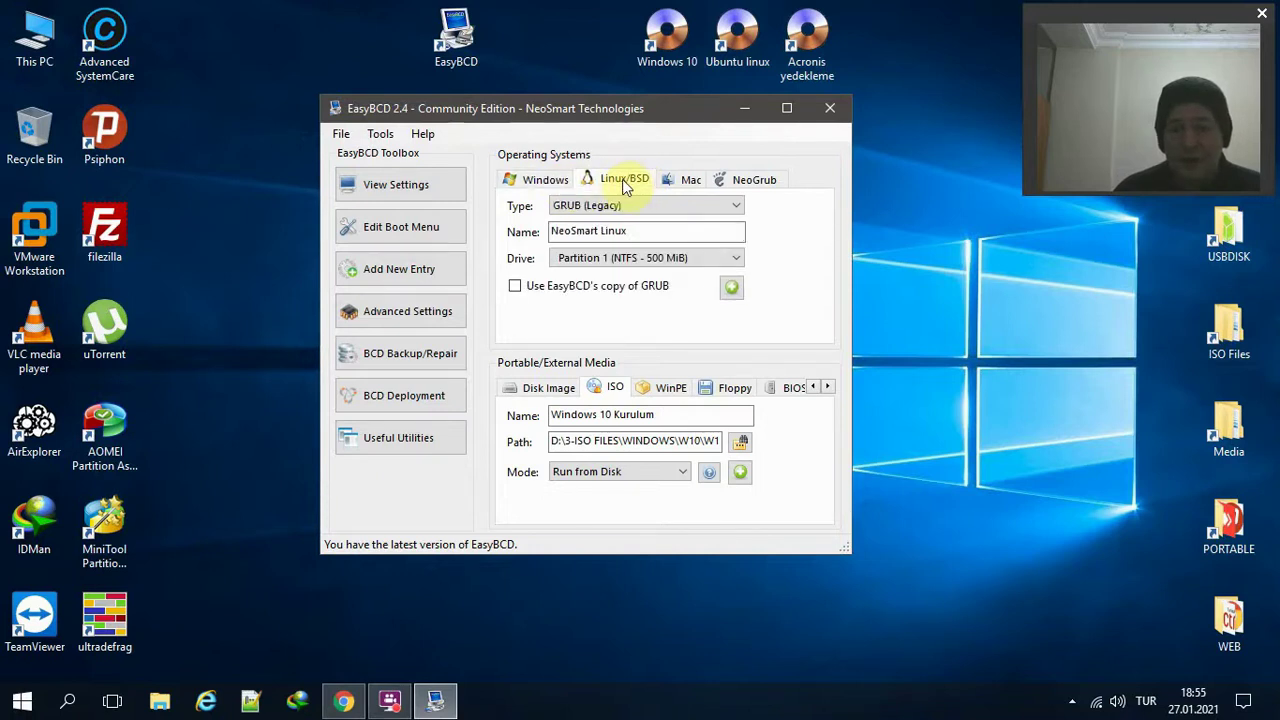
Rename the ISO entry "Linux kurulumu".
drag(683, 413, 516, 428)
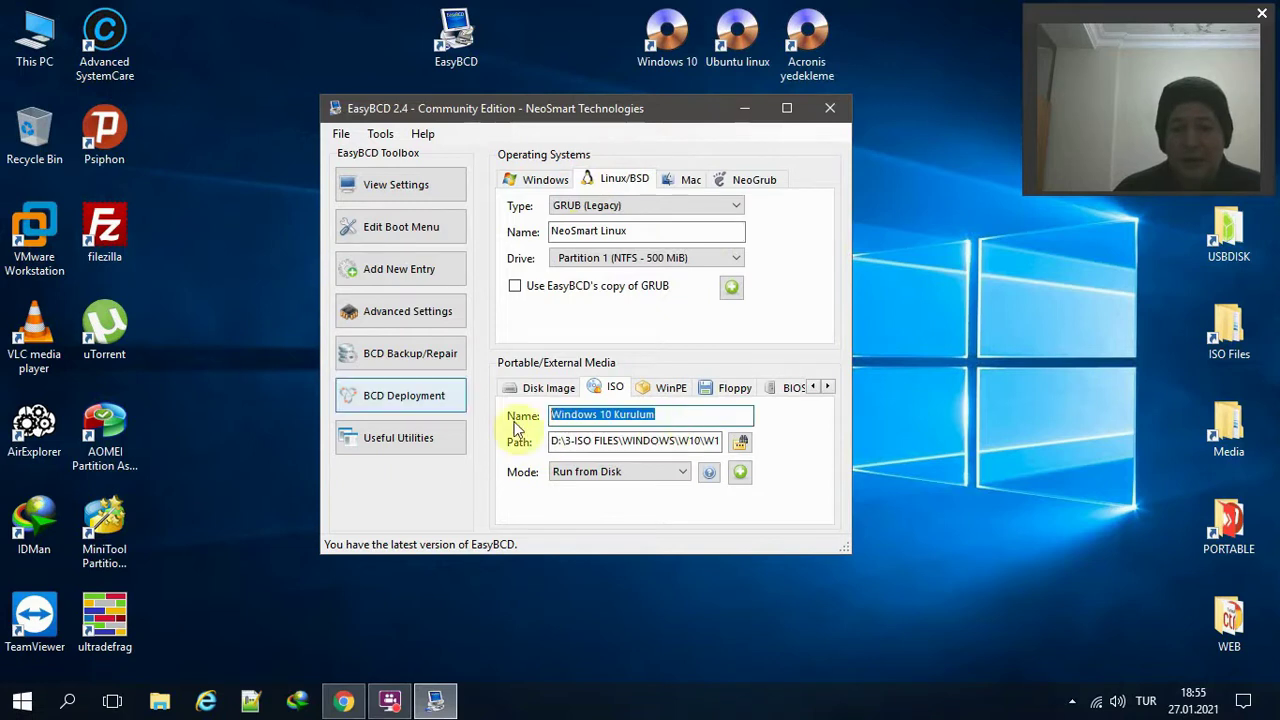
text(Linux)
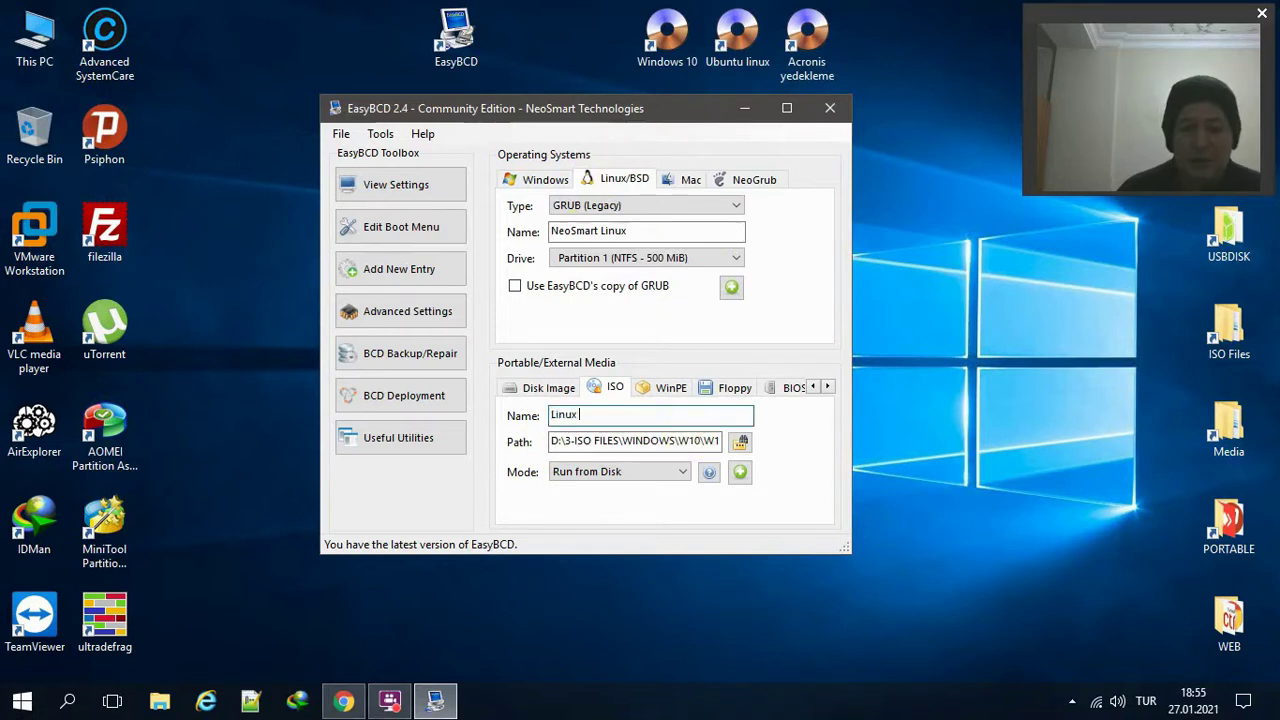
text( kurulumu)
Rename the ISO entry "Acronis yedekleme" and show the WinPE image settings.
key(ctrl+a)
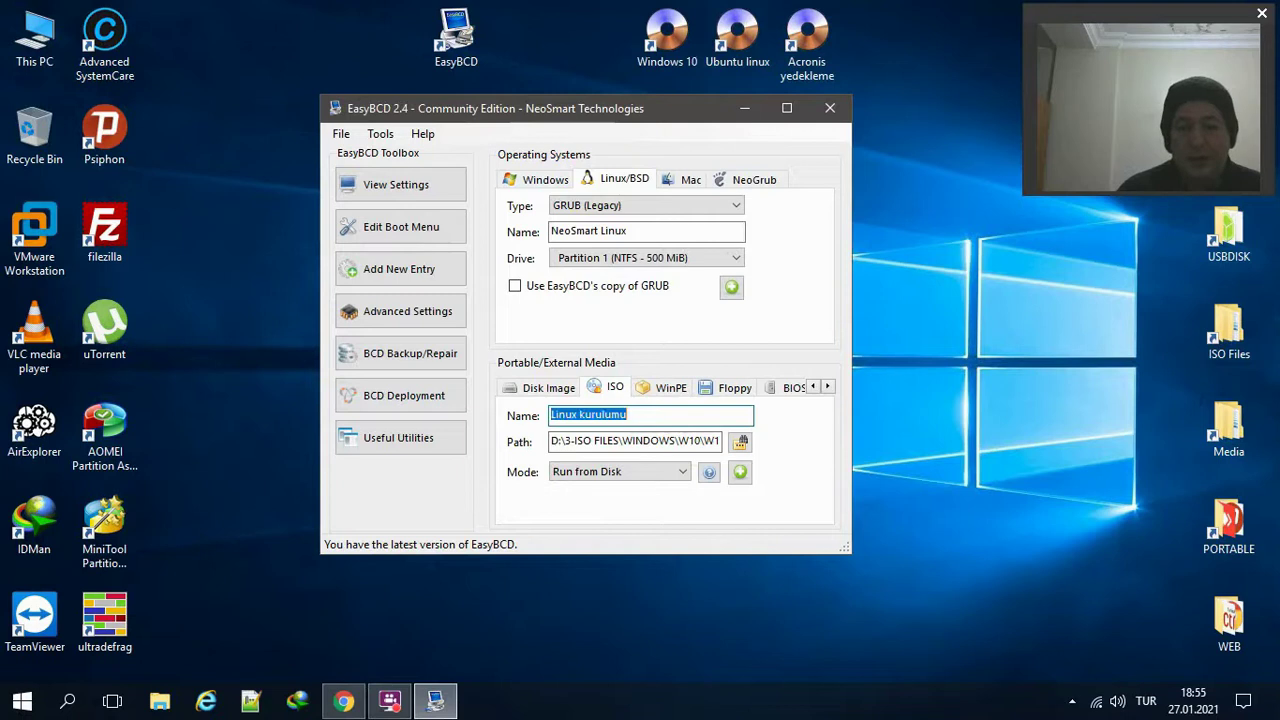
text(ASc)
text(ronis )
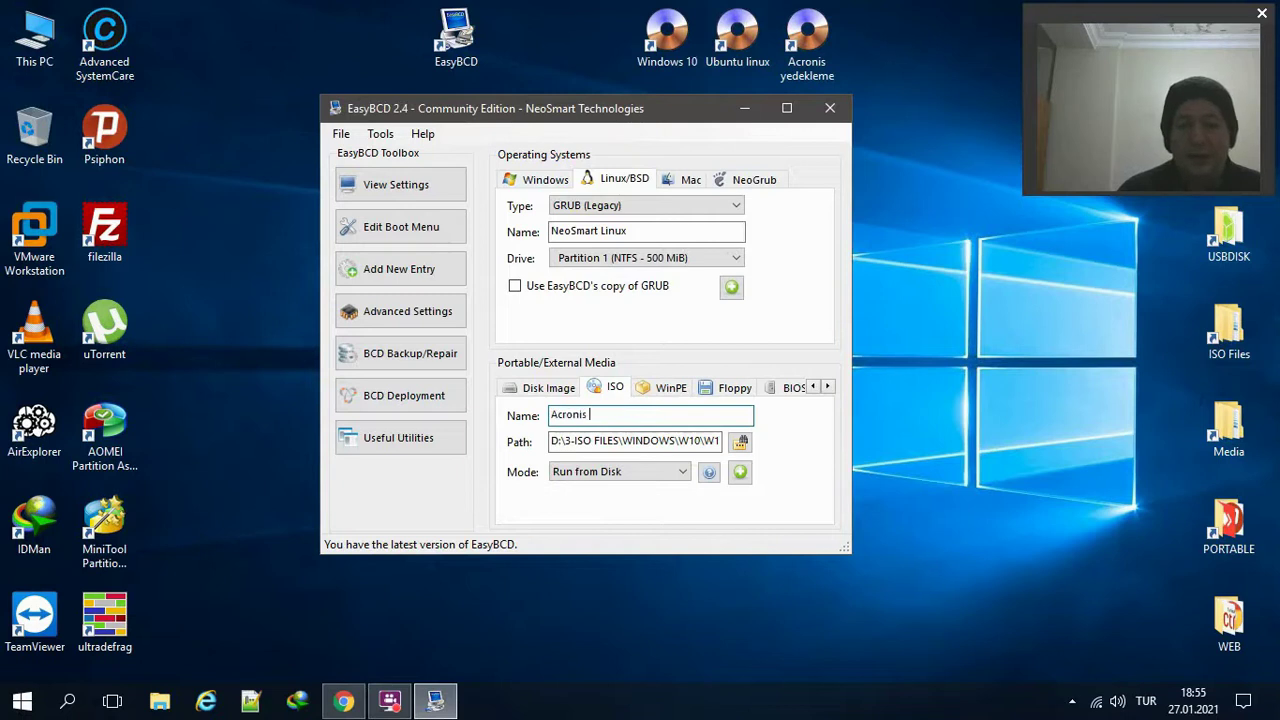
text(yedekleme)
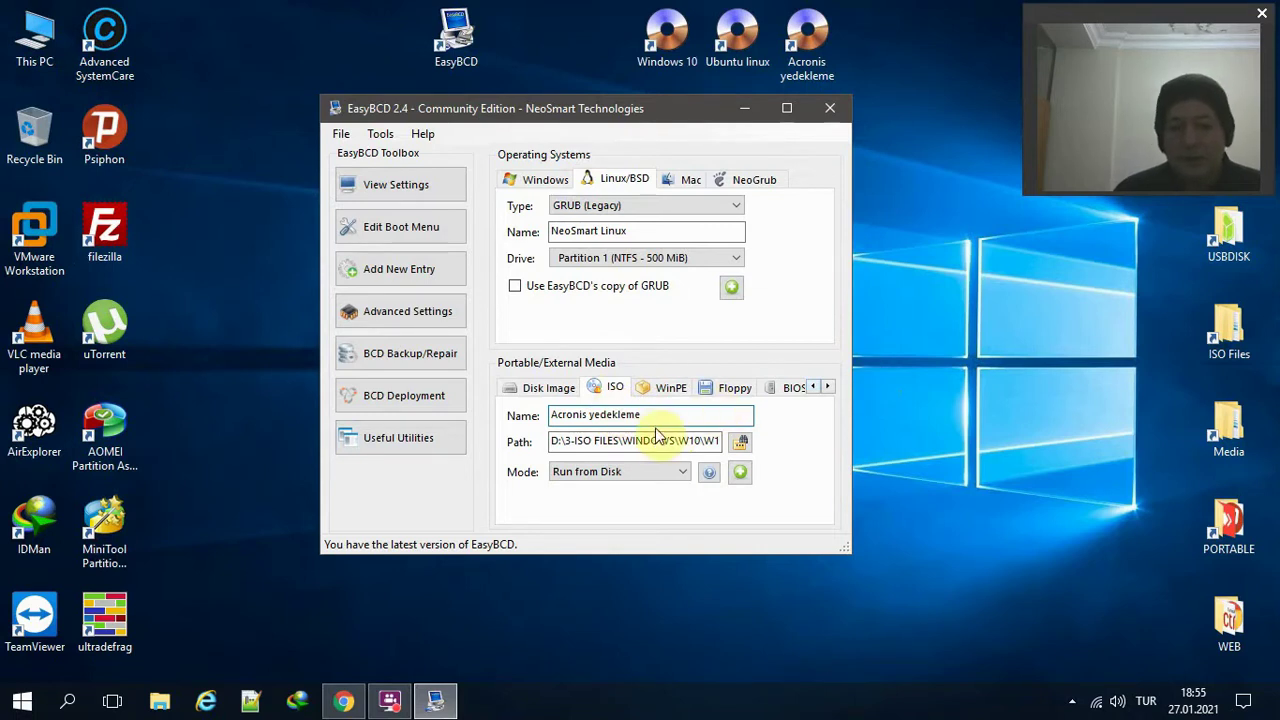
drag(654, 412, 485, 423)
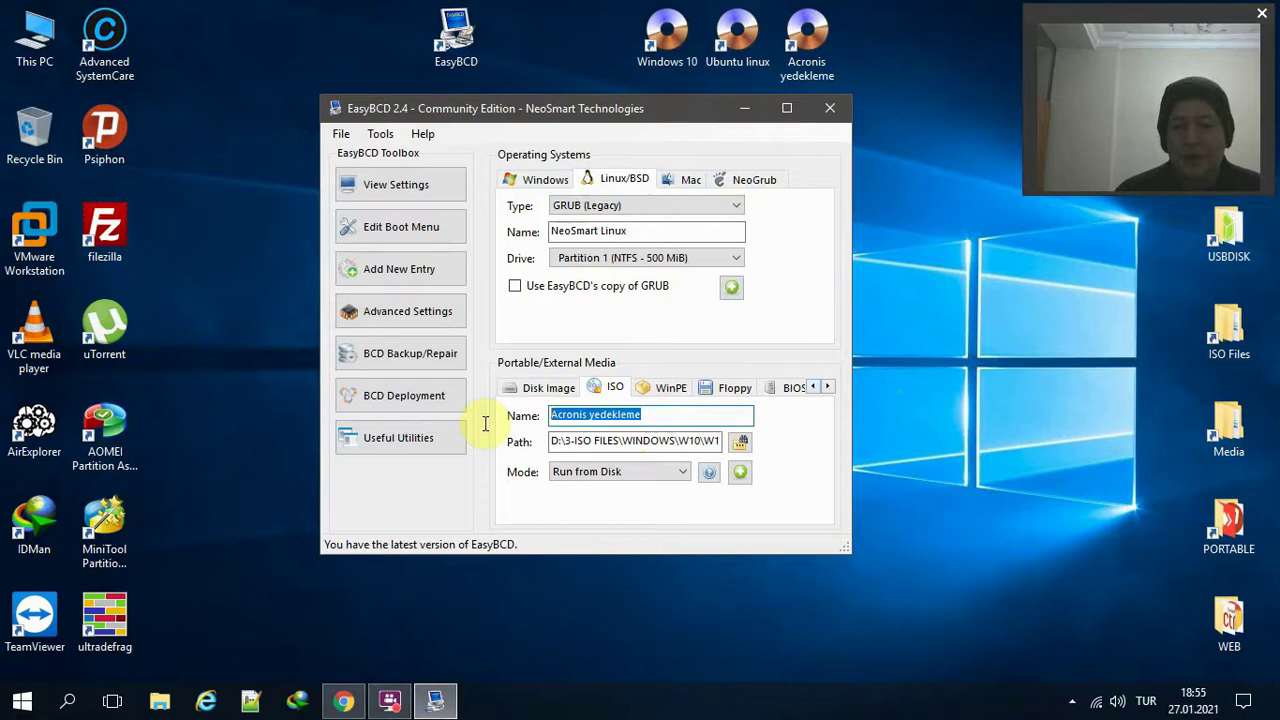
click(665, 391)
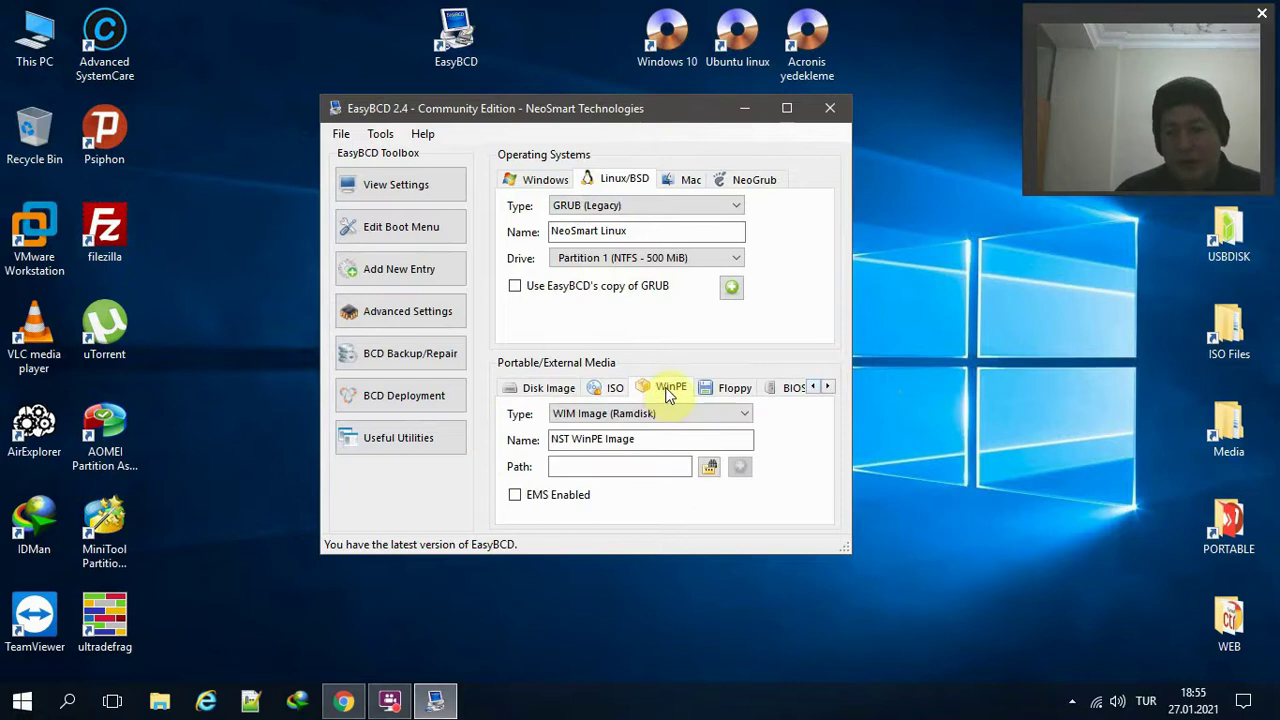
Check the available WinPE image types and keep WIM Image (Ramdisk) selected.
click(634, 466)
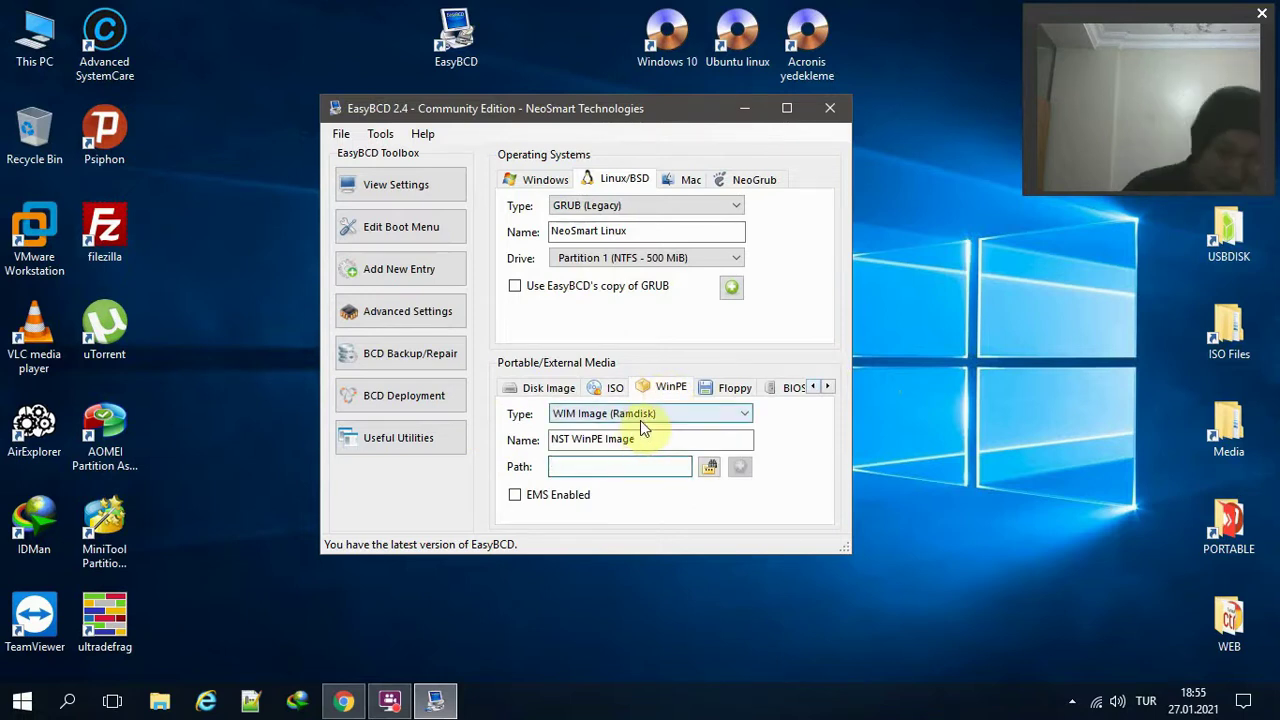
click(645, 427)
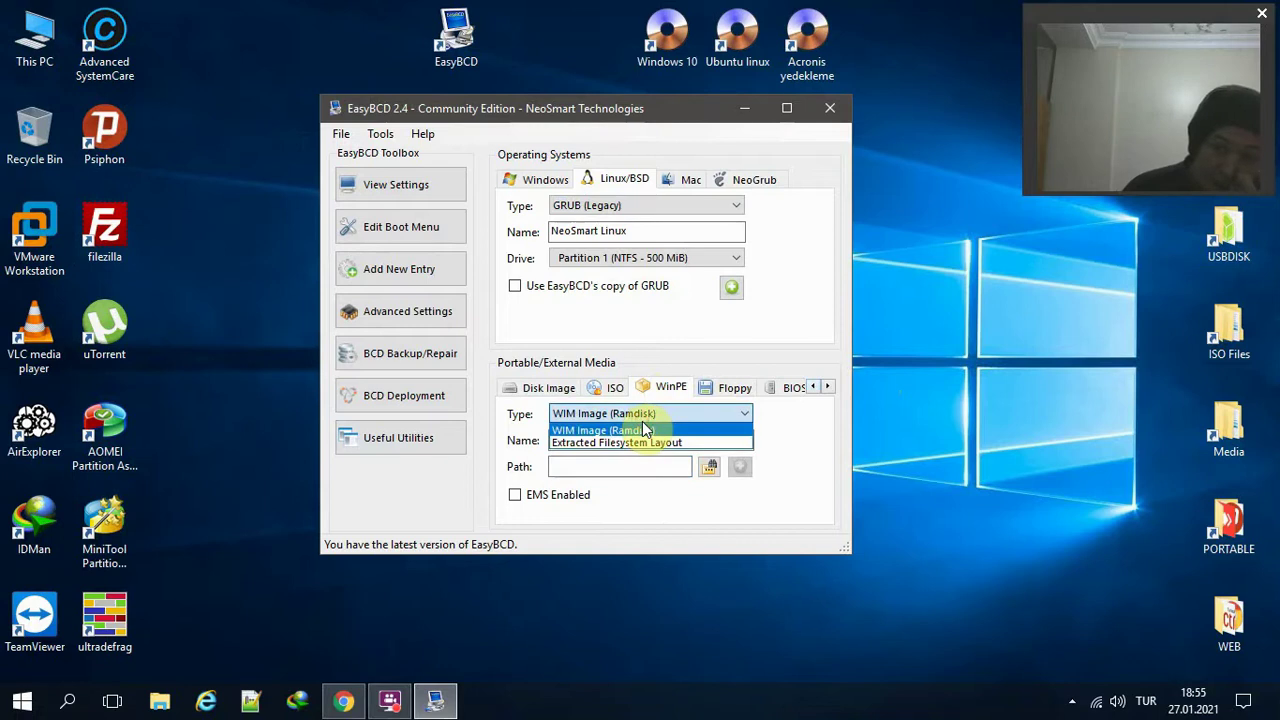
click(644, 430)
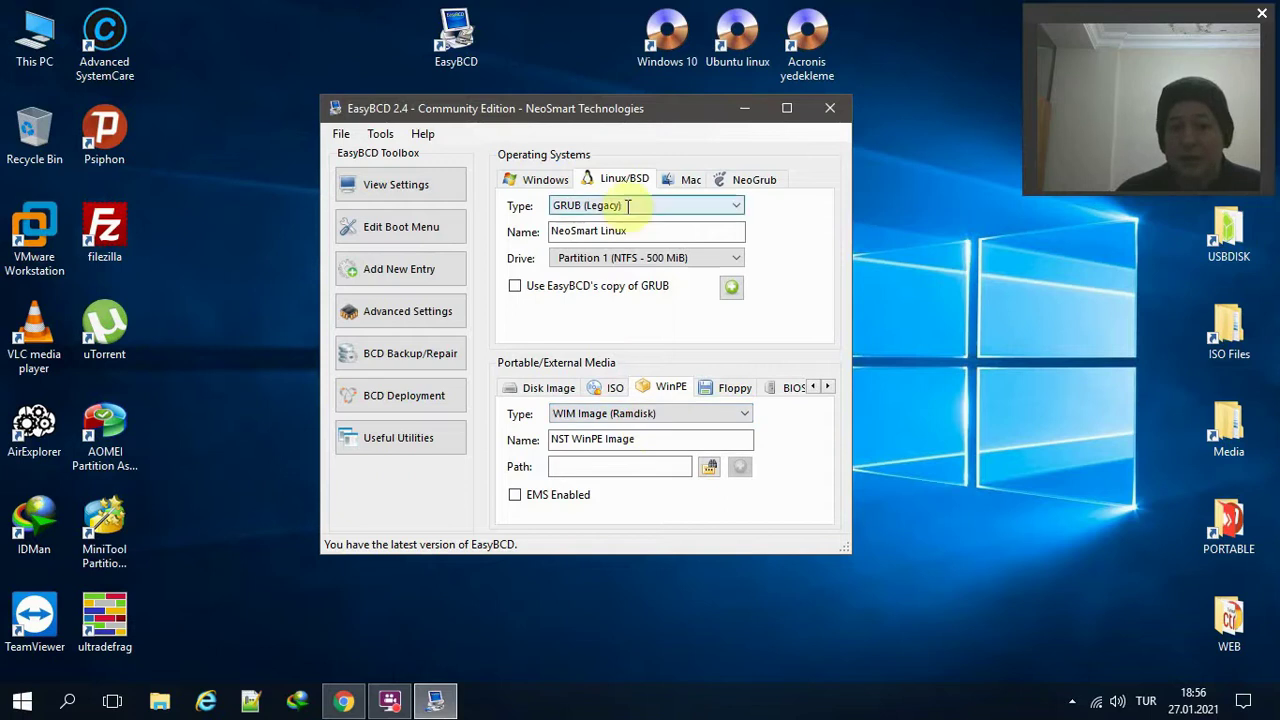
Examine the Mac and Windows operating system entry settings, focusing on their entry names.
click(686, 182)
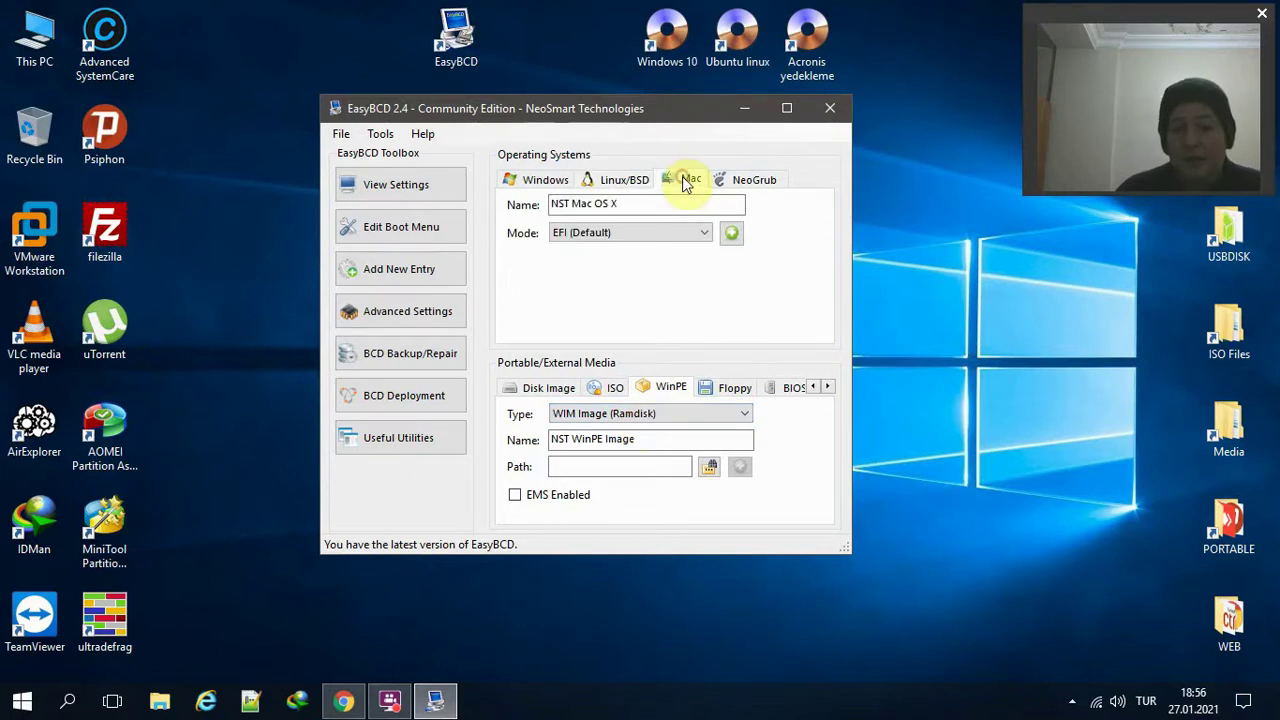
drag(659, 203, 383, 190)
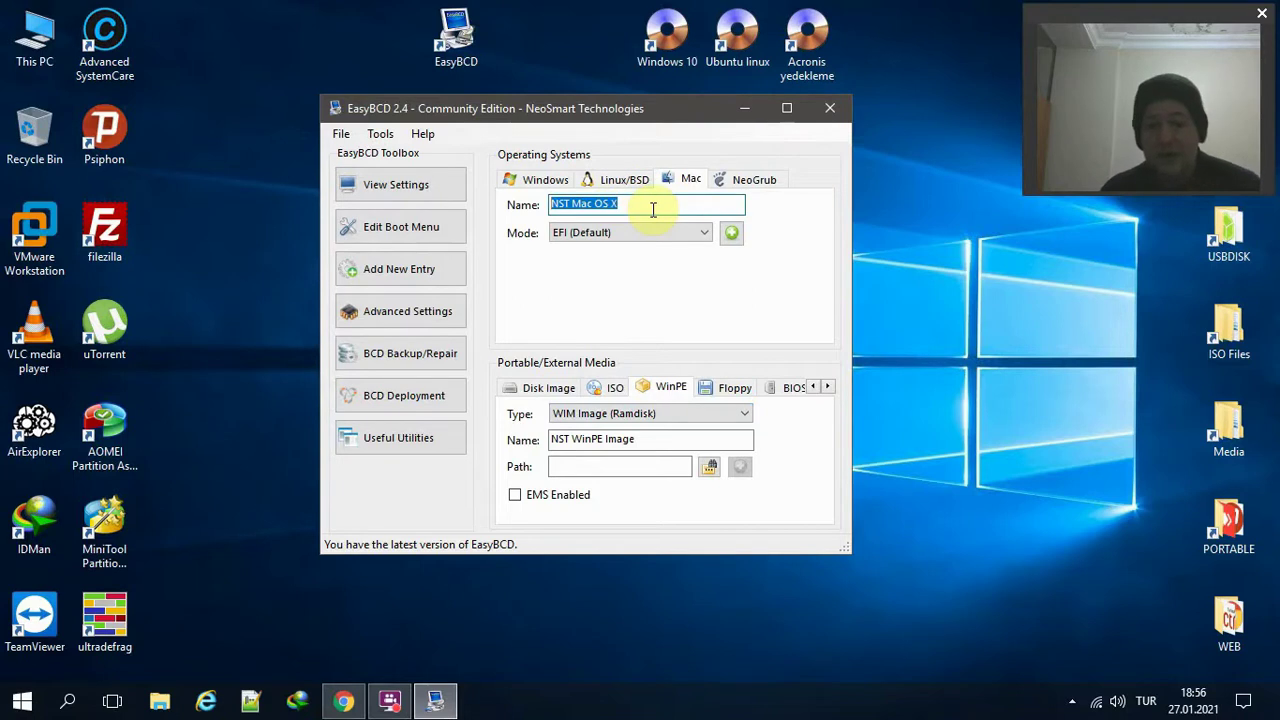
click(652, 206)
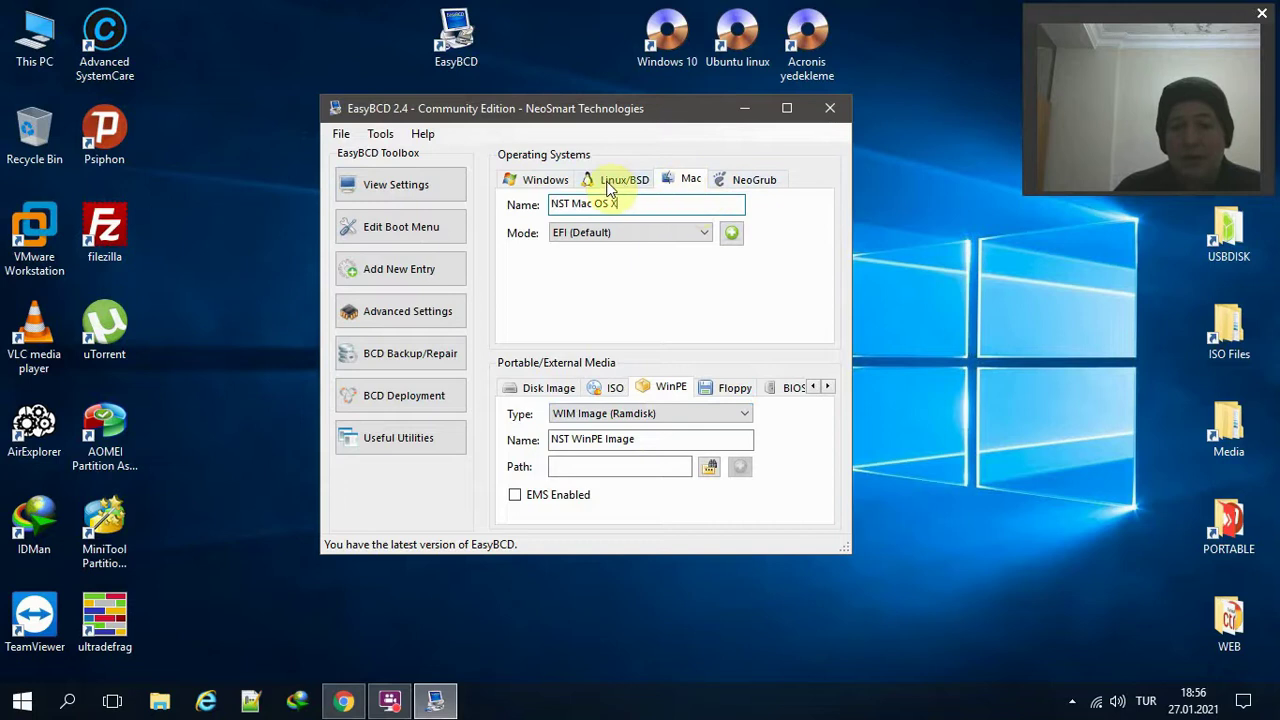
click(537, 179)
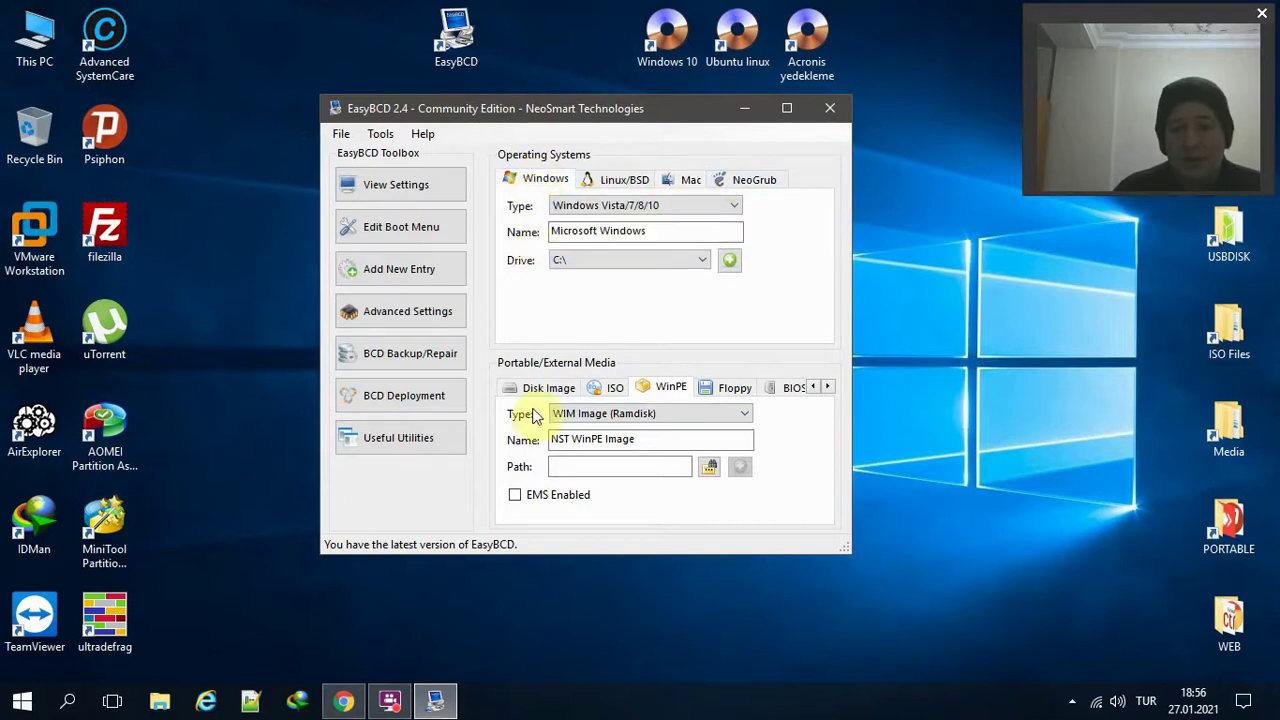
drag(656, 231, 560, 229)
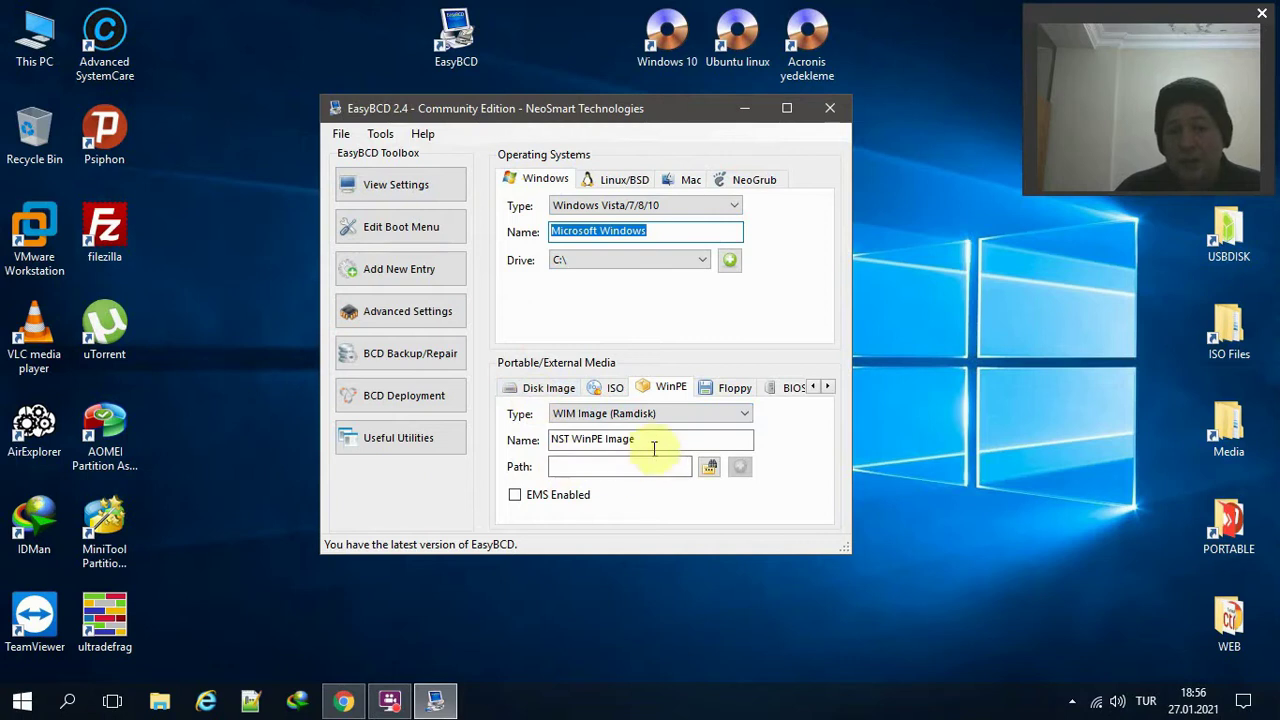
click(676, 230)
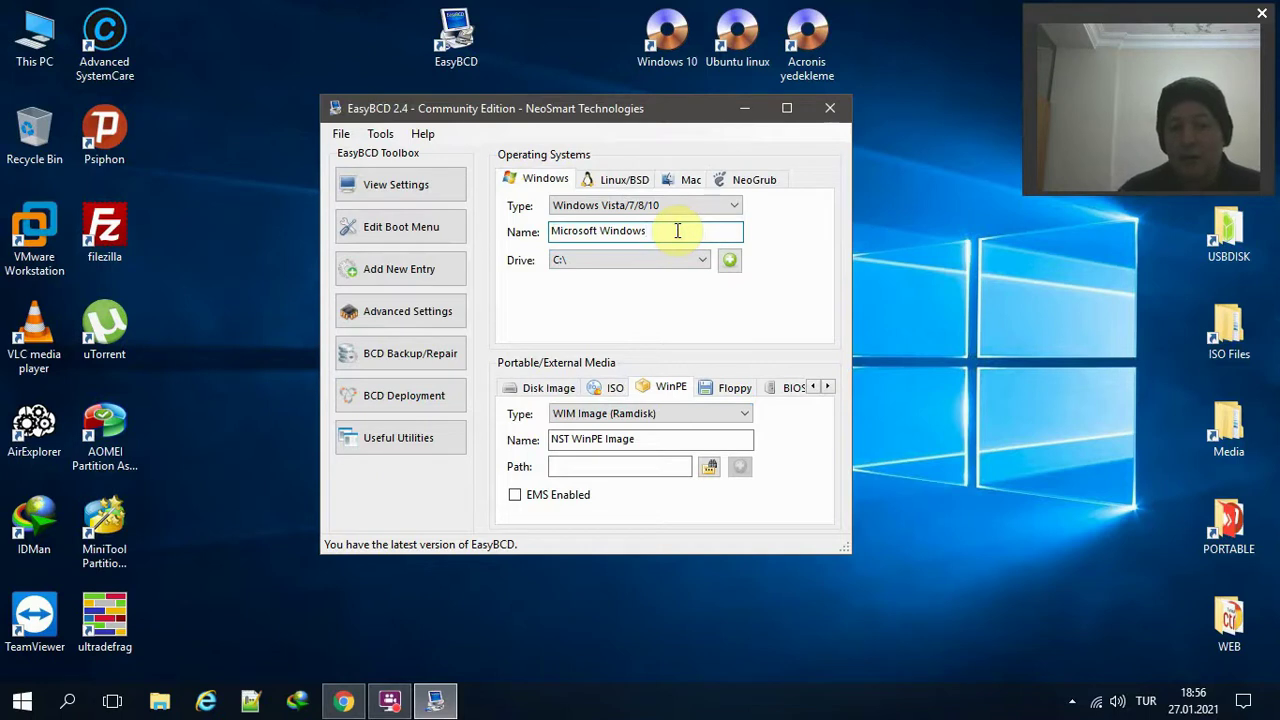
drag(552, 231, 690, 262)
Set the boot menu countdown to 3 and save the boot menu settings.
click(420, 227)
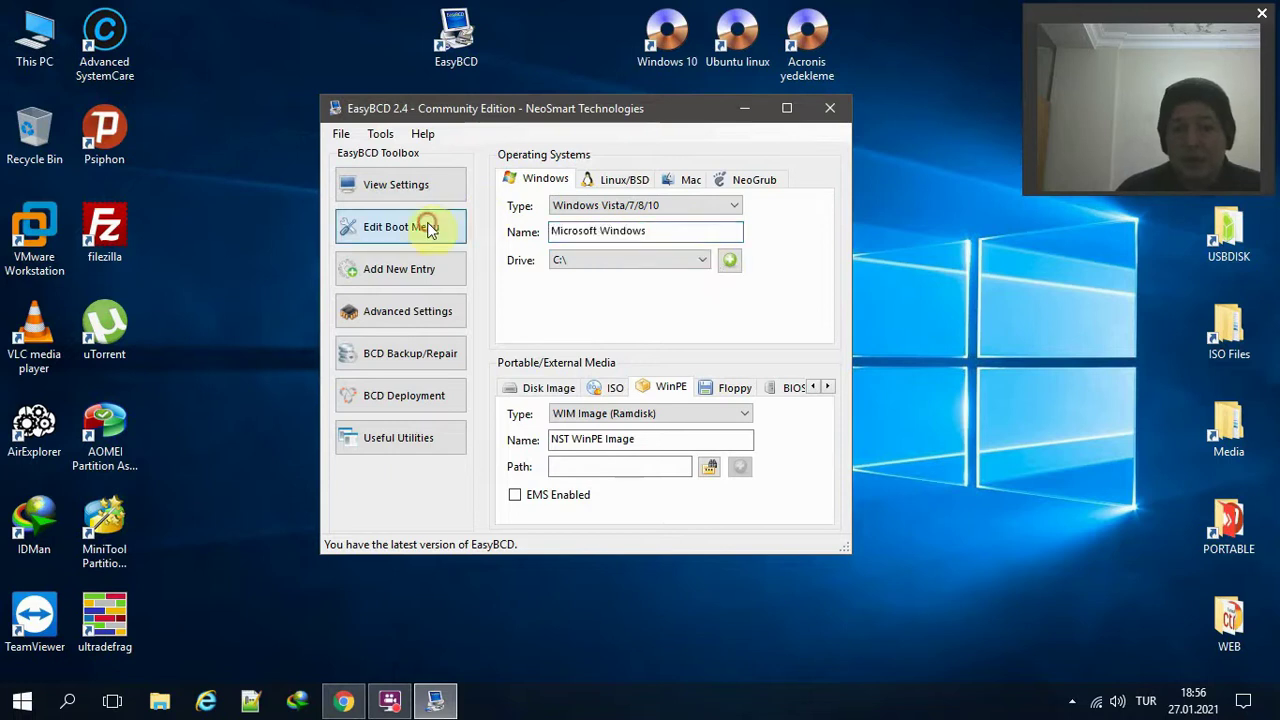
drag(634, 470, 543, 468)
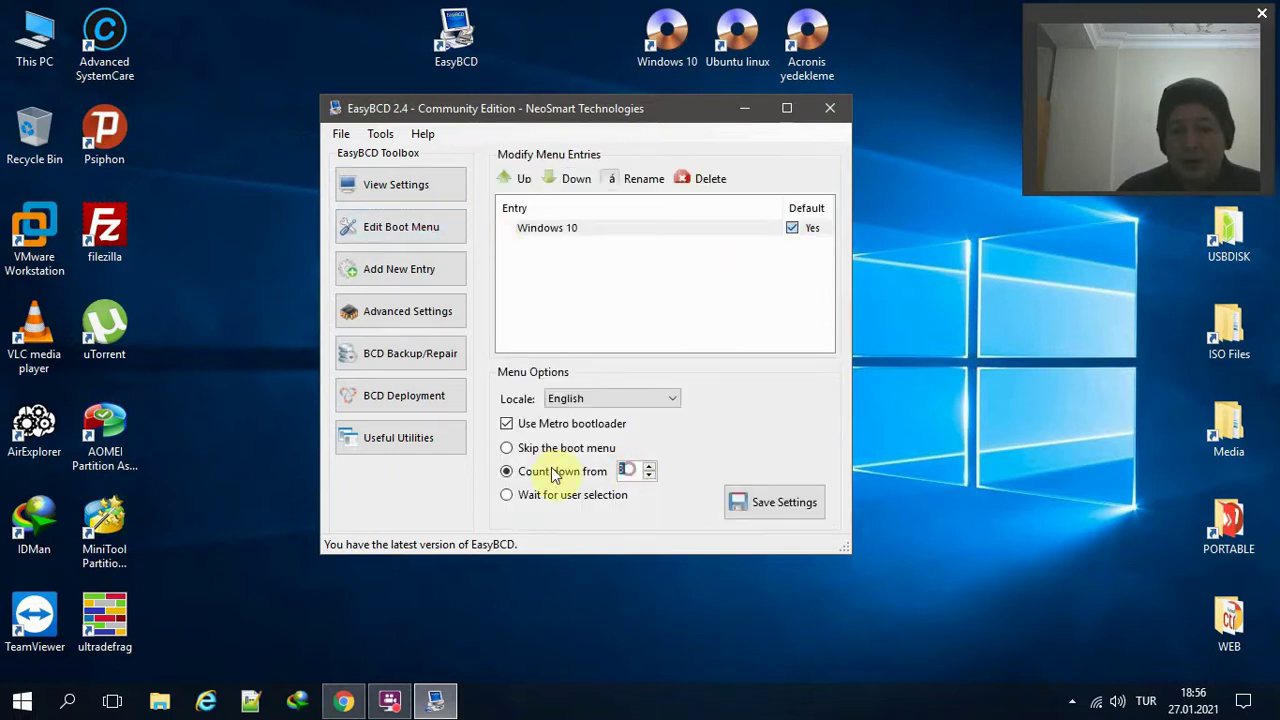
text(10)
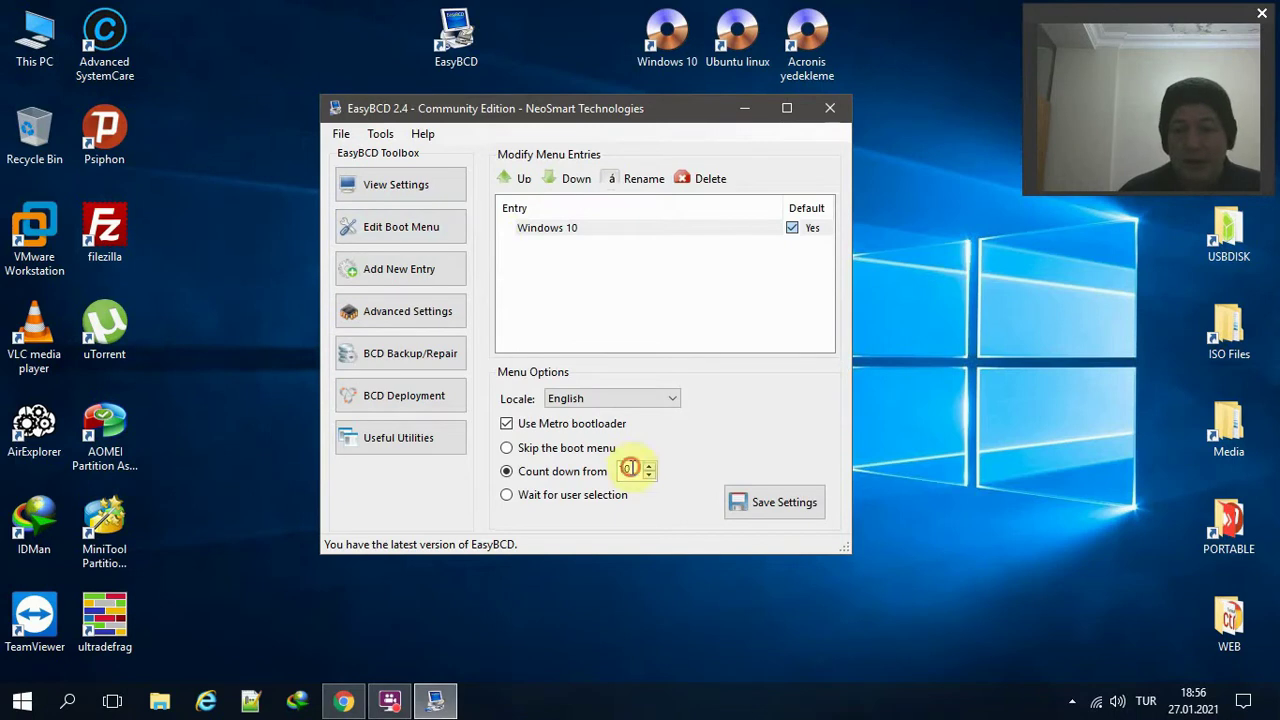
drag(637, 469, 618, 478)
text(3)
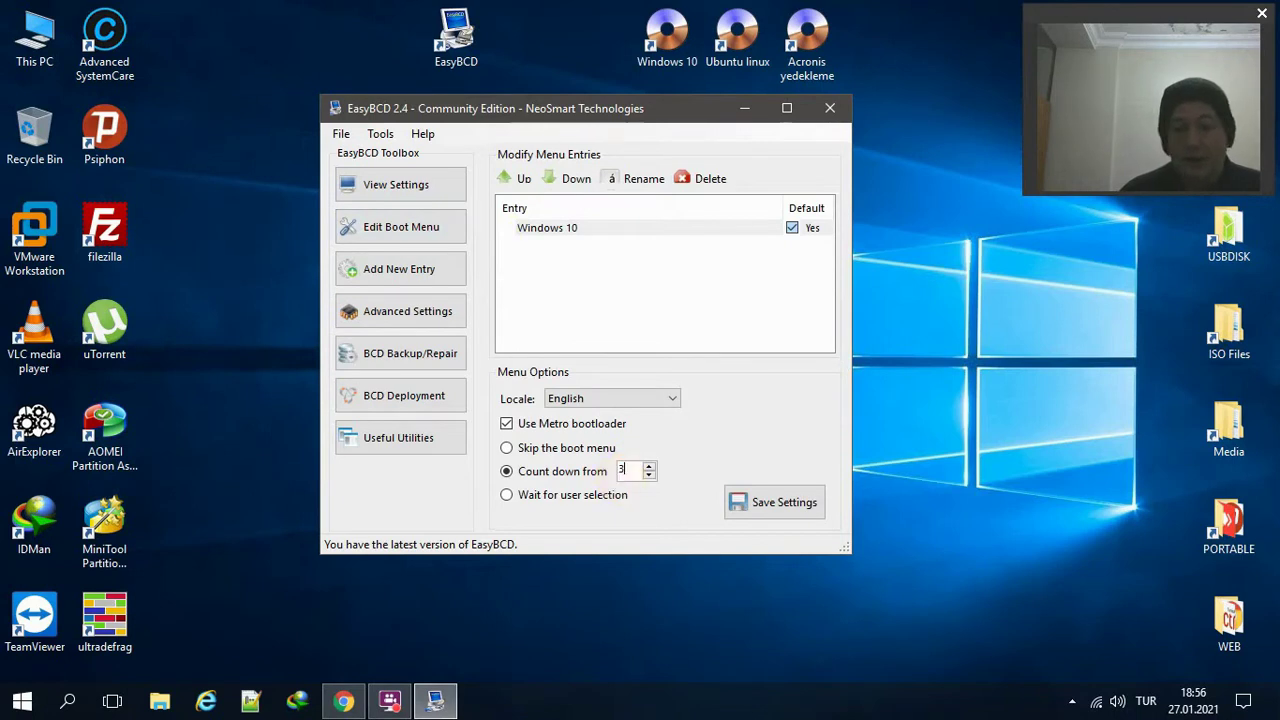
click(770, 518)
Return to adding a new entry and examine the ISO and Microsoft VHD disk image settings.
click(440, 274)
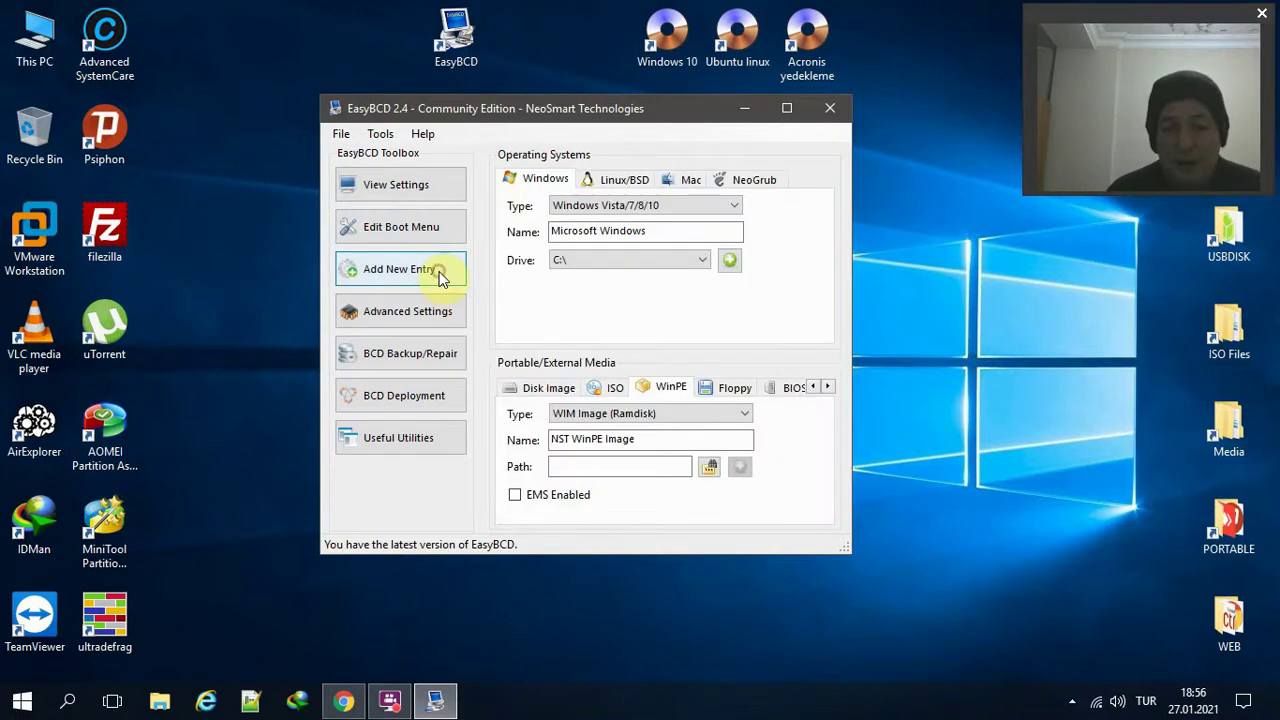
click(600, 390)
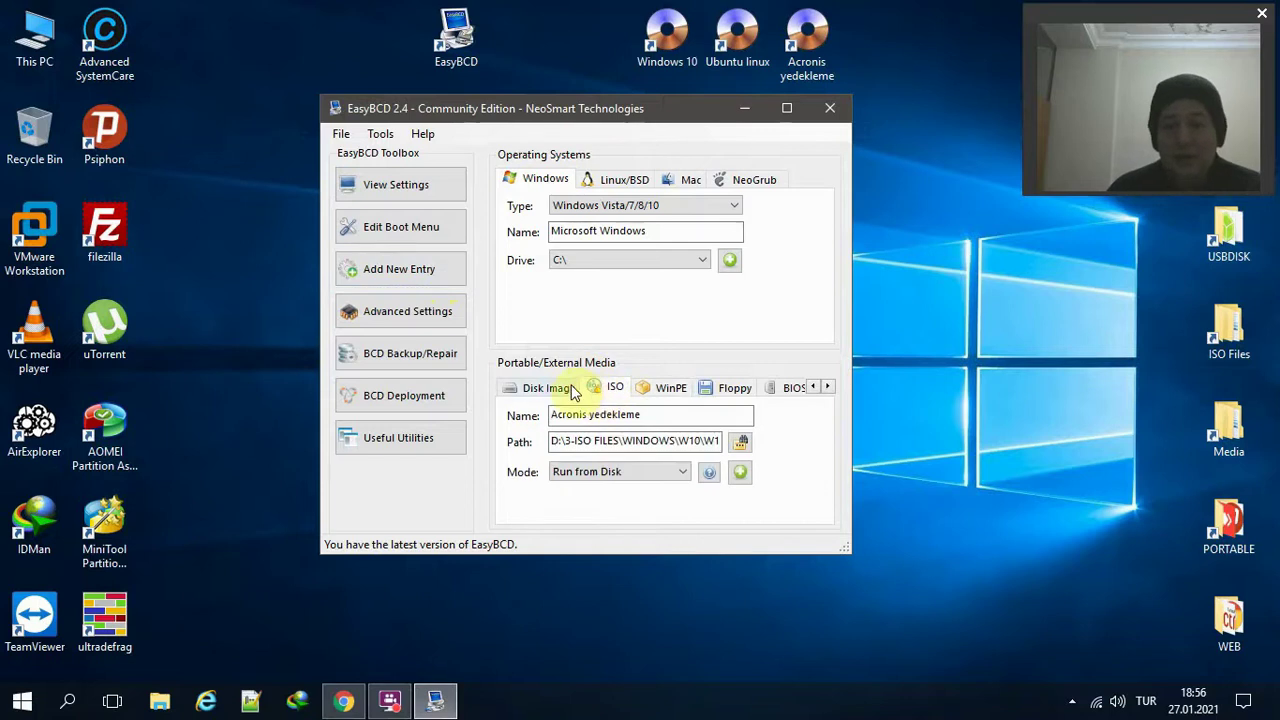
click(572, 391)
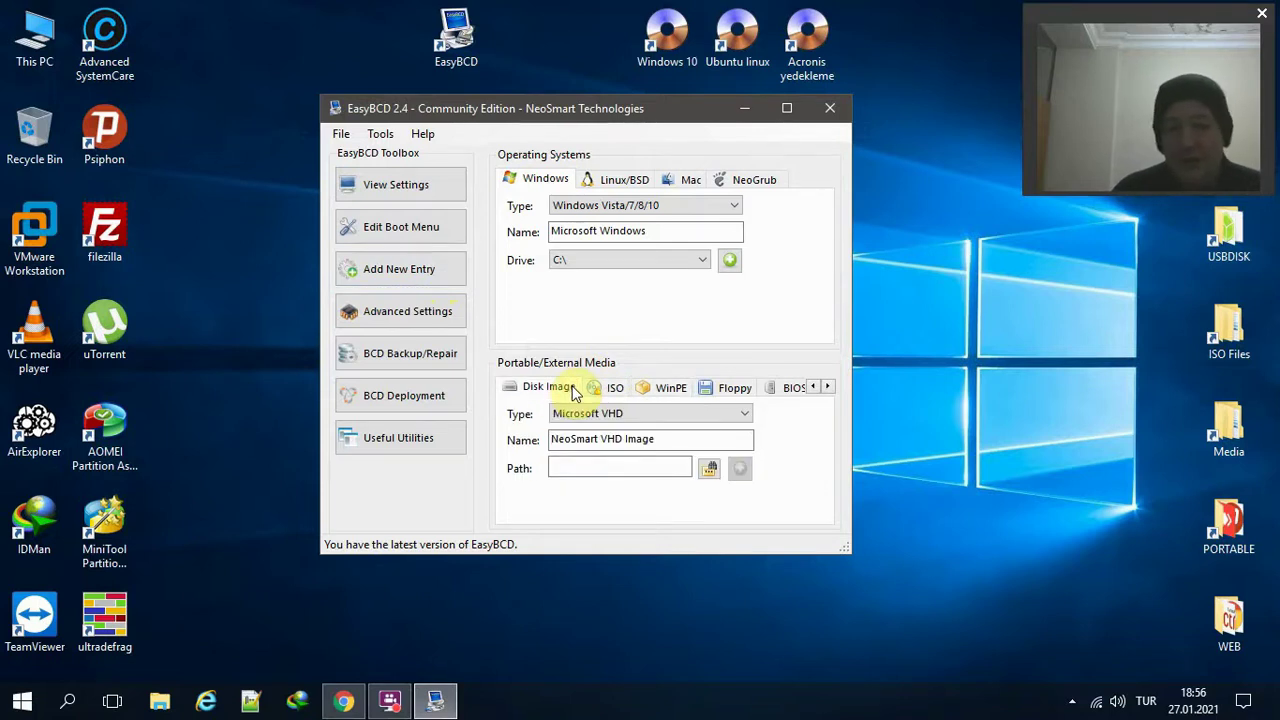
click(600, 440)
click(668, 441)
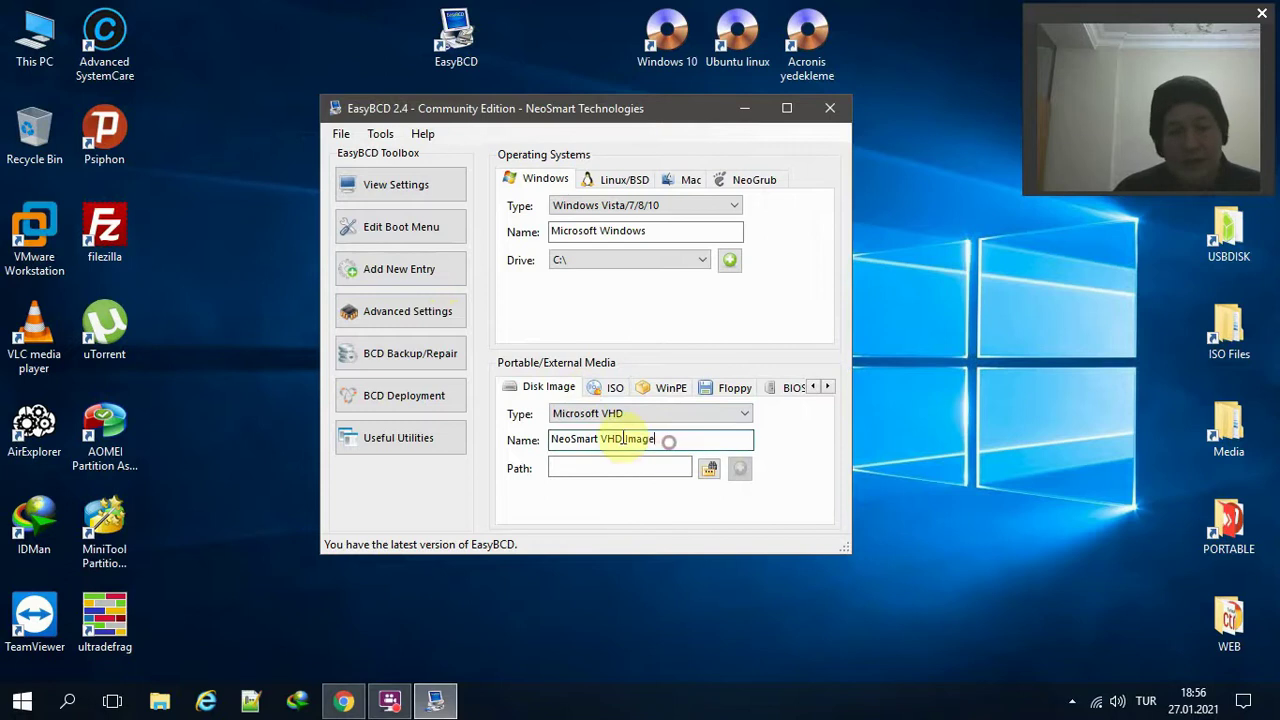
drag(668, 441, 523, 430)
Look over the computer's drives in File Explorer, including Seagate (D:), and close the window.
click(35, 18)
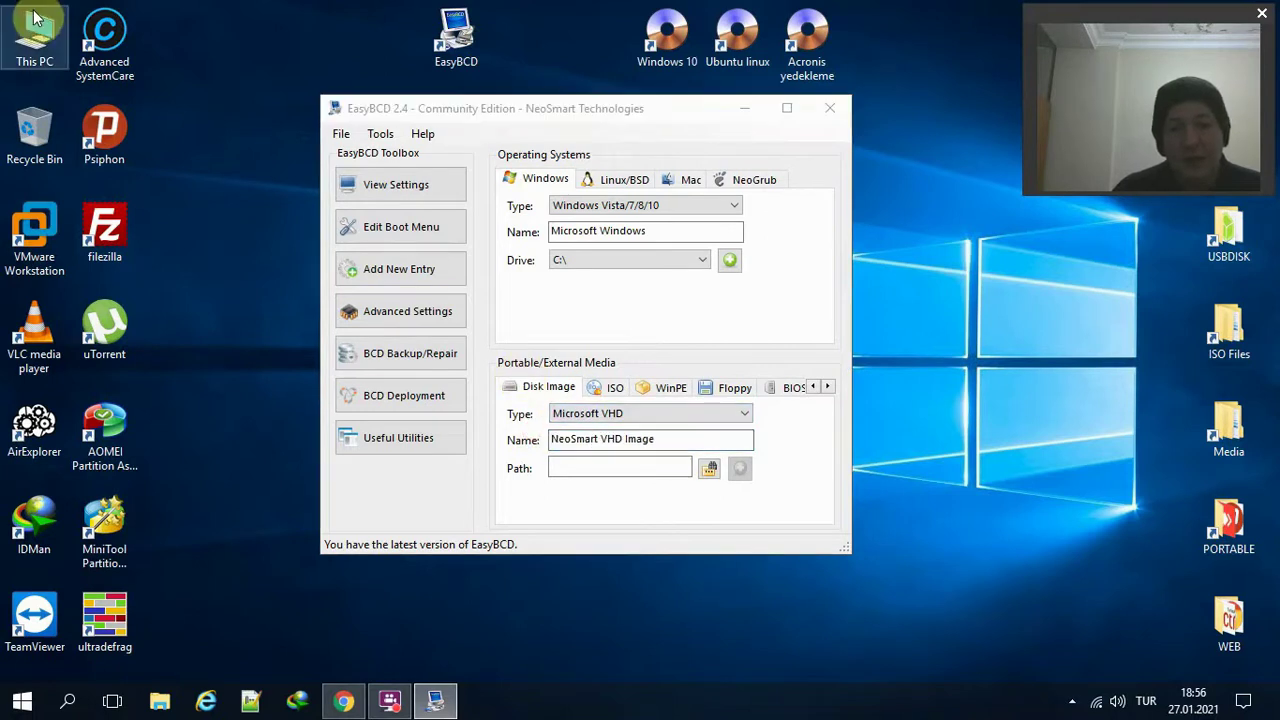
double_click(35, 18)
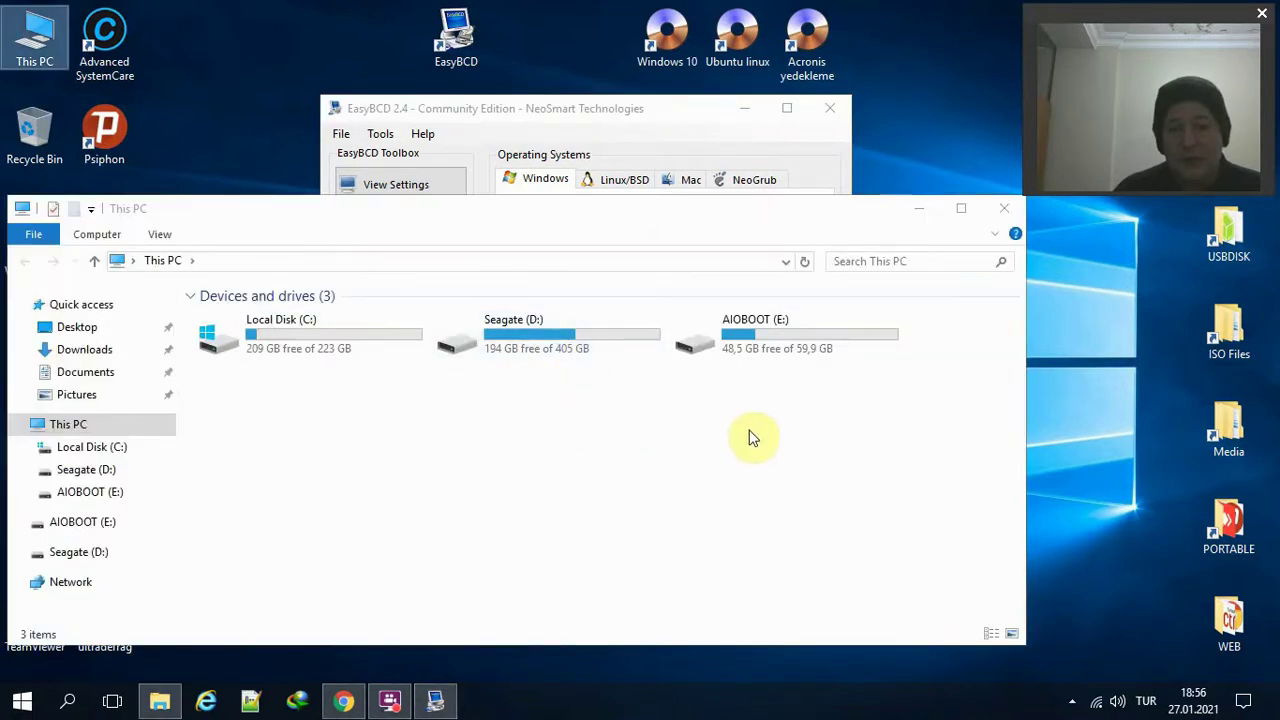
drag(563, 204, 656, 355)
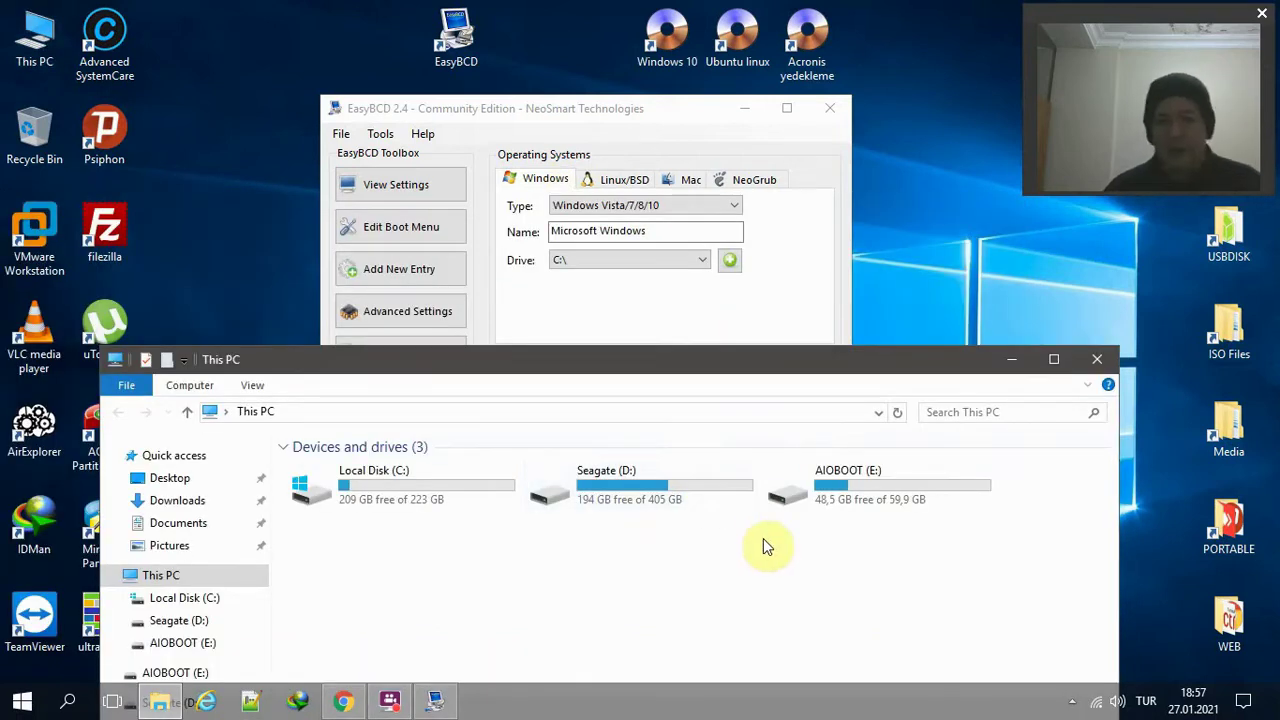
click(688, 489)
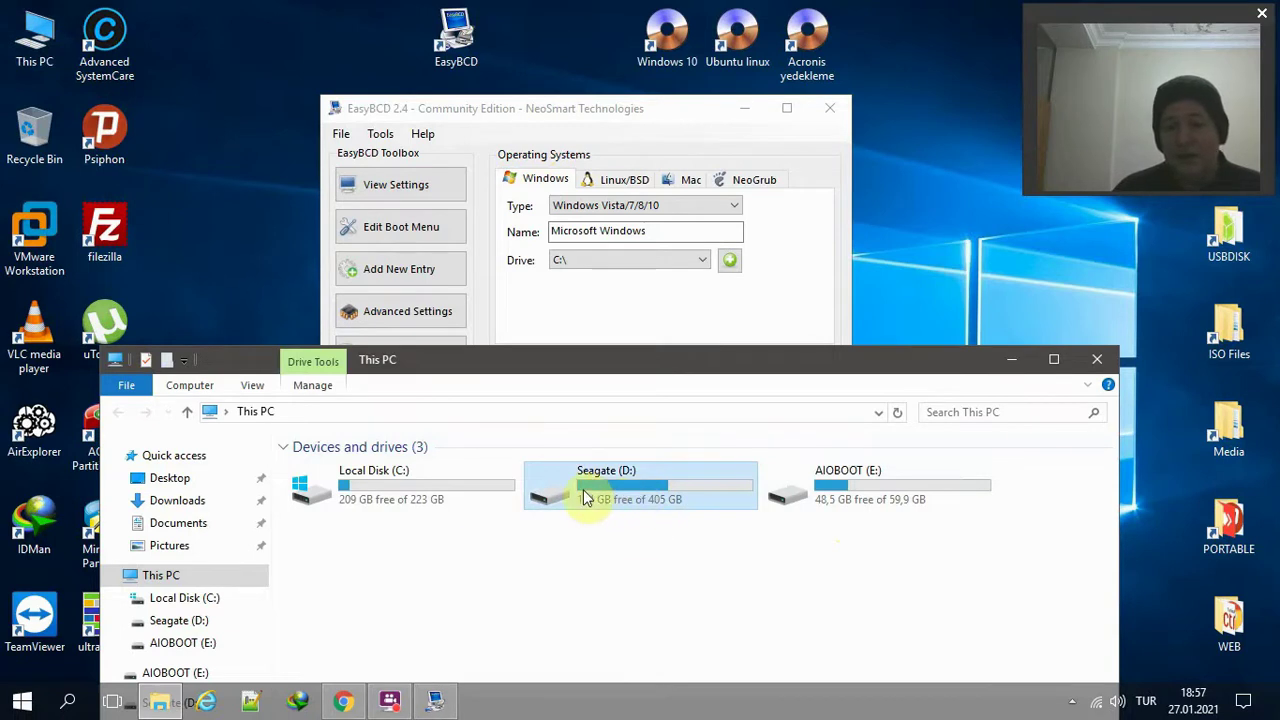
click(1097, 359)
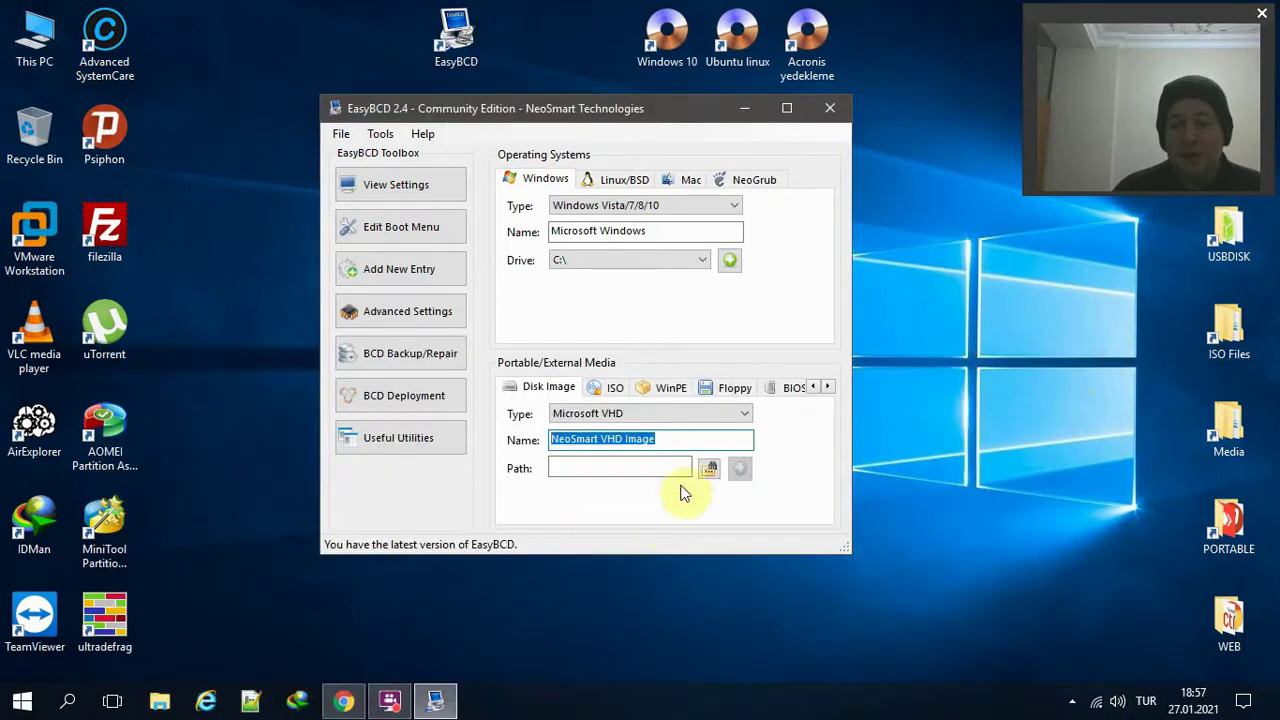
Check which file types the disk image path accepts, cancel without choosing a file, and review the ISO entry's name.
click(708, 468)
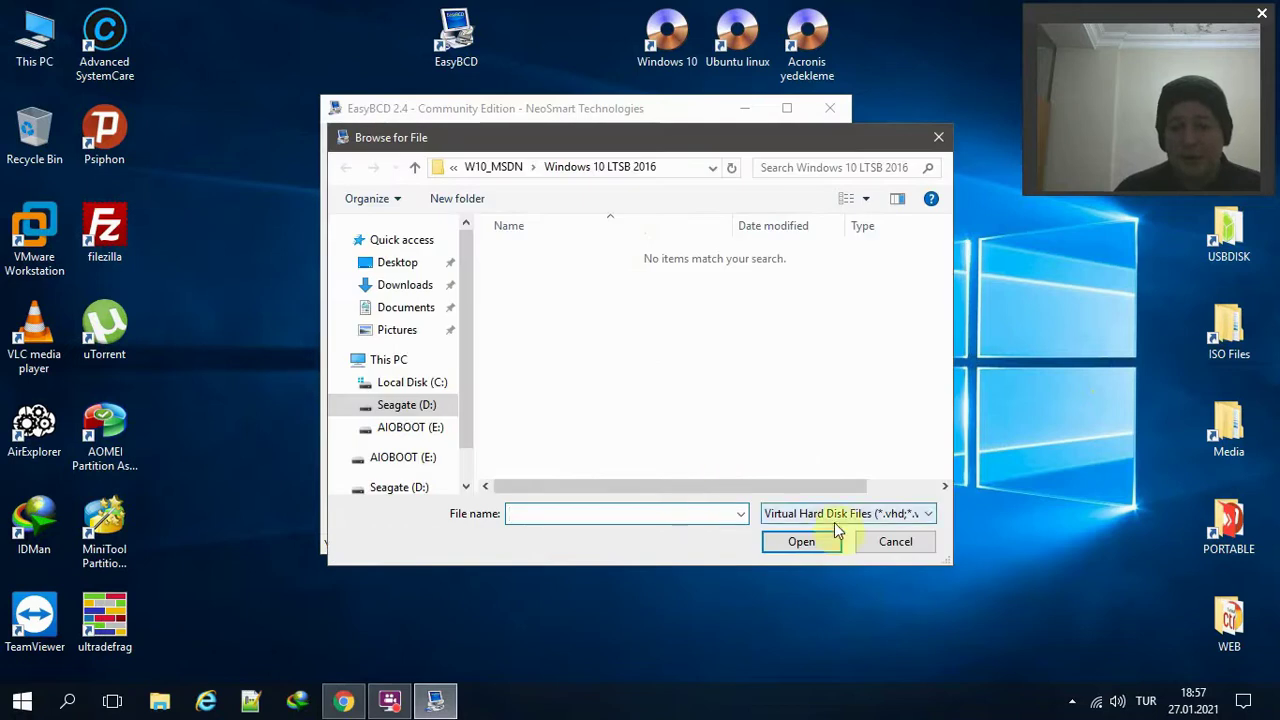
click(863, 512)
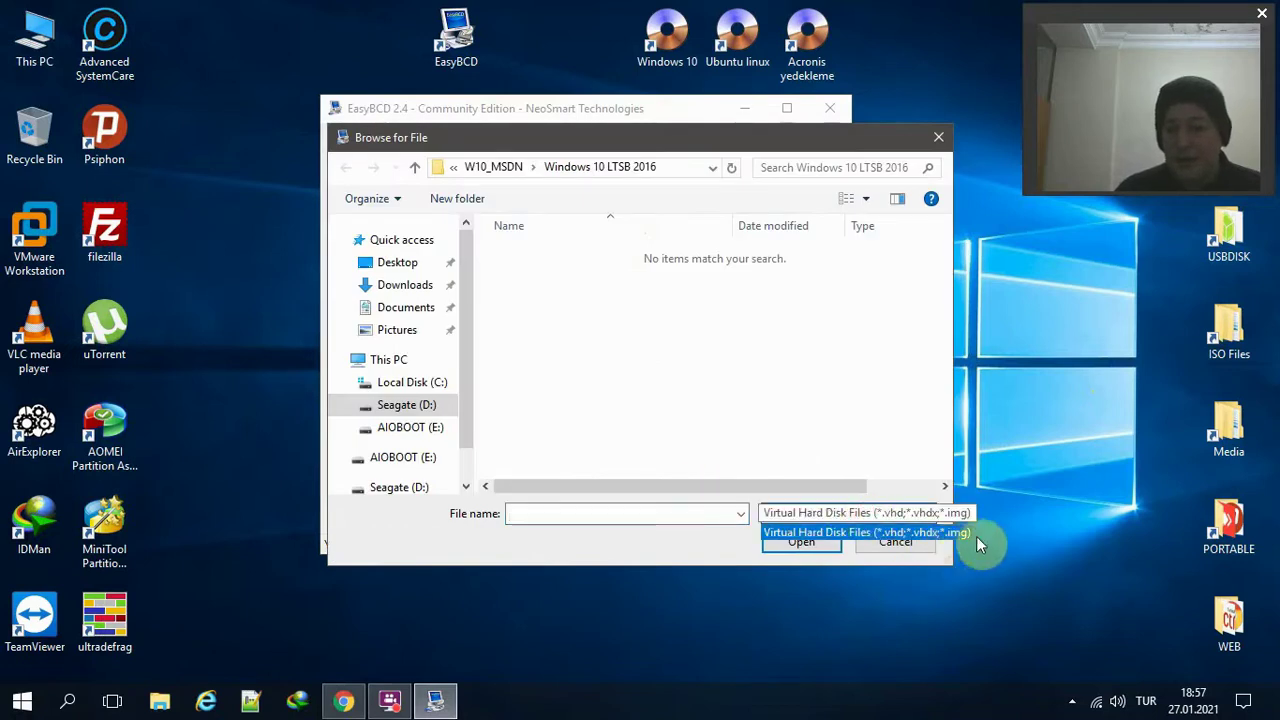
click(705, 515)
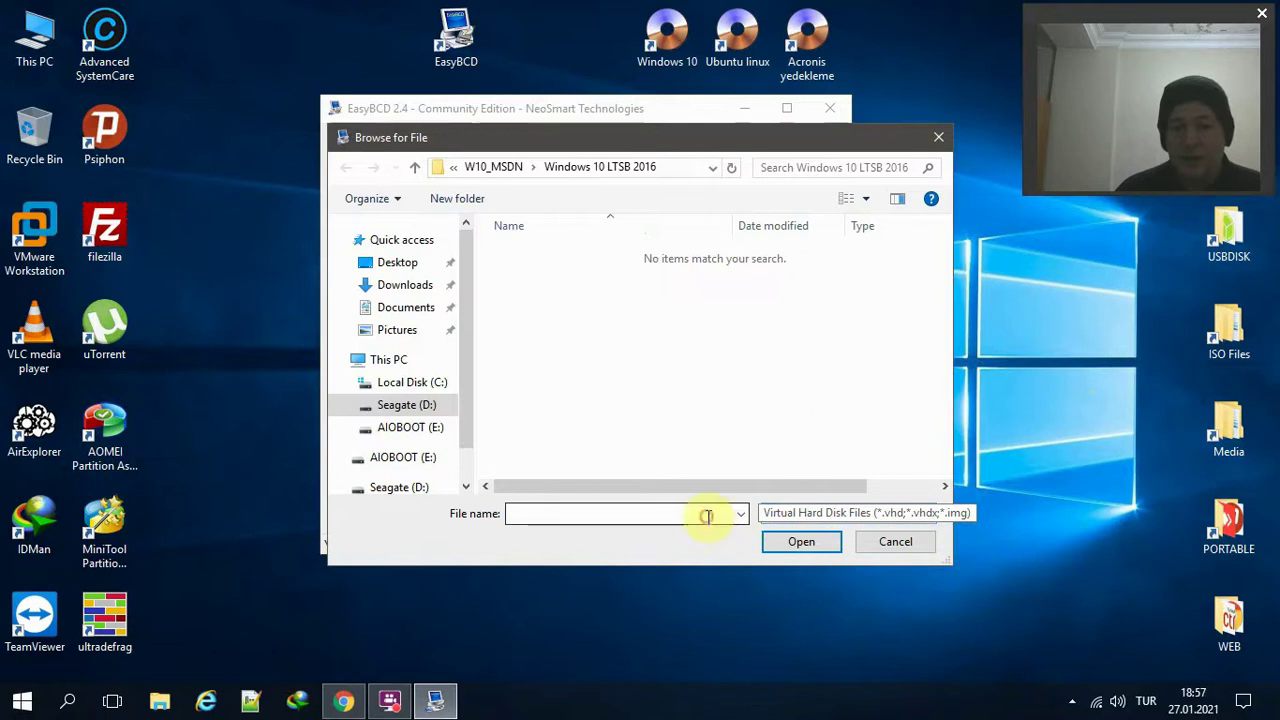
click(900, 550)
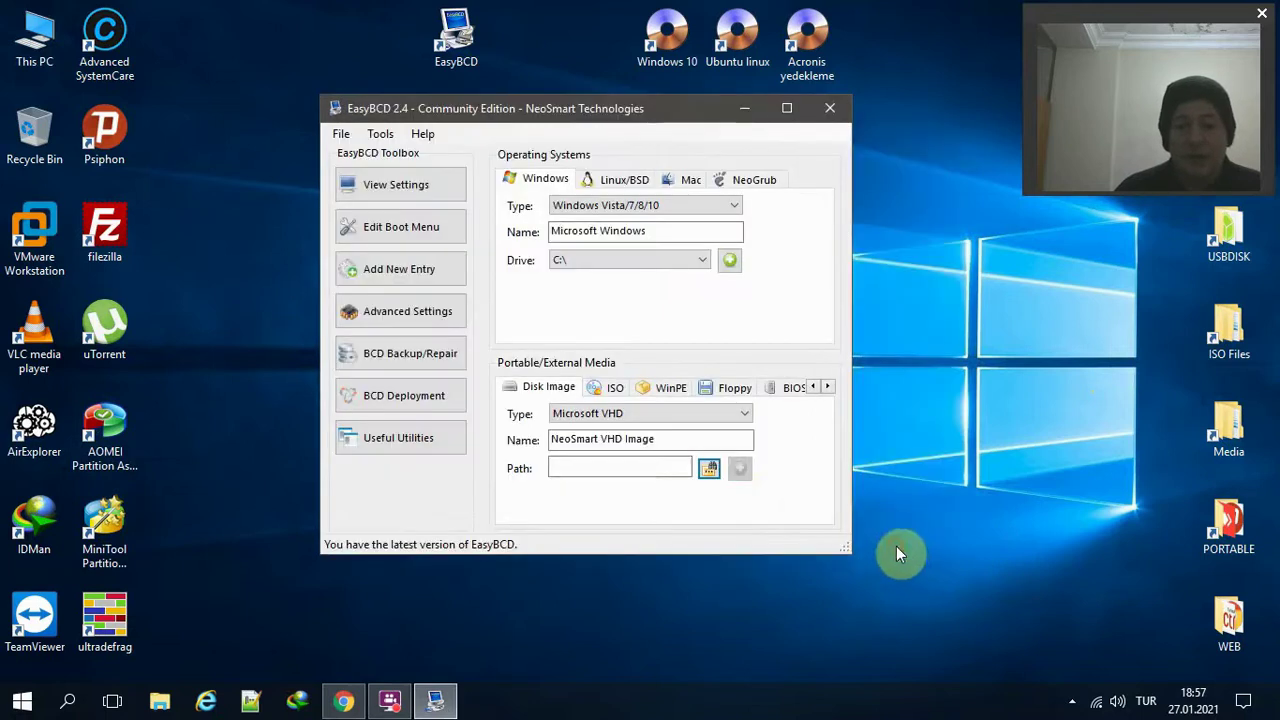
click(615, 391)
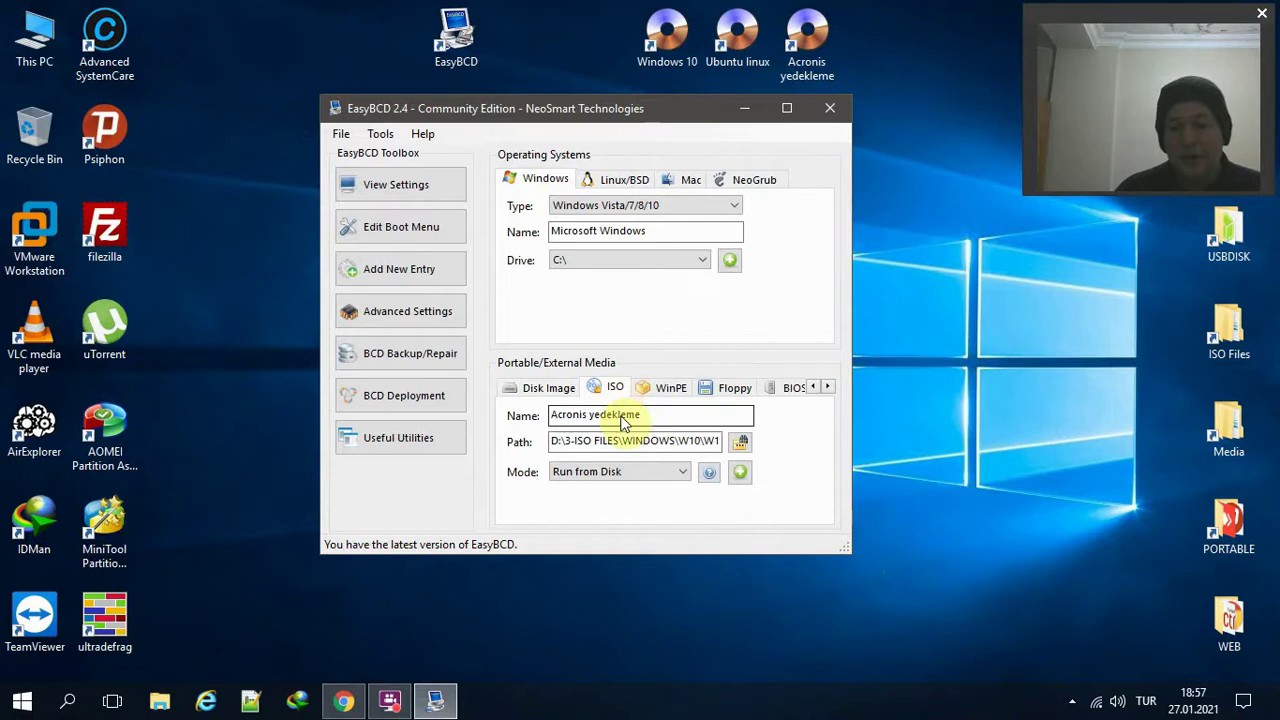
drag(652, 414, 545, 415)
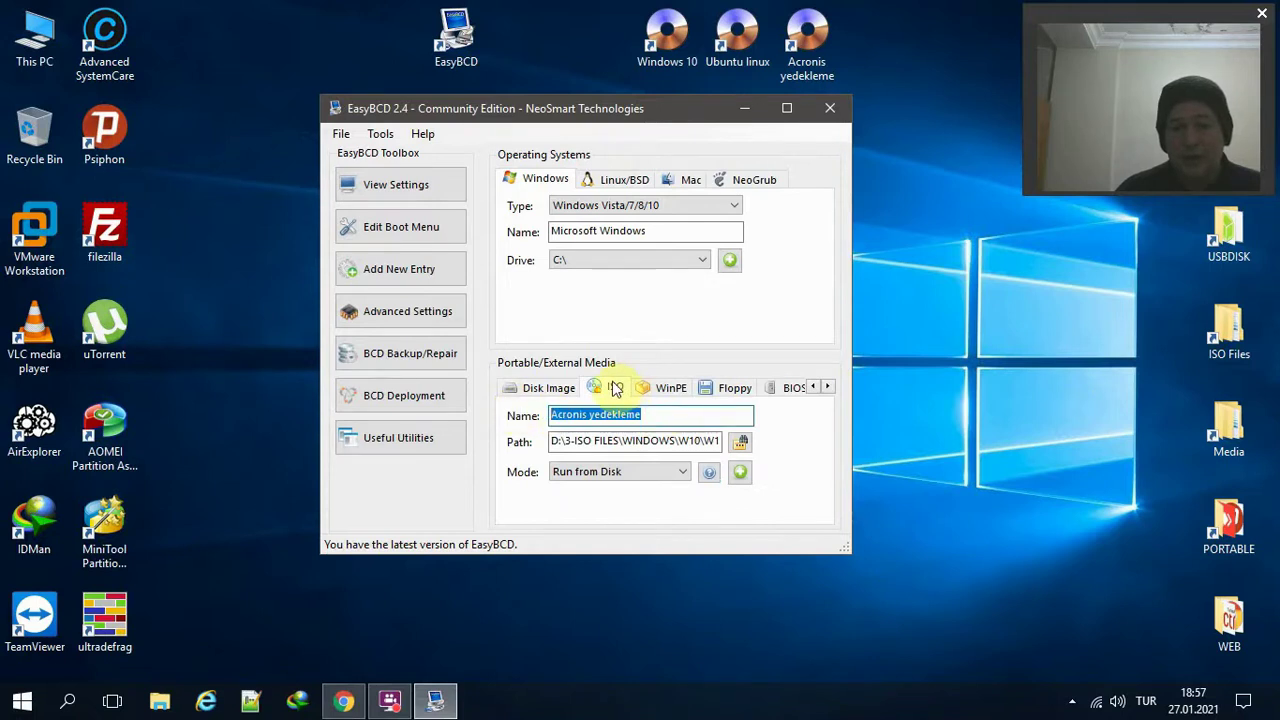
Add a "NeoSmart Linux" boot entry of type GRUB 2 on Partition 2 (Linux - 50 GiB).
click(630, 186)
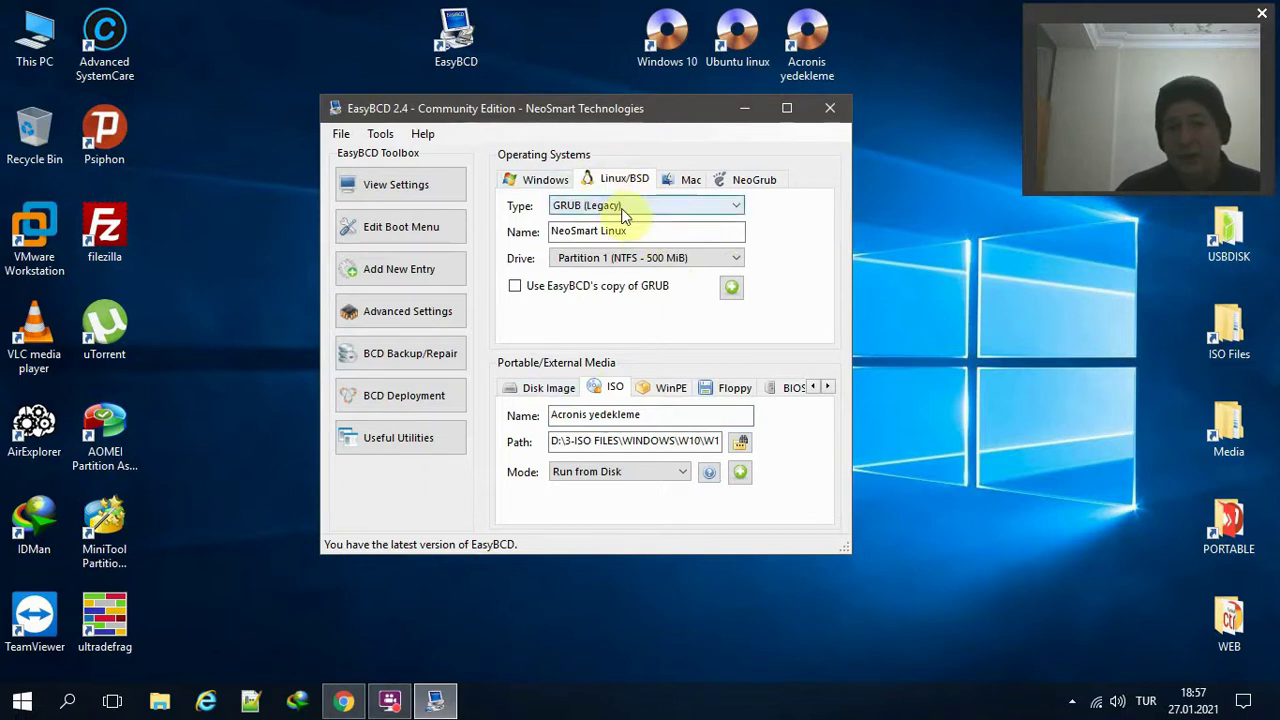
drag(636, 231, 545, 231)
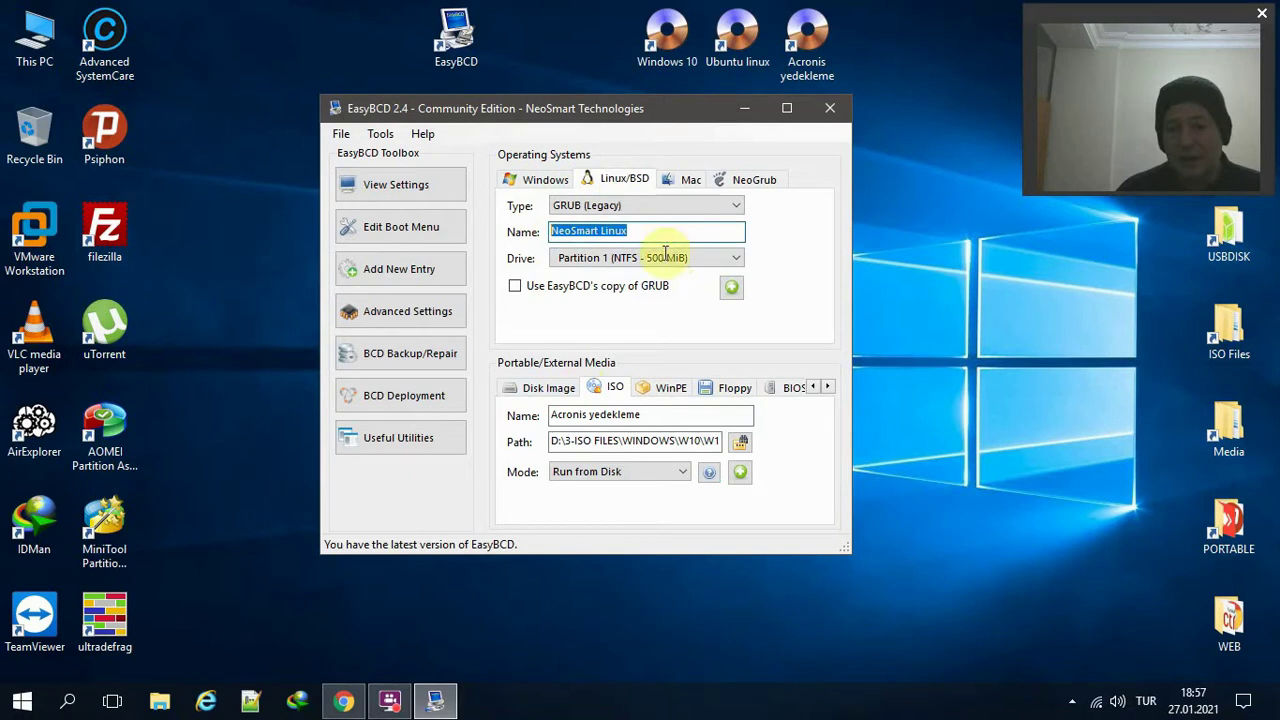
click(636, 206)
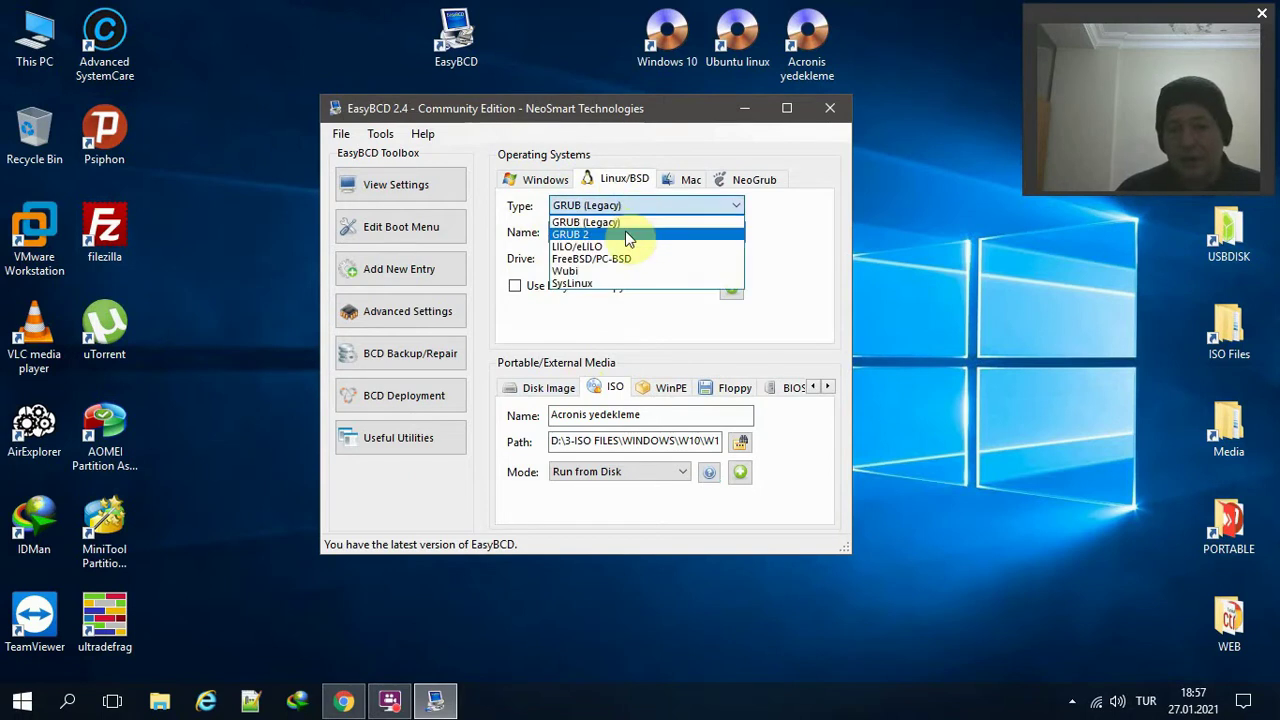
click(628, 236)
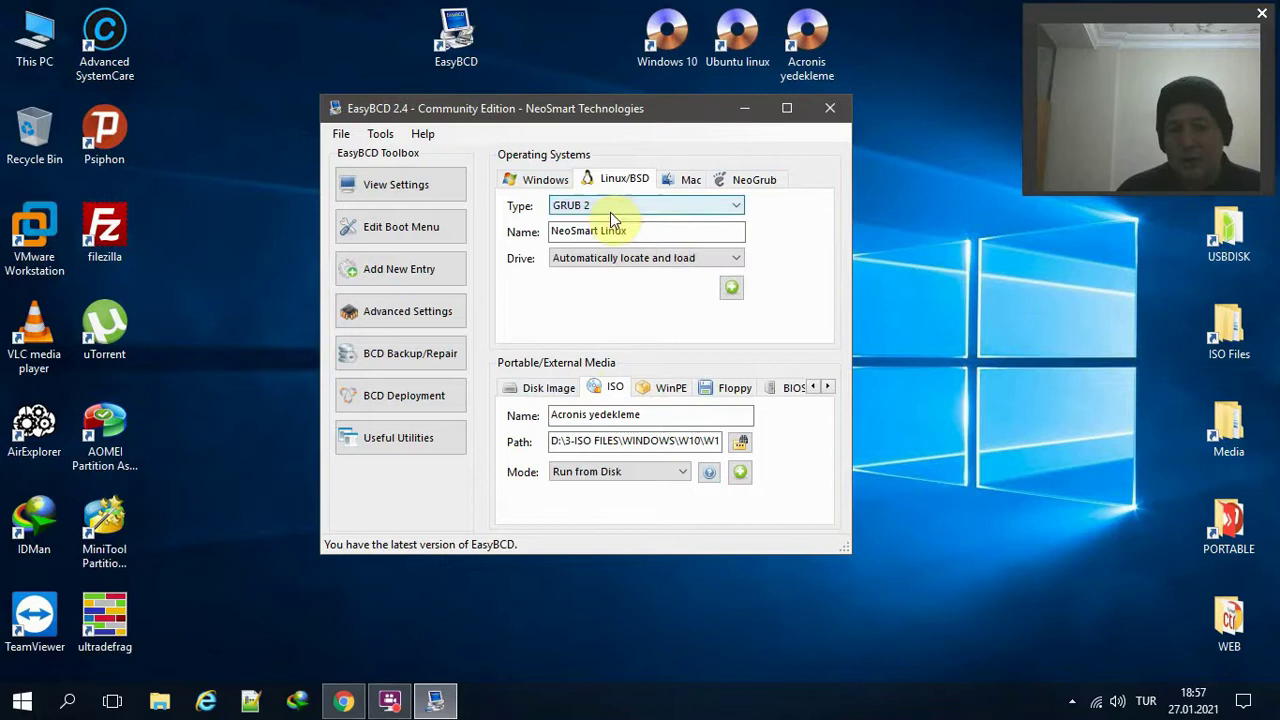
click(669, 262)
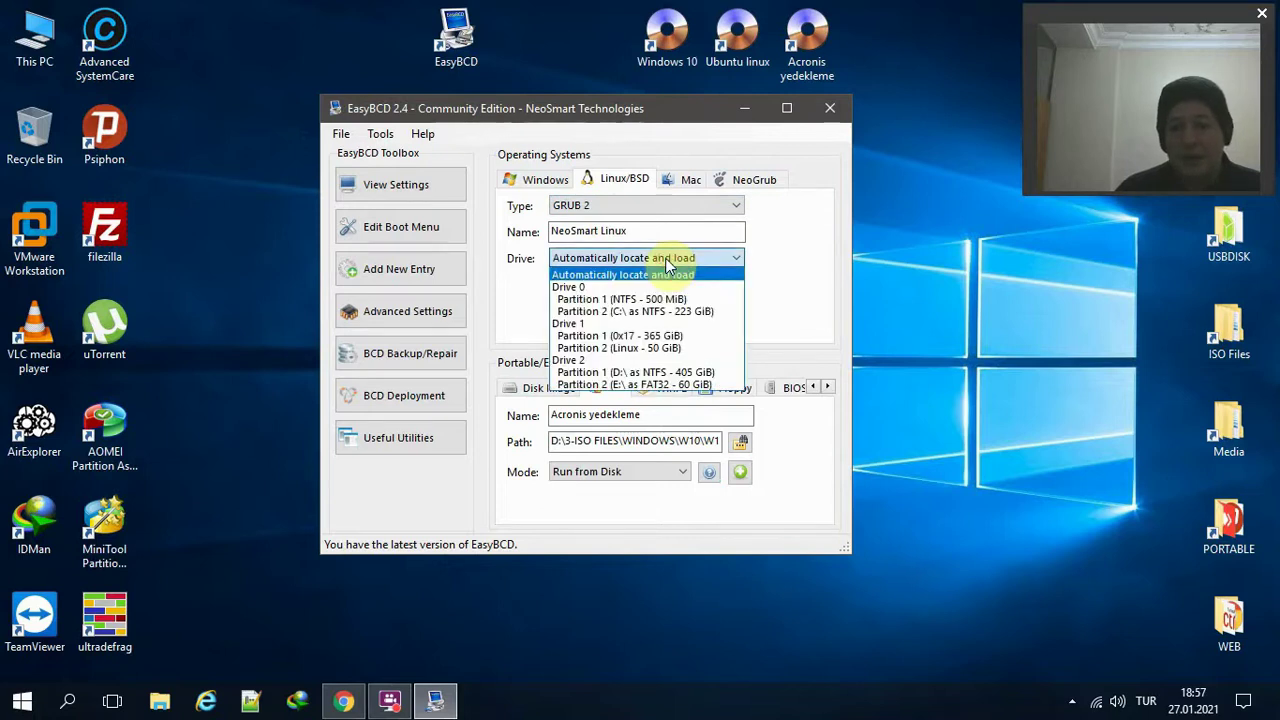
click(656, 348)
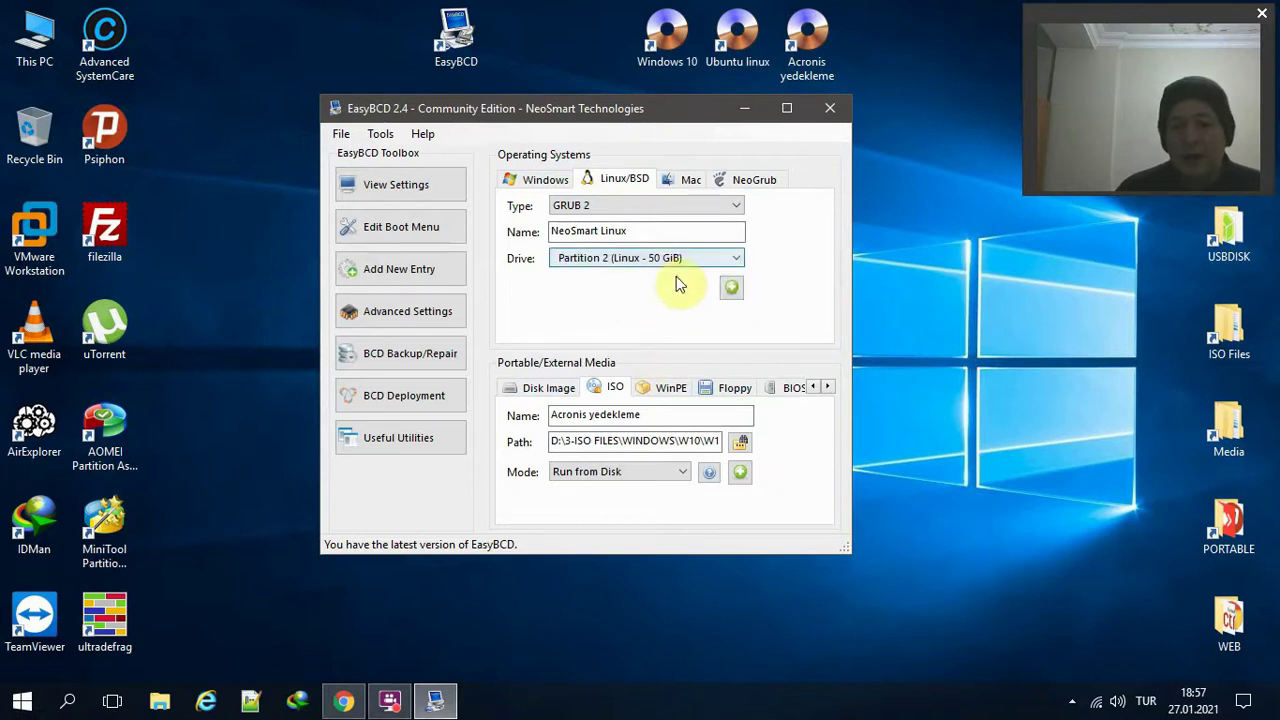
click(731, 289)
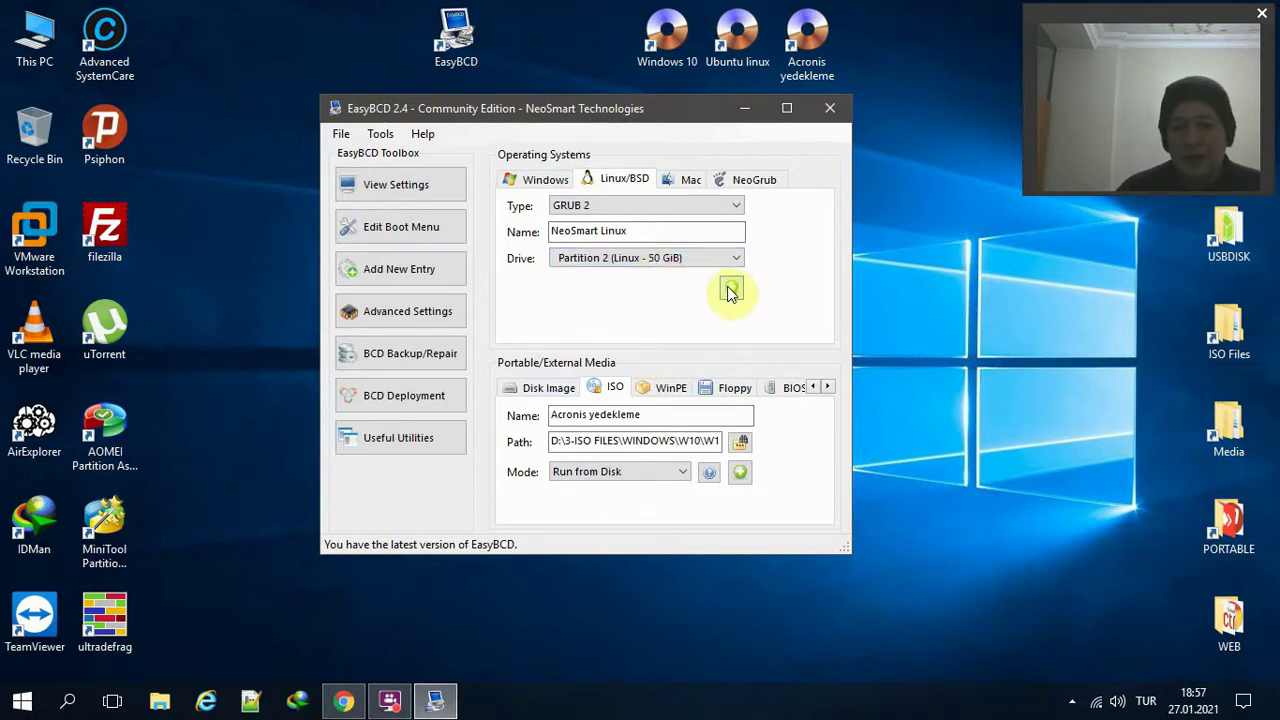
Rename the NeoSmart Linux entry in the boot menu as "Ubuntu linux".
click(437, 226)
click(533, 250)
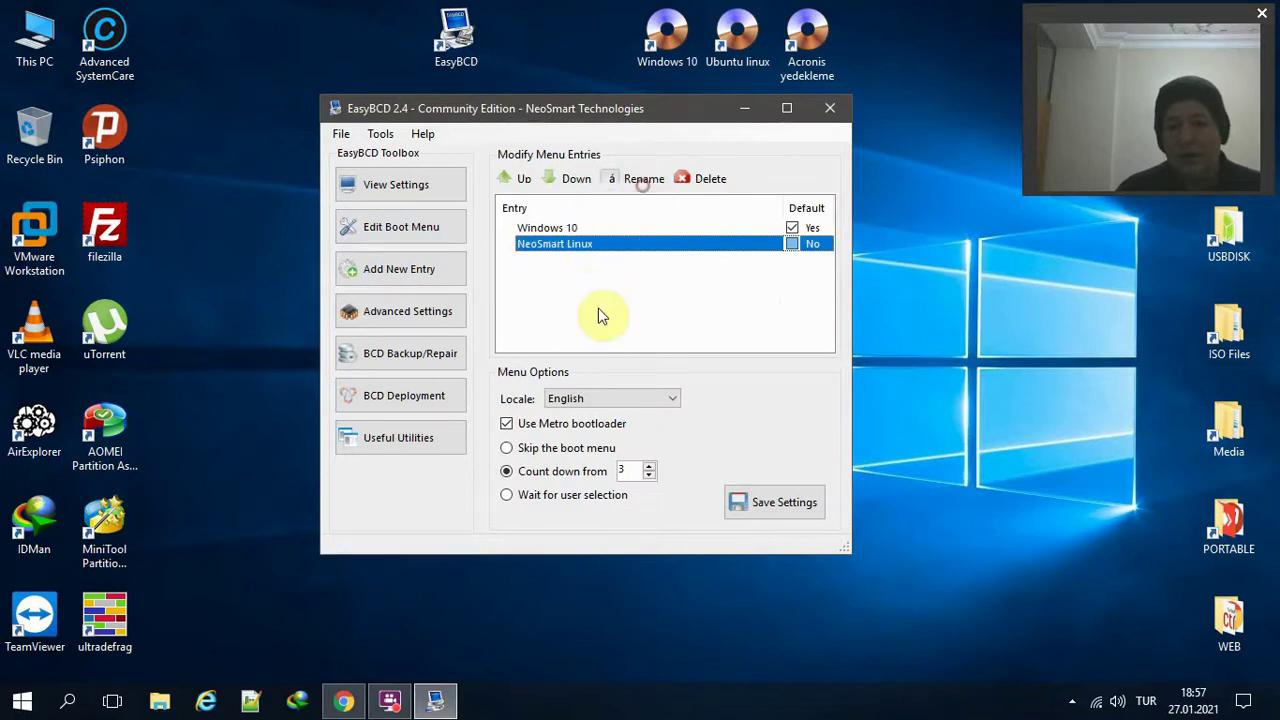
click(627, 182)
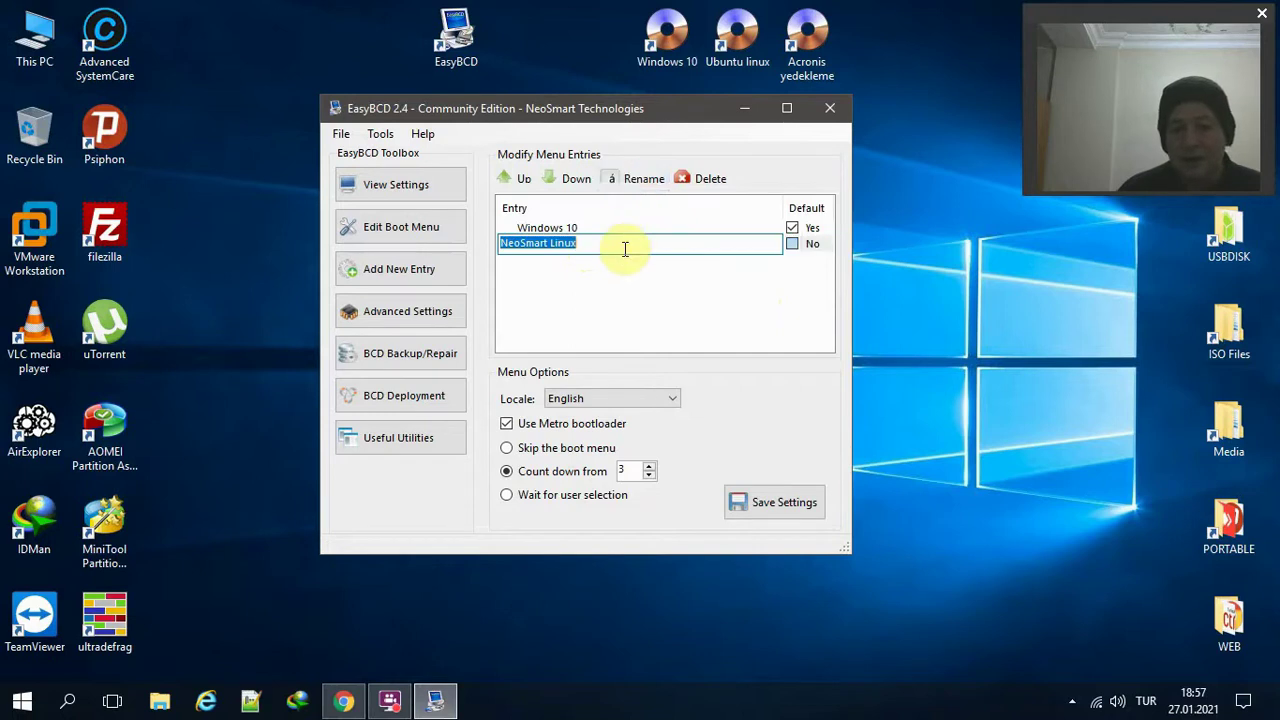
text(Ubuntu linux)
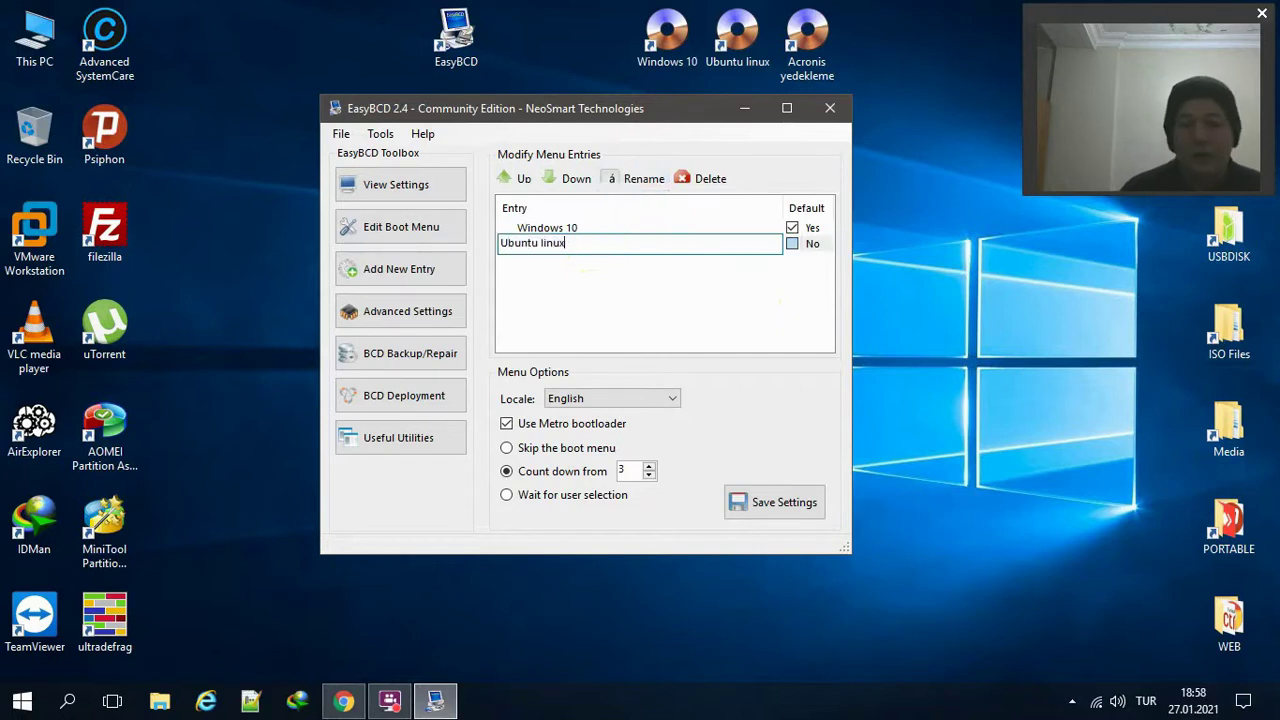
key(Return)
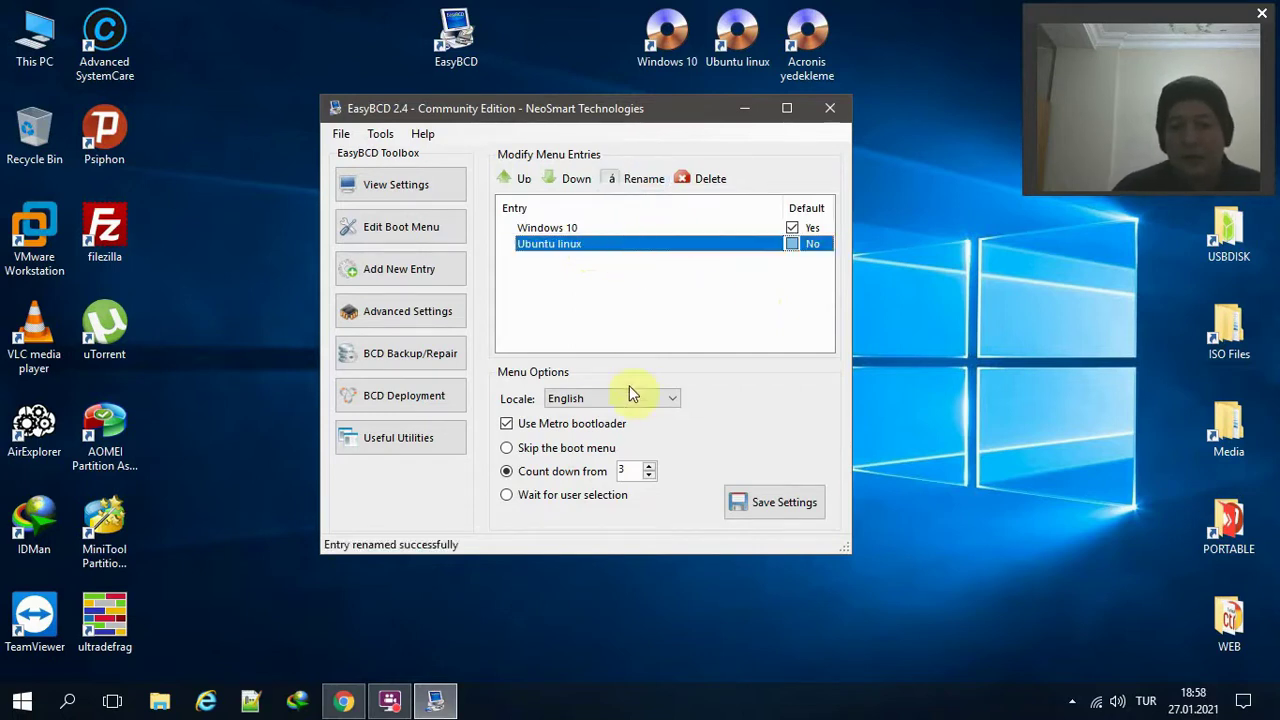
Delete the Ubuntu linux entry from the boot menu and confirm the deletion.
click(733, 243)
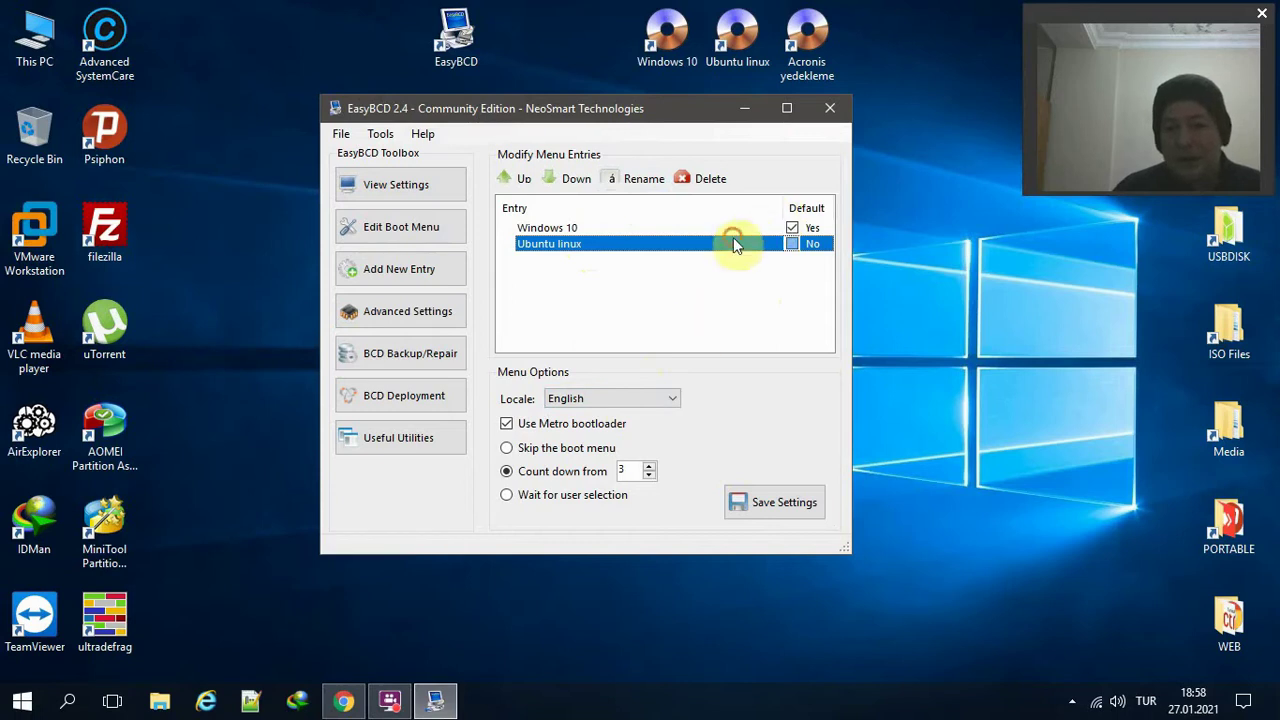
click(741, 229)
click(742, 244)
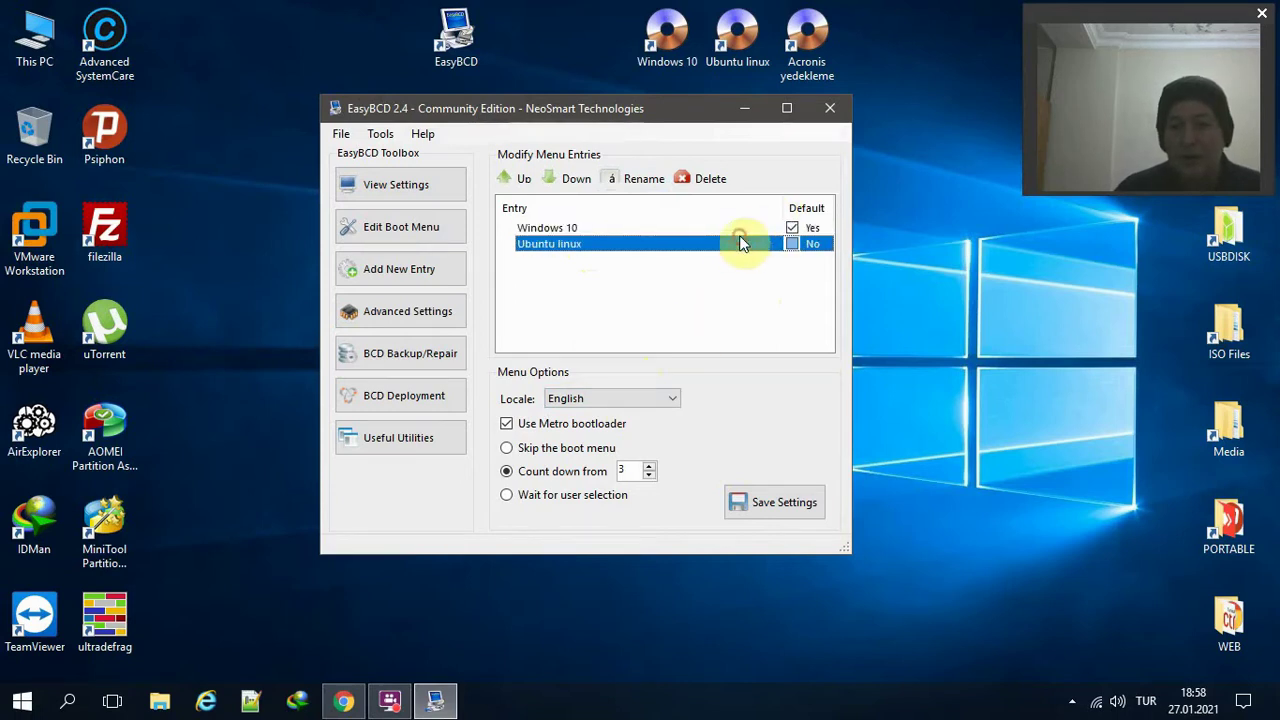
double_click(621, 471)
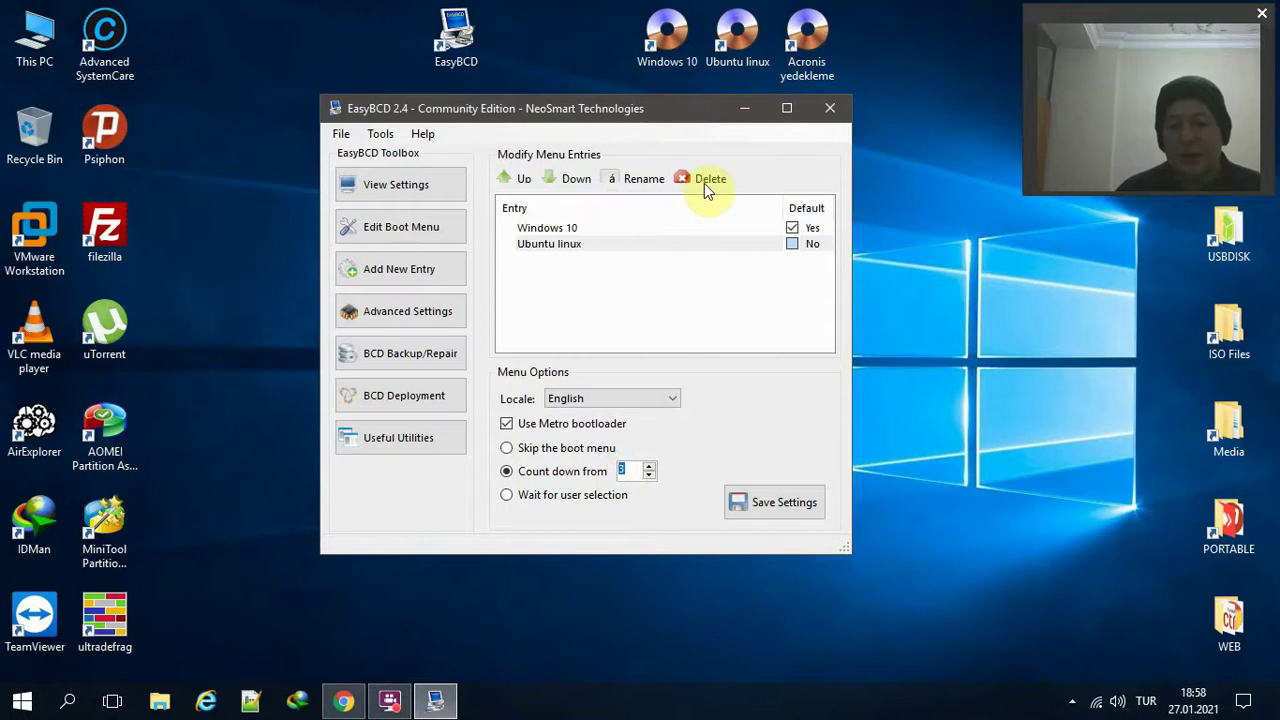
click(659, 248)
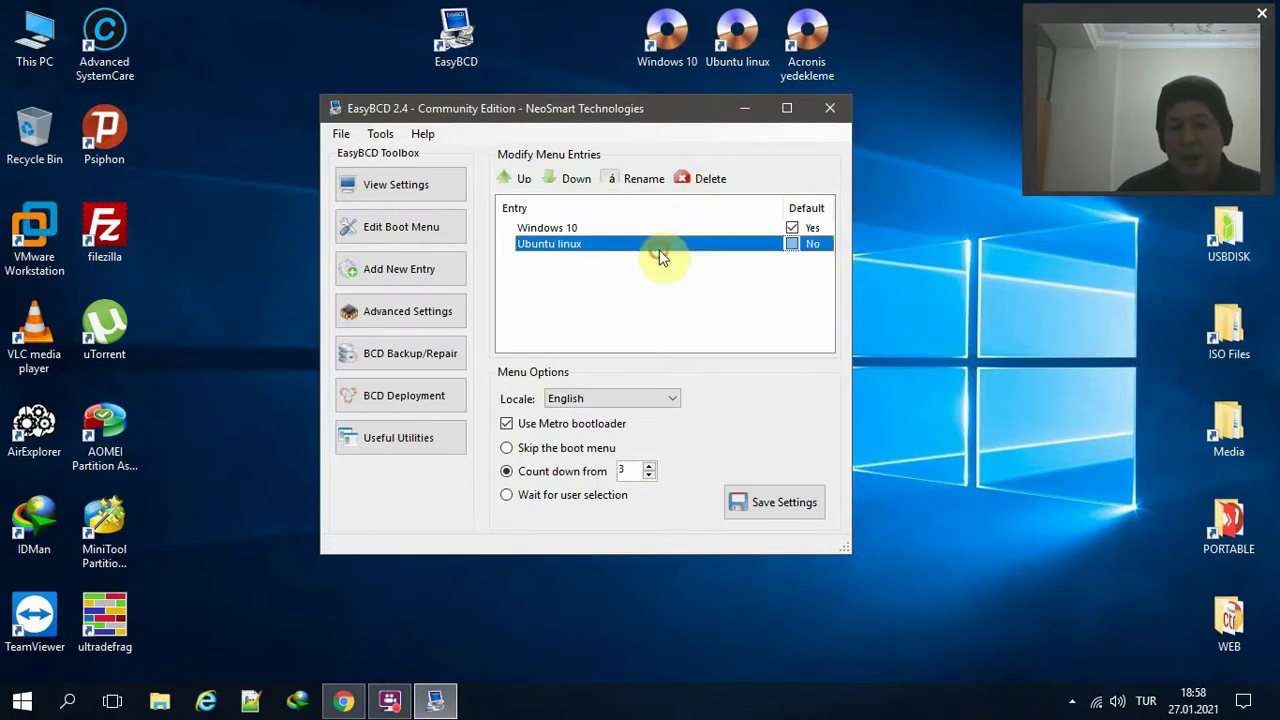
click(708, 178)
click(672, 416)
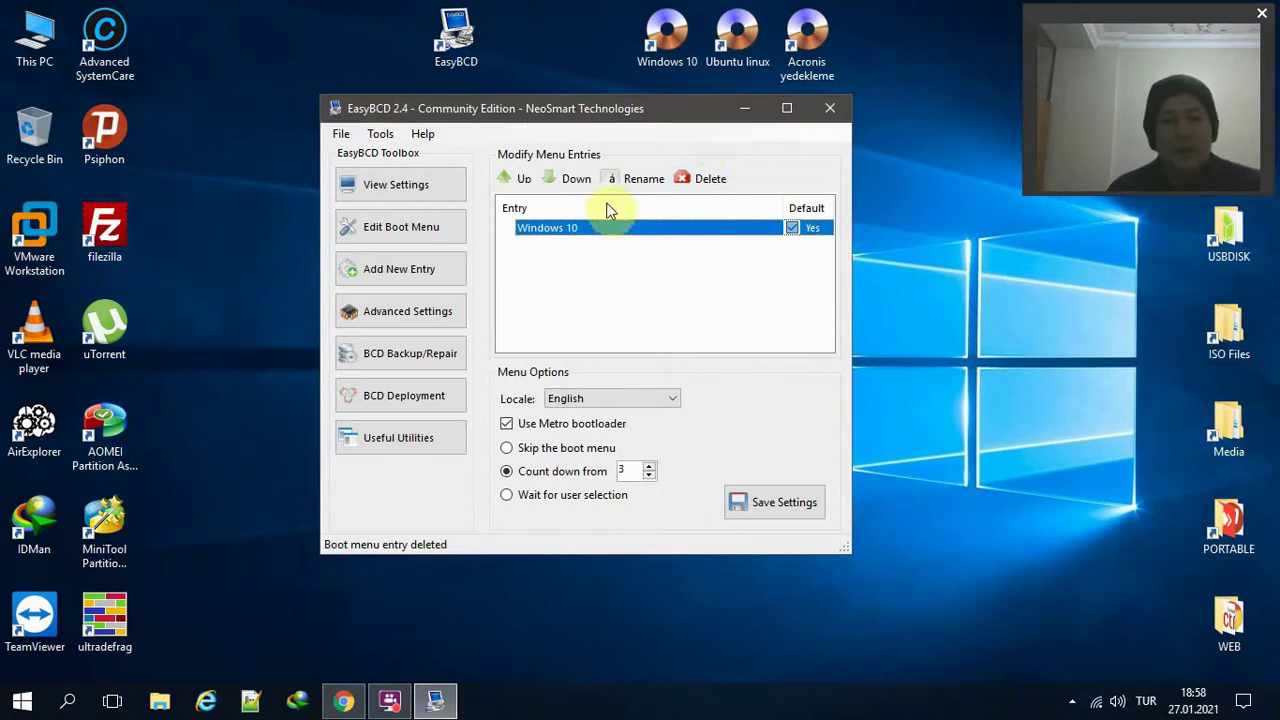
Return to adding a new entry, look over the drives in This PC, close that window and review the ISO entry's name.
click(432, 270)
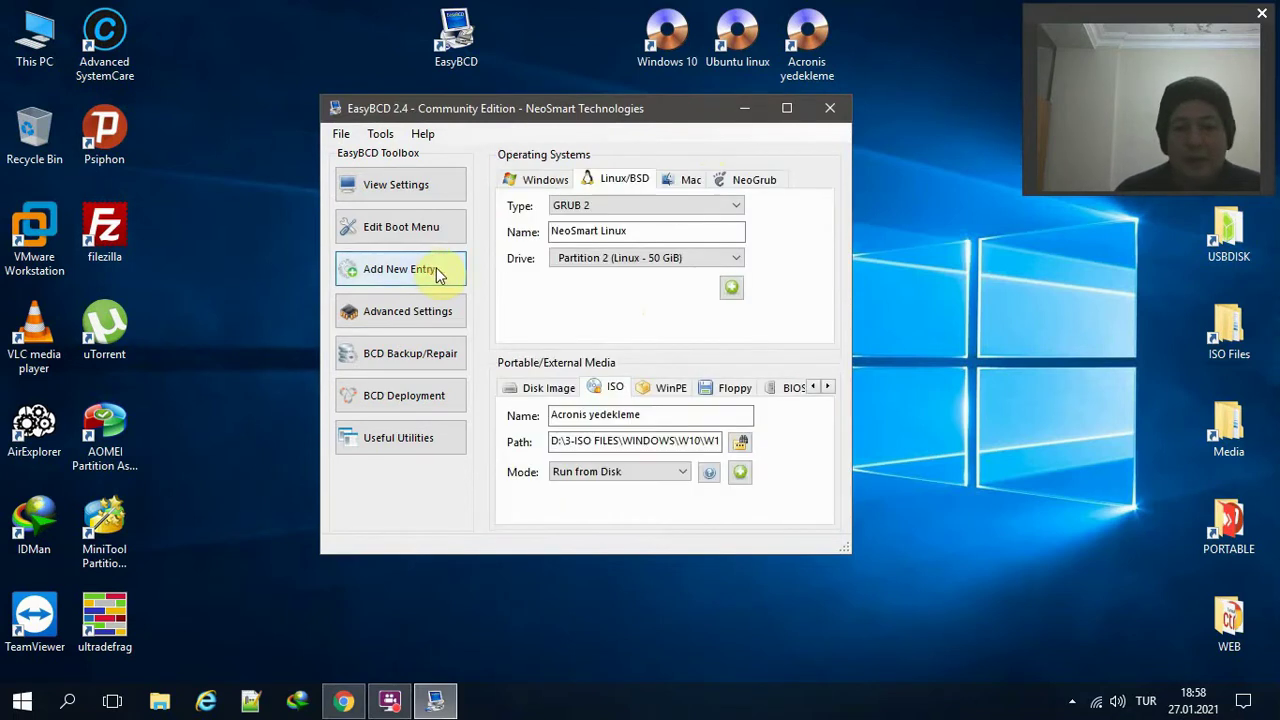
right_click(17, 30)
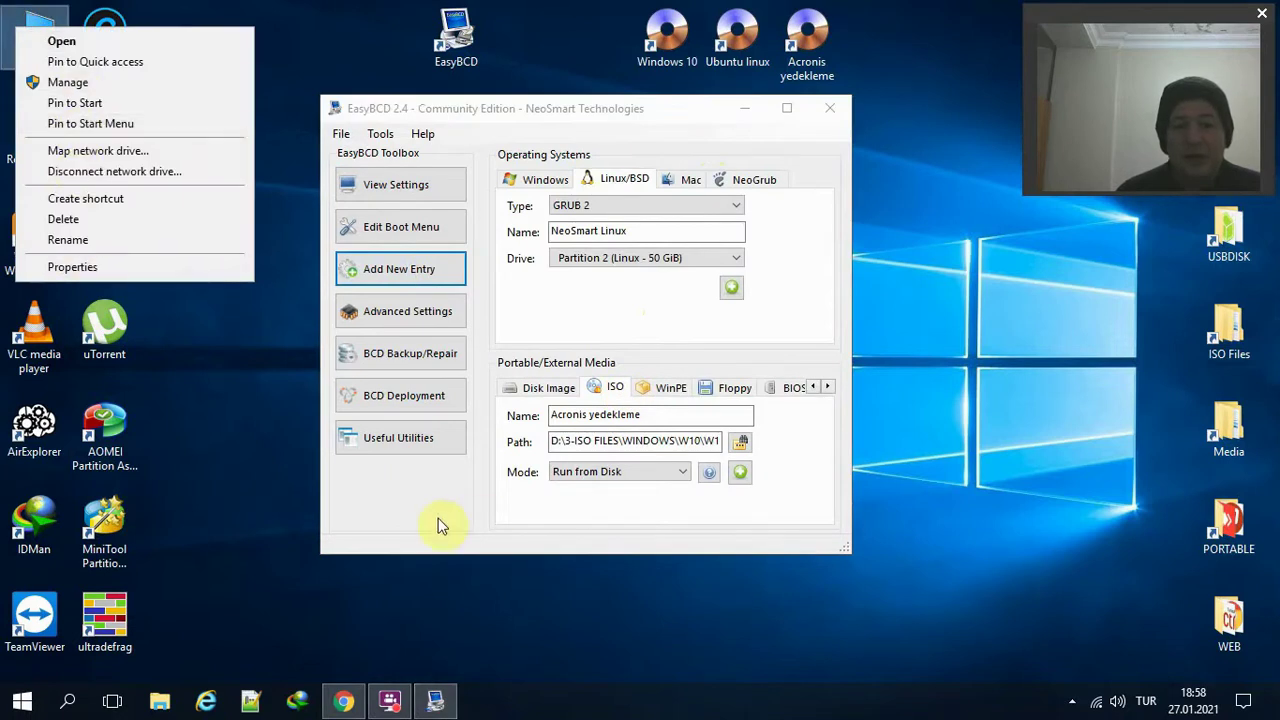
click(372, 574)
drag(940, 66, 639, 22)
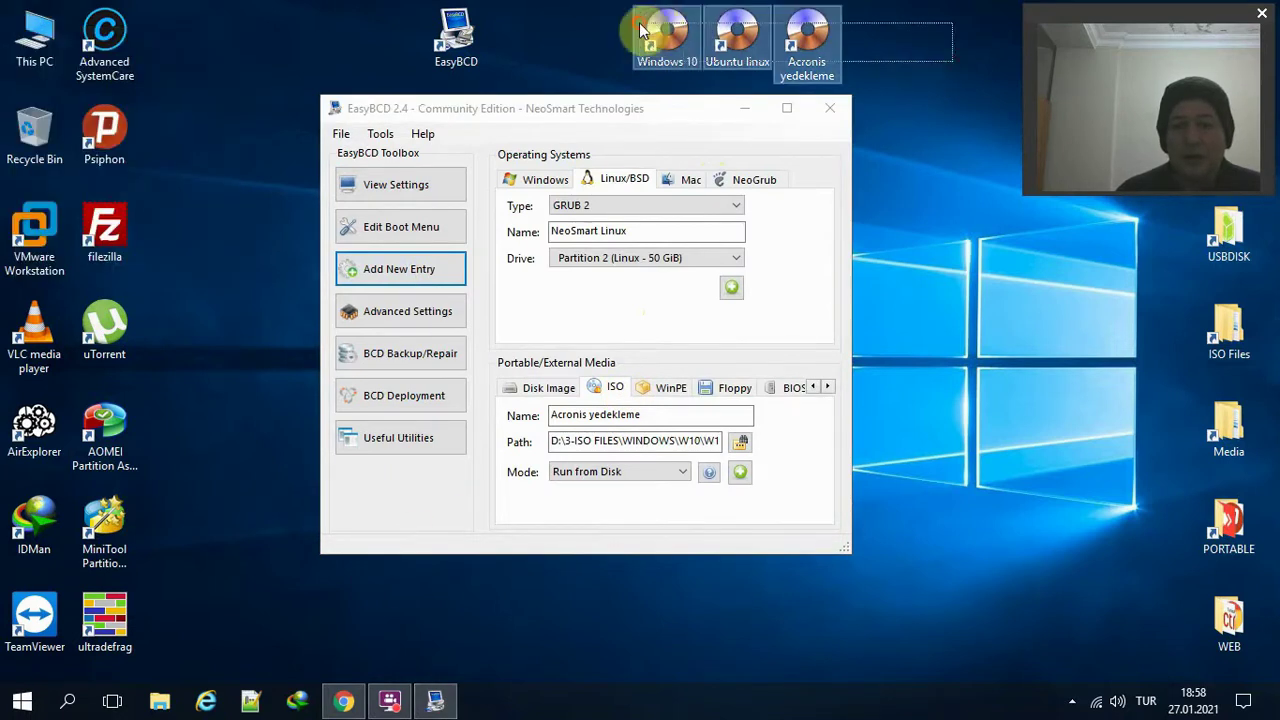
right_click(656, 30)
click(34, 60)
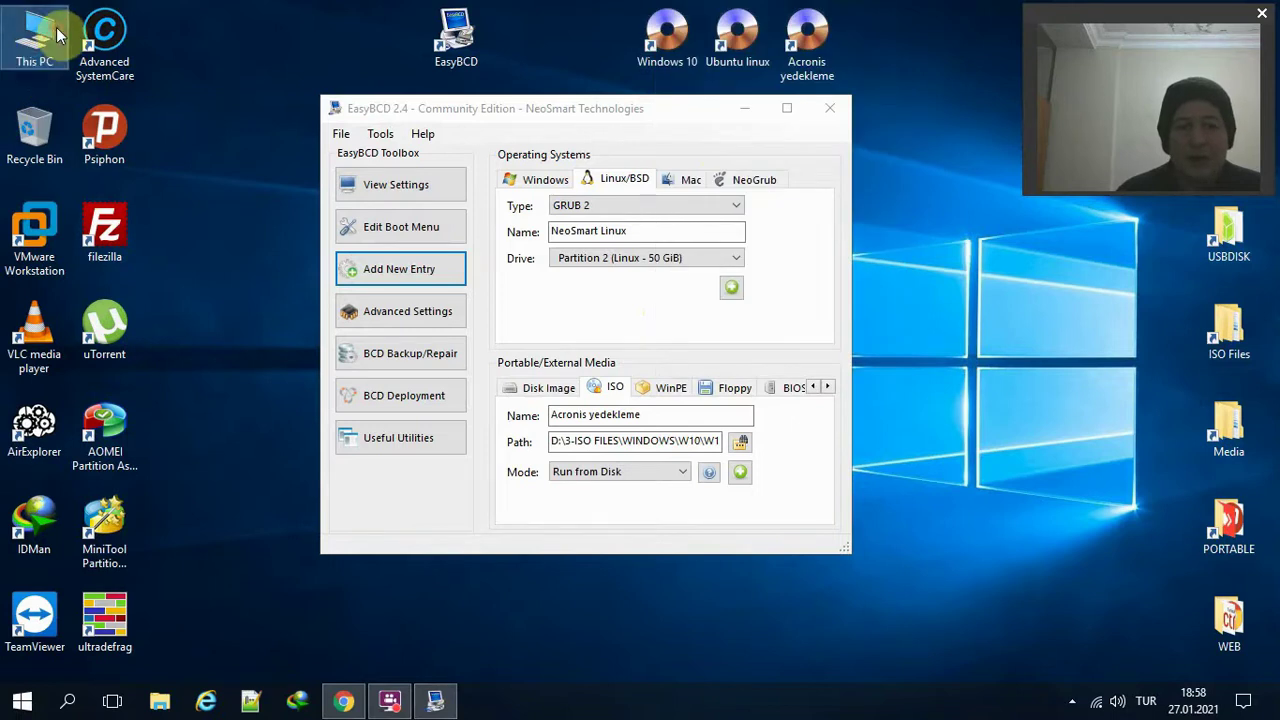
double_click(36, 44)
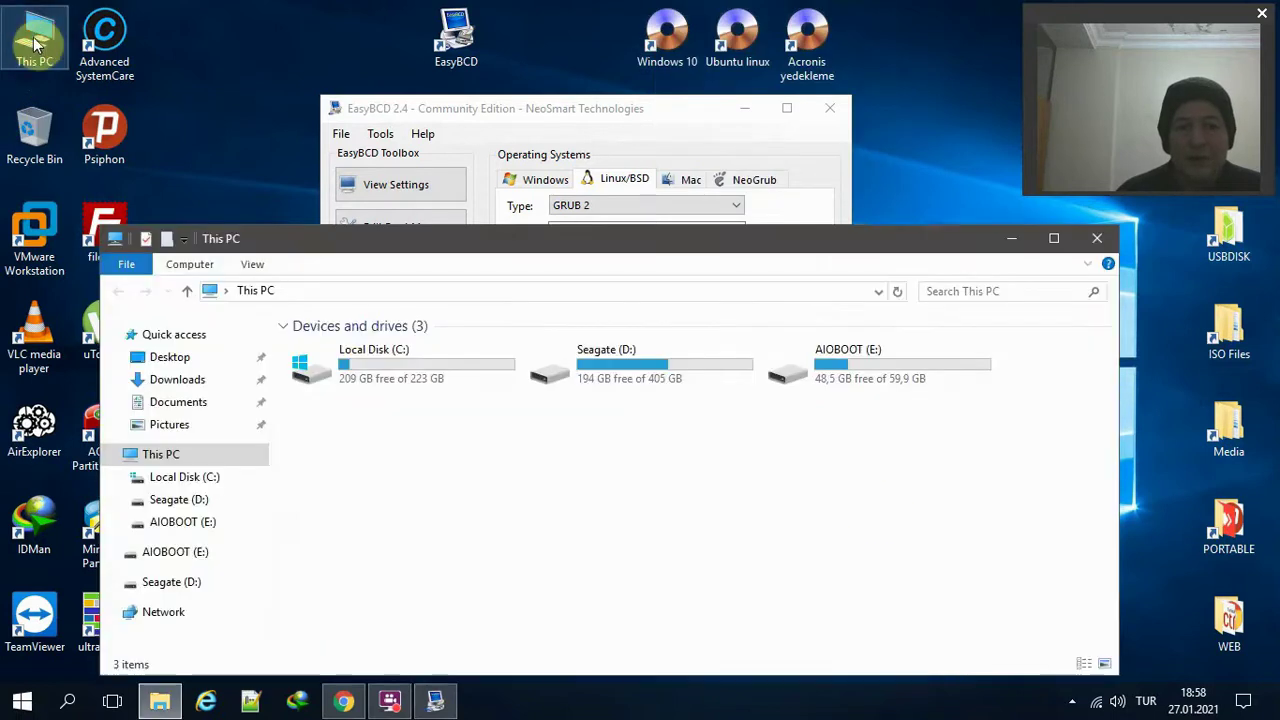
double_click(695, 384)
click(1097, 238)
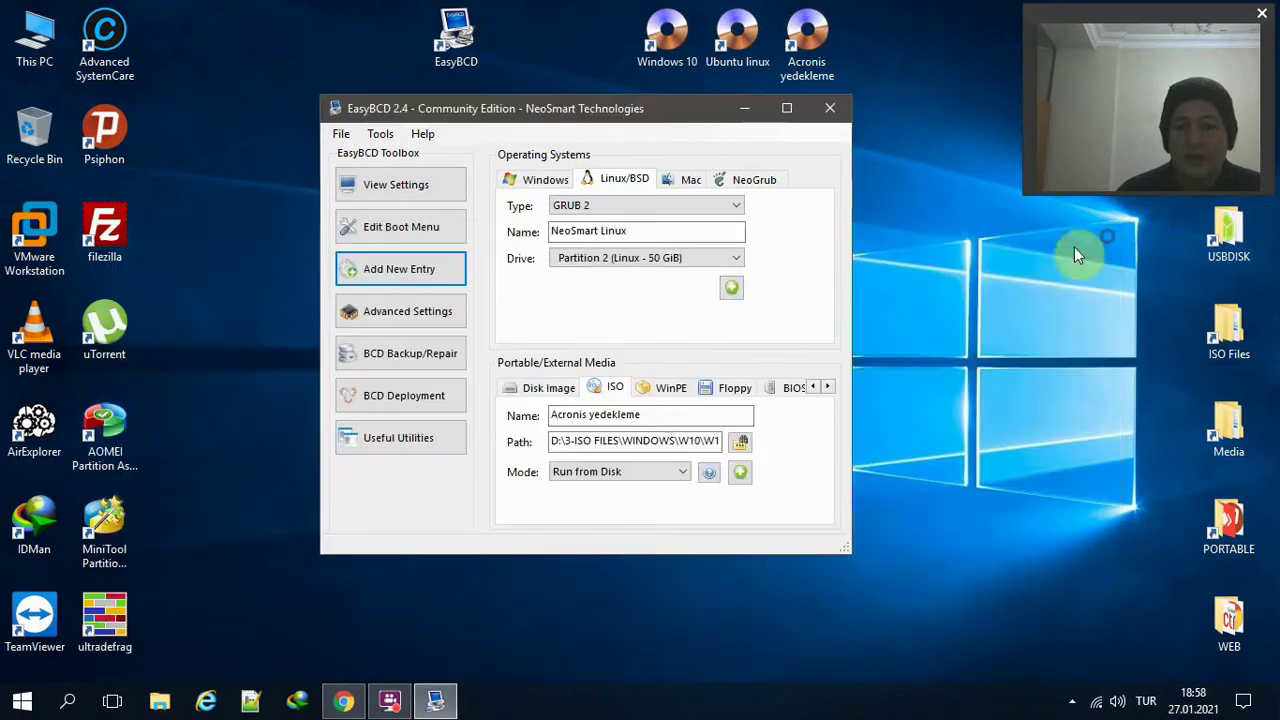
triple_click(672, 414)
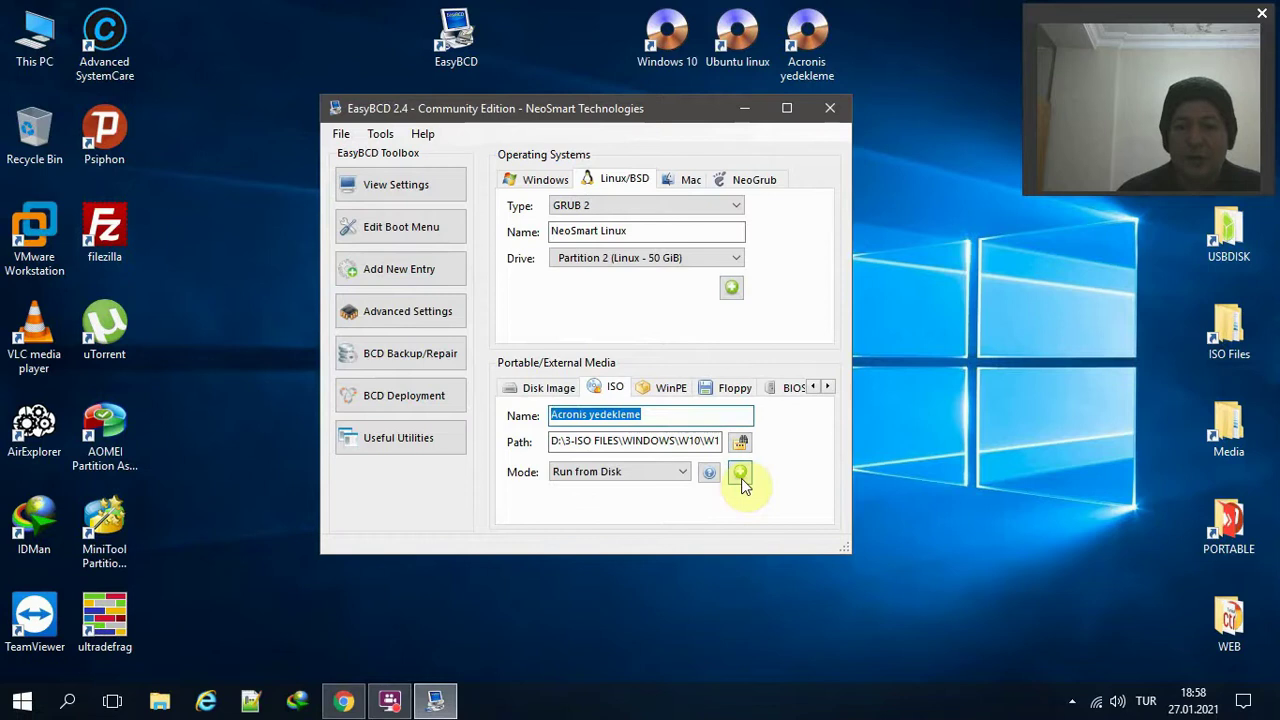
Review the boot menu entries, the neosmart.net page in Chrome and the new entry settings, ending at the boot menu editor.
click(455, 228)
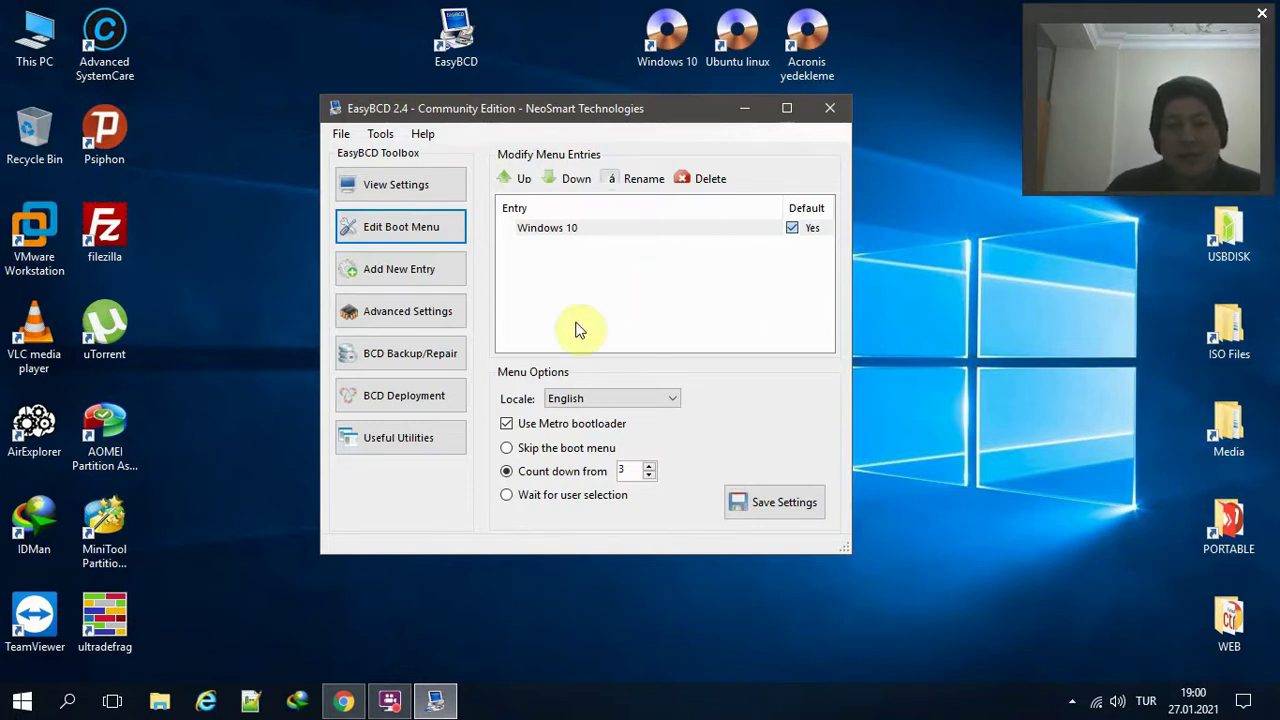
click(340, 703)
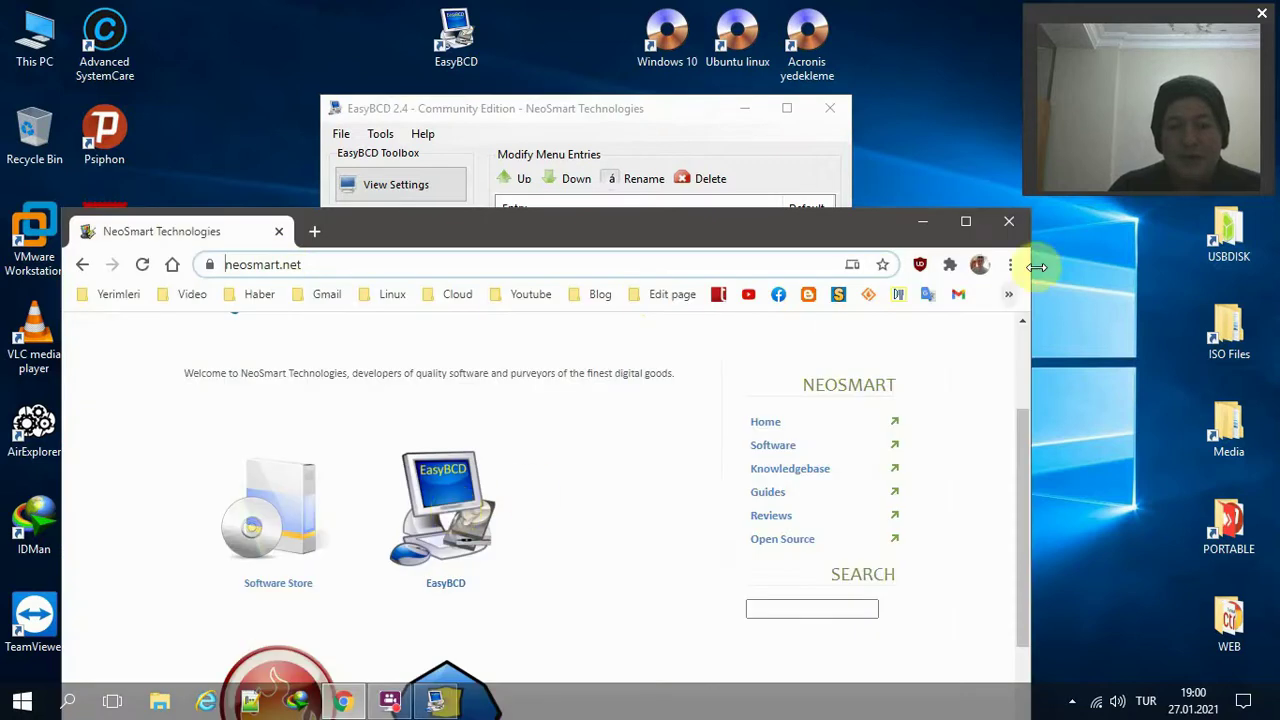
click(910, 229)
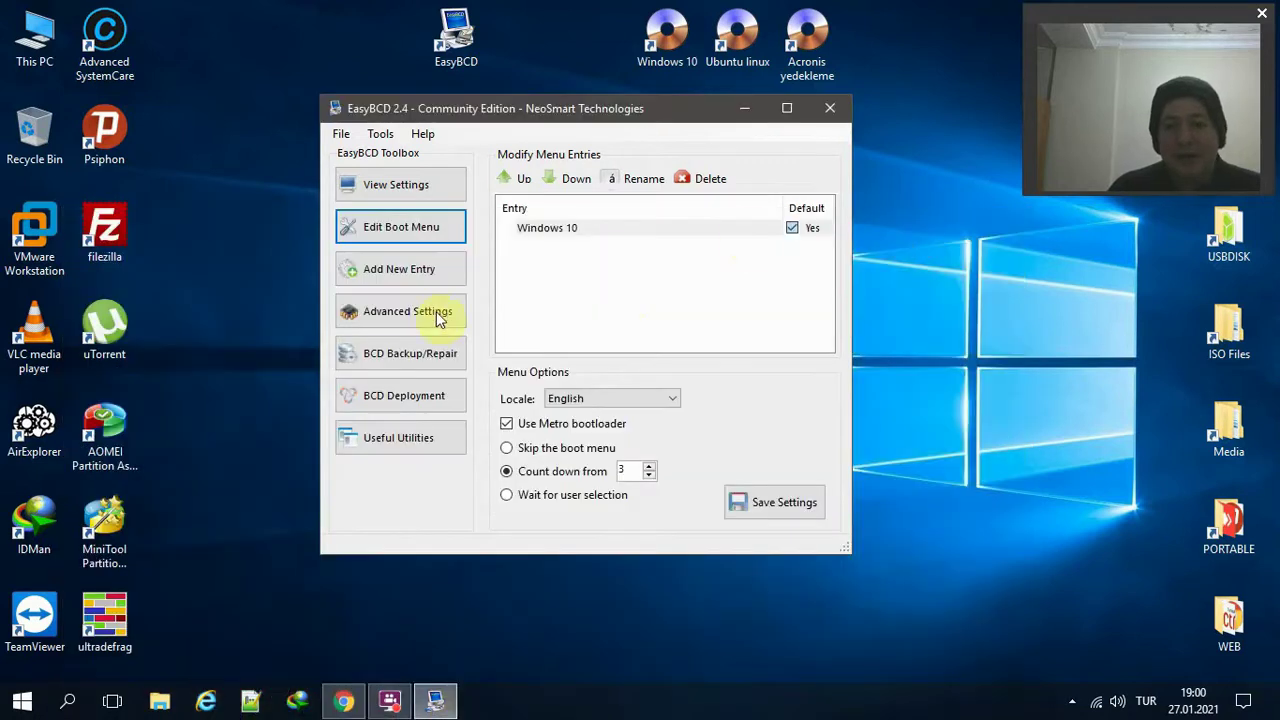
click(418, 266)
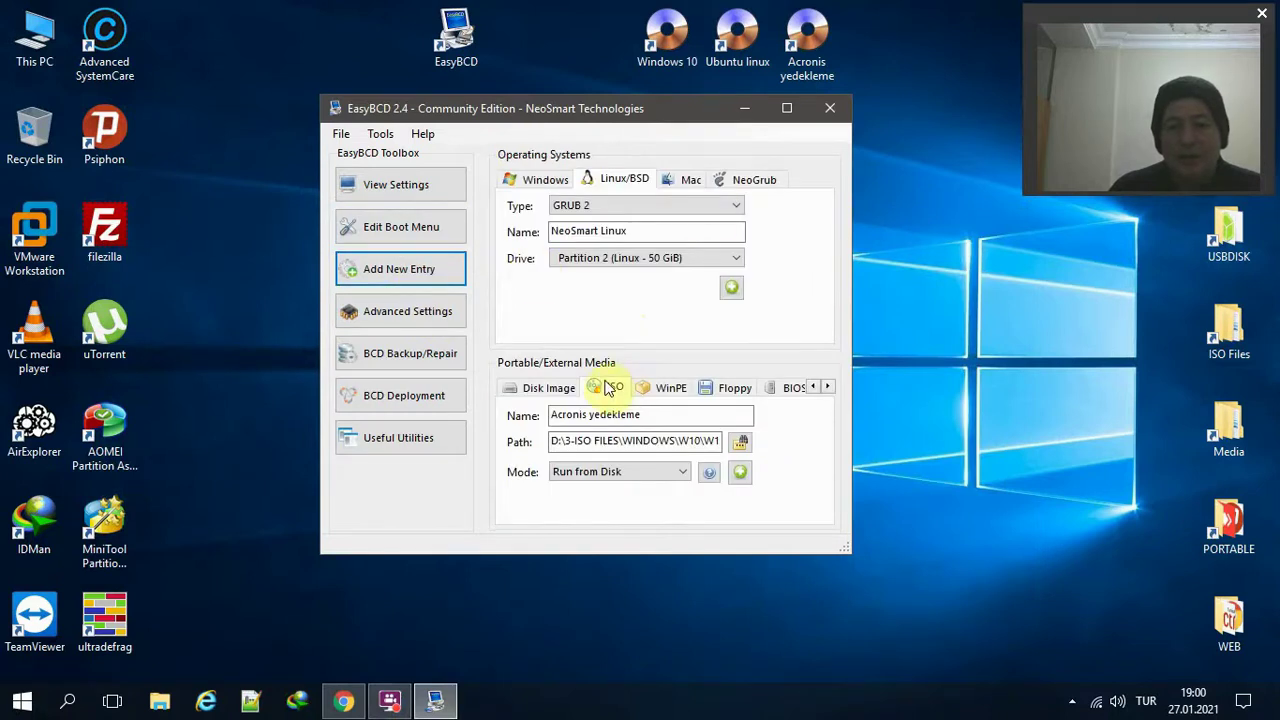
right_click(42, 20)
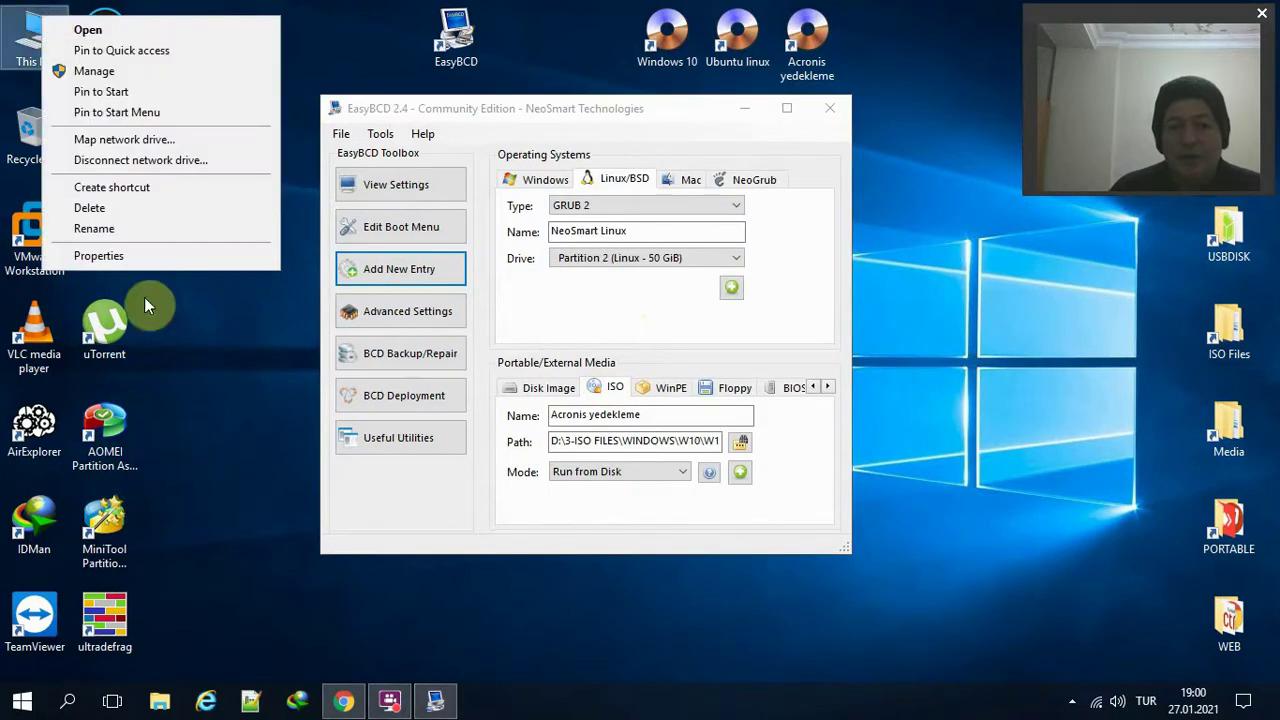
click(892, 508)
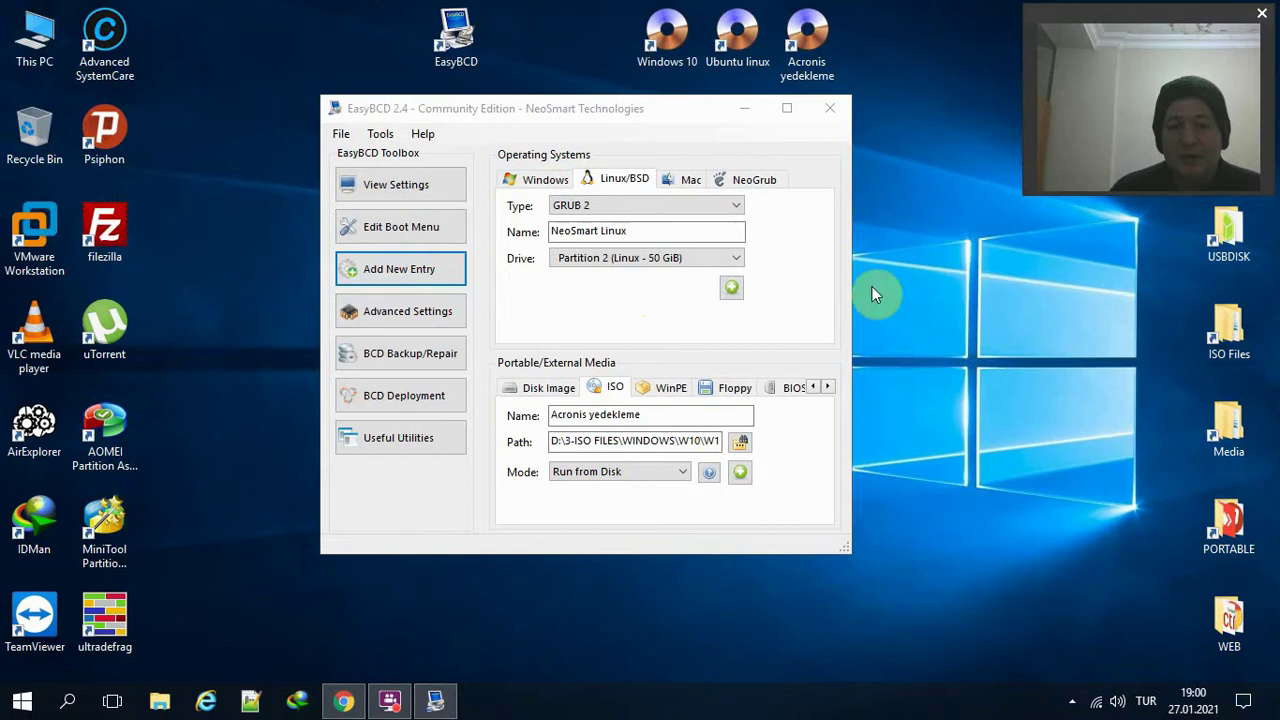
click(416, 232)
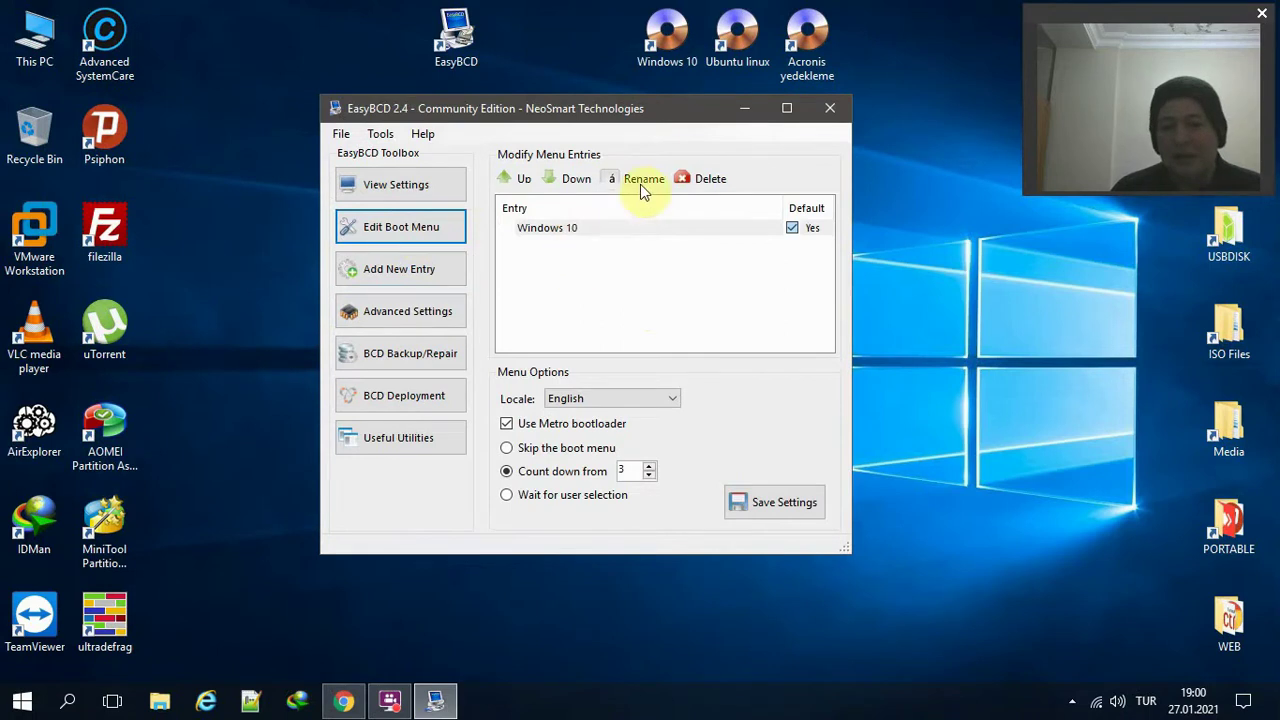
Examine the available interface languages and close the language selection without changing it.
click(381, 134)
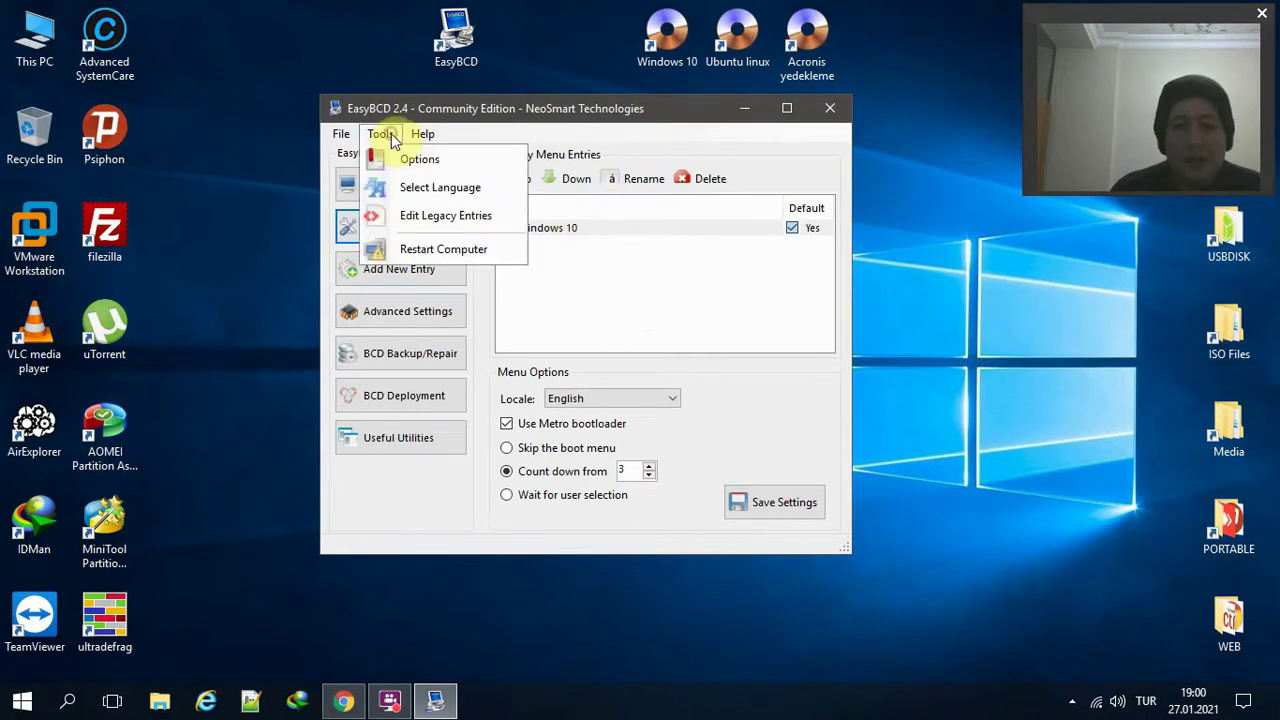
click(404, 188)
click(569, 325)
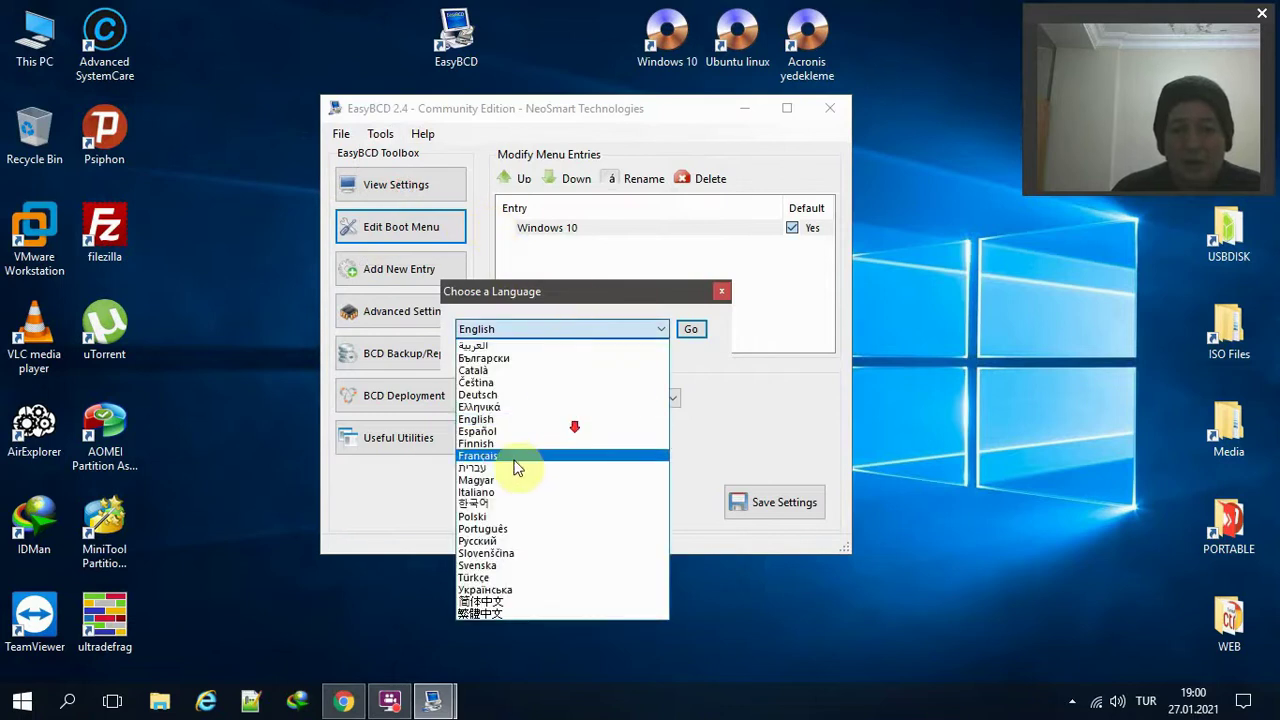
click(734, 313)
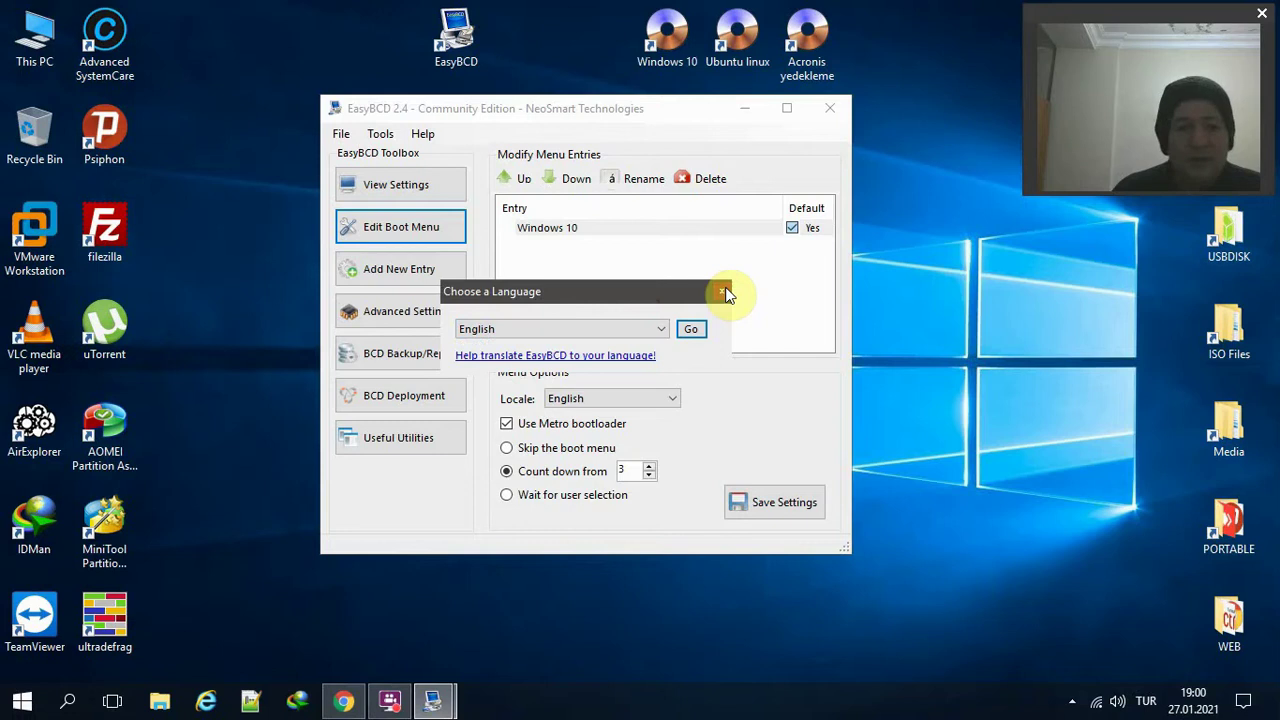
click(724, 292)
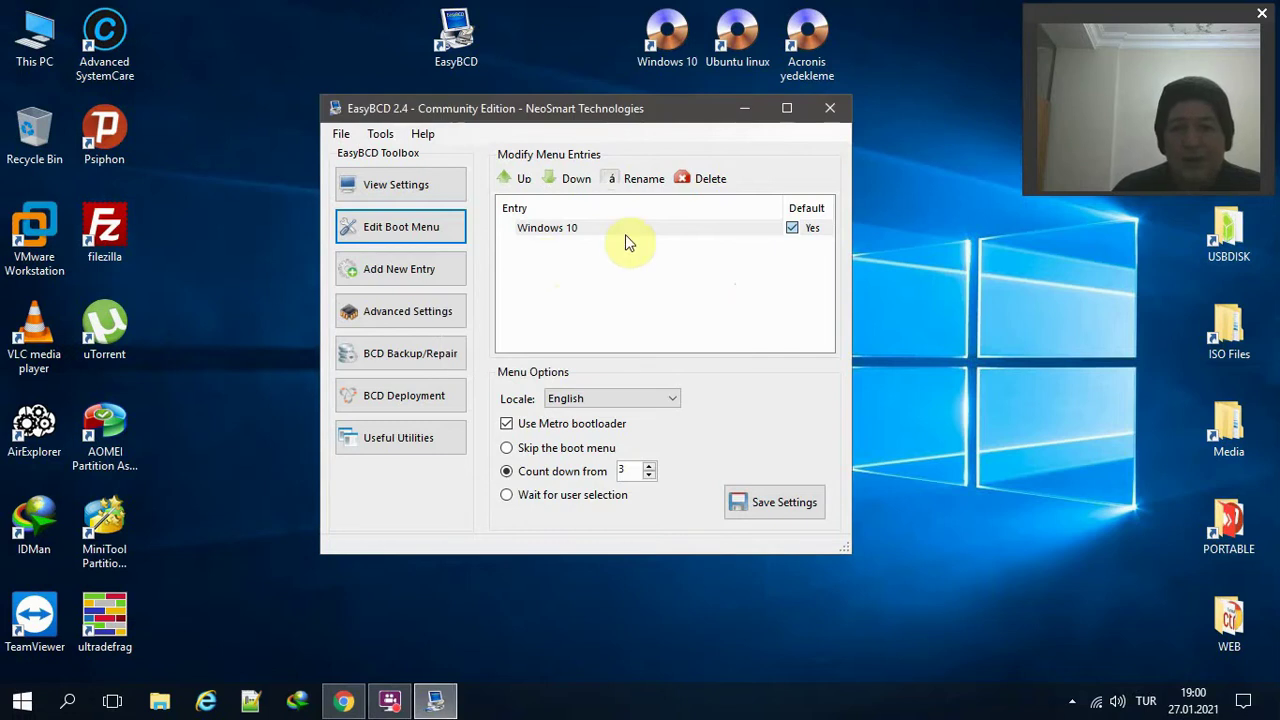
drag(876, 33, 347, 8)
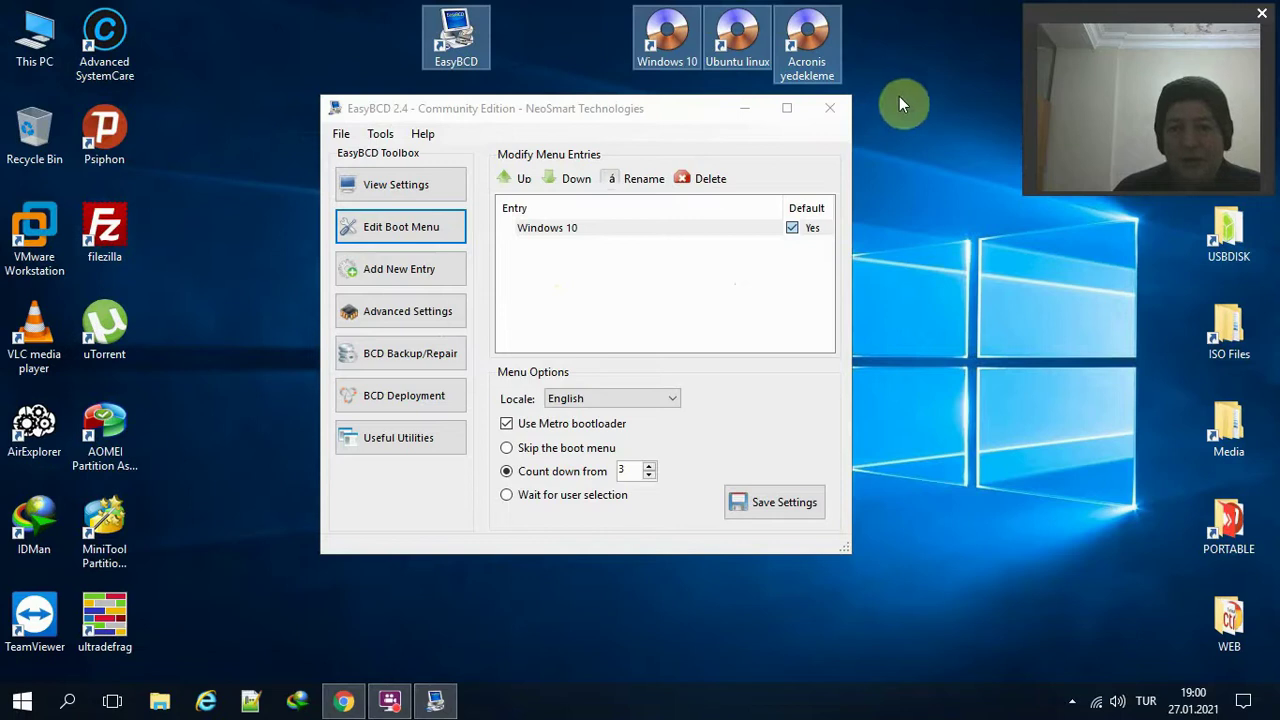
click(908, 217)
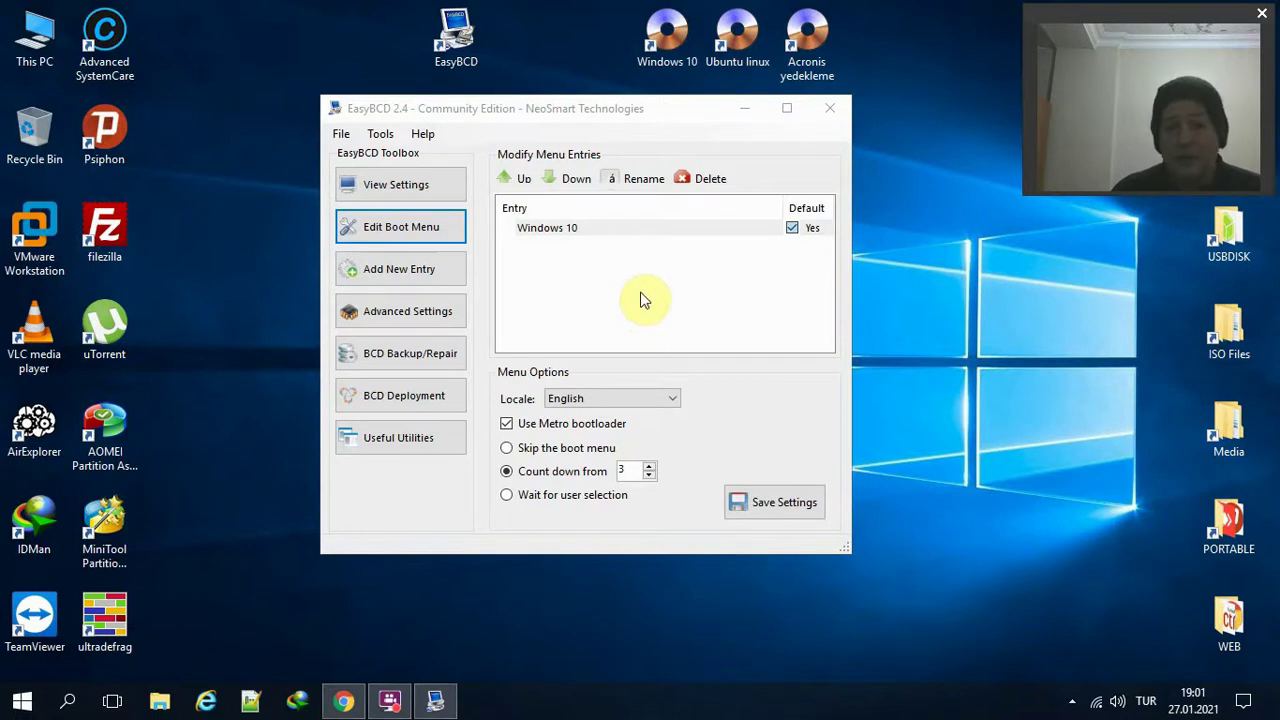
Close EasyBCD and move its desktop shortcut next to the Advanced SystemCare icon.
drag(608, 116, 650, 115)
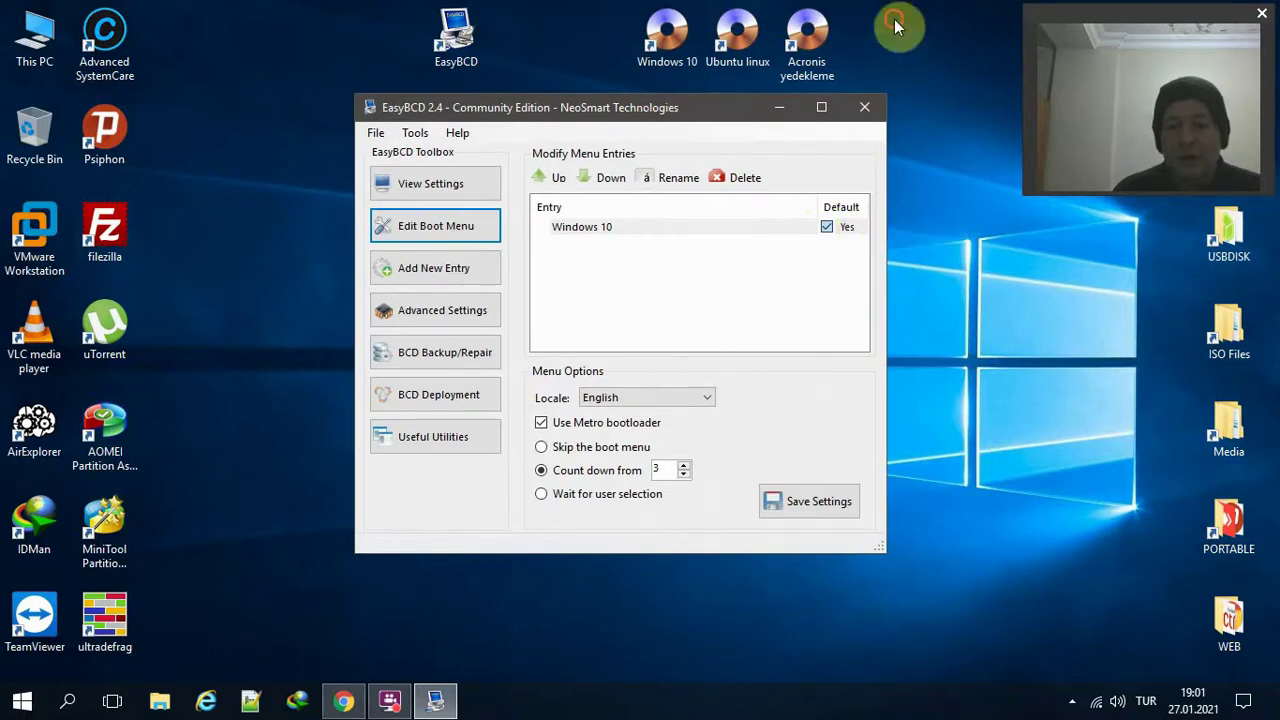
drag(893, 20, 205, 52)
click(862, 106)
click(293, 74)
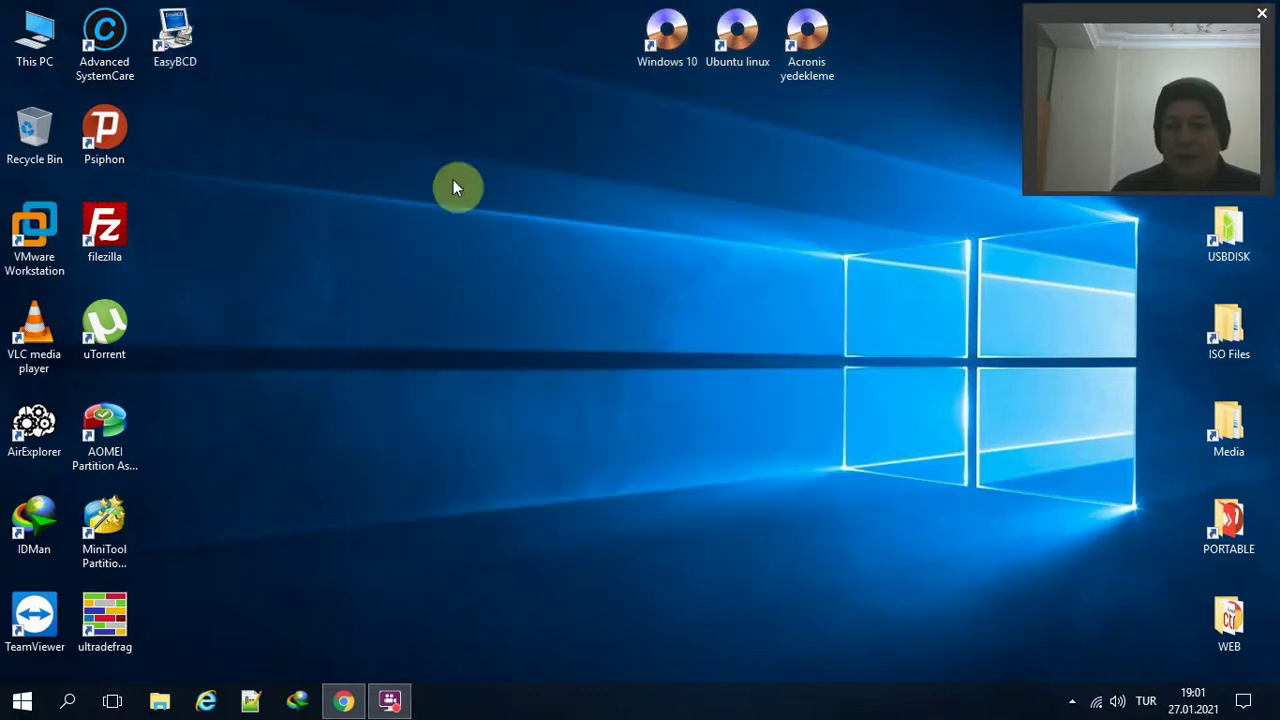